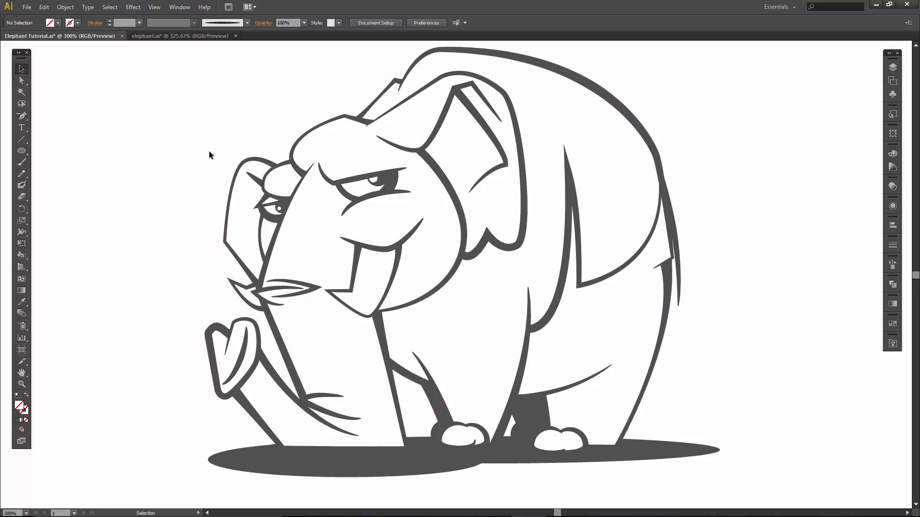
Magic-Wand-select the elephant's dark outline shapes and Unite them into one shape.
drag(175, 103, 724, 396)
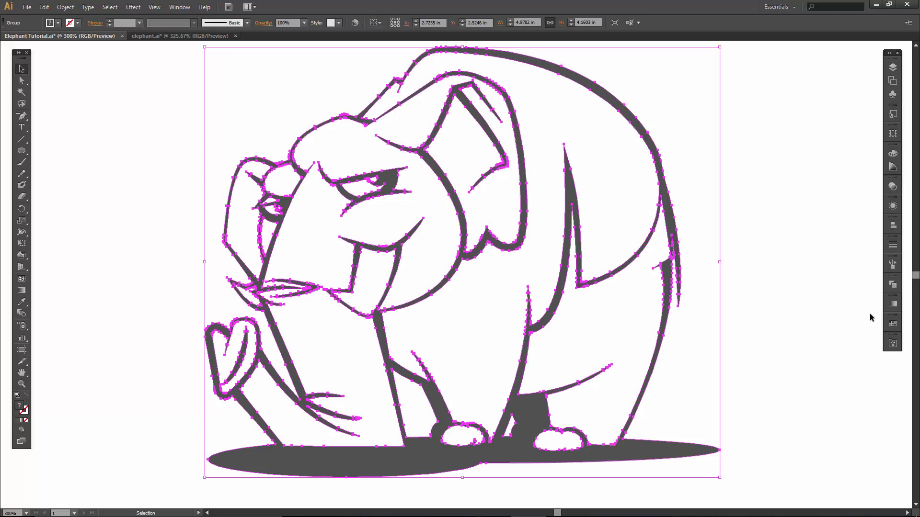
click(893, 284)
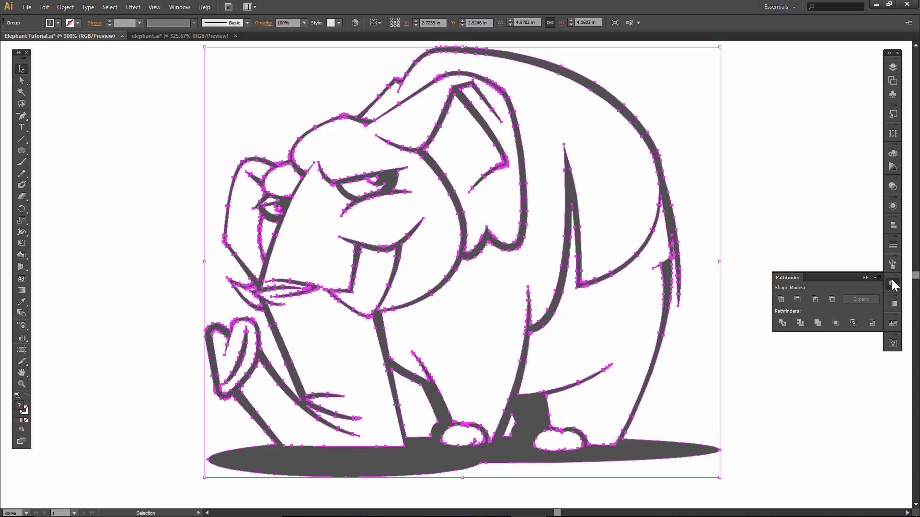
key(y)
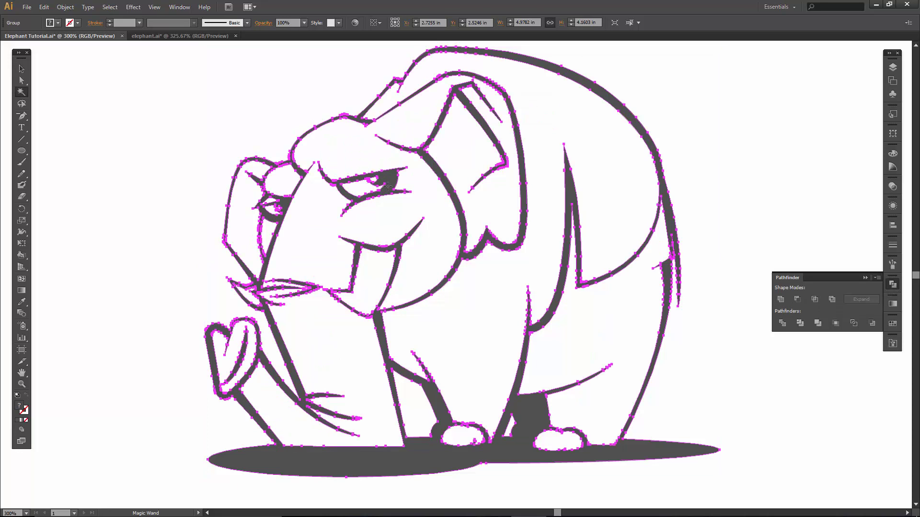
click(388, 186)
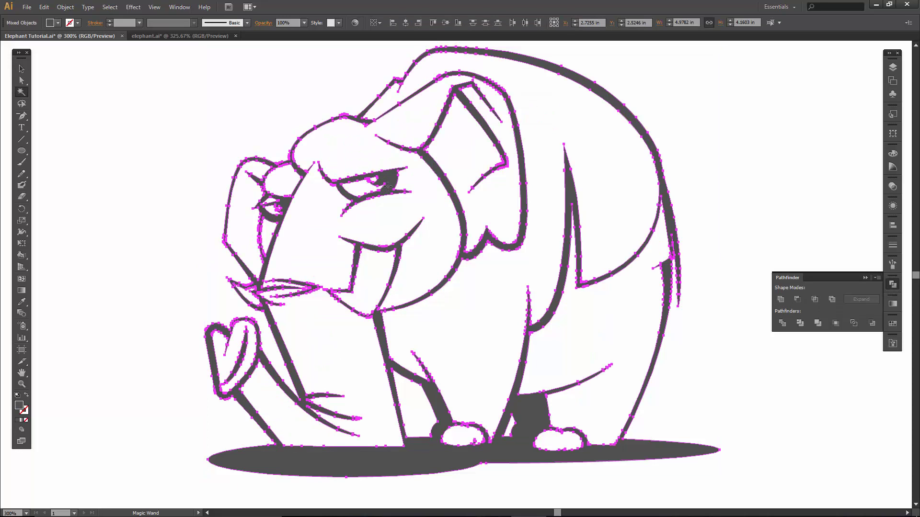
click(781, 300)
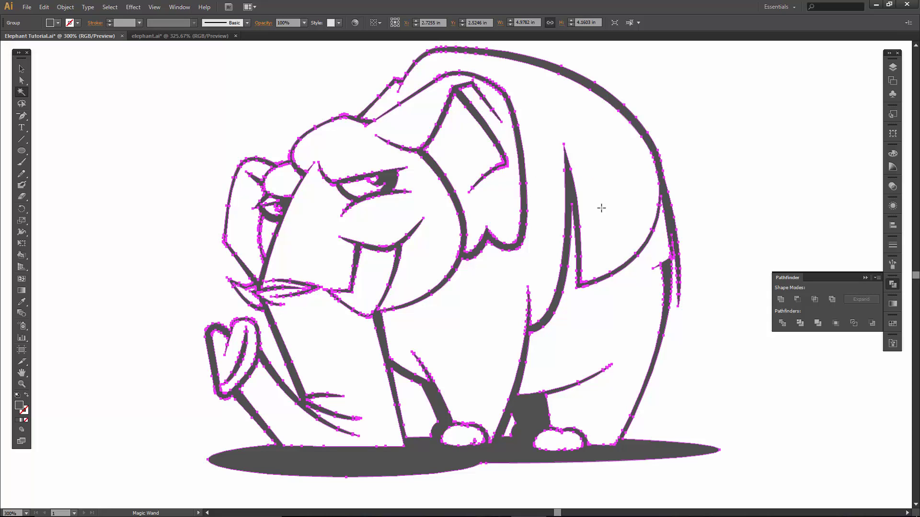
Float the Swatches panel and save a dark cyan-tinted charcoal grey as a new swatch.
click(865, 278)
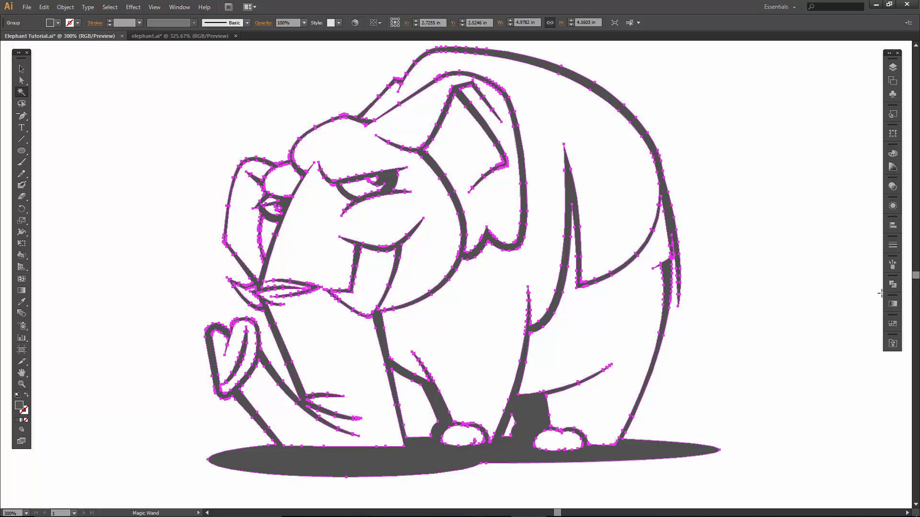
click(892, 324)
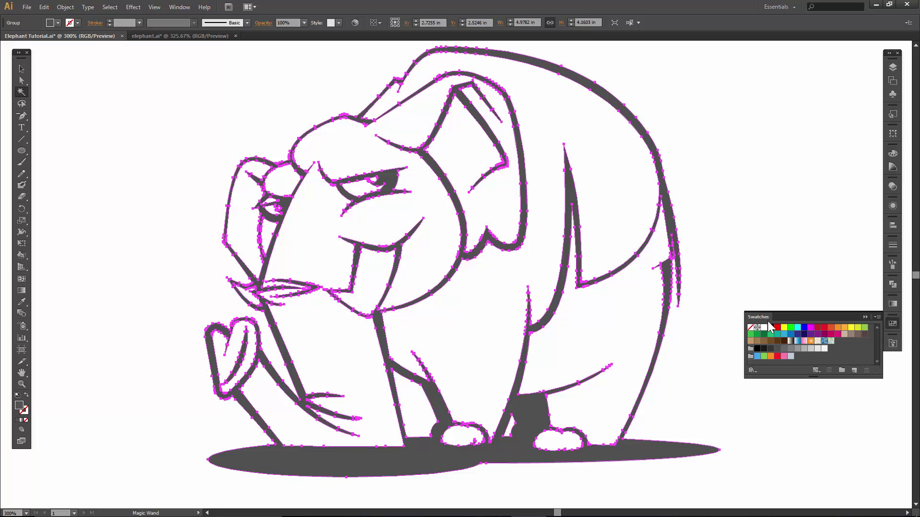
drag(763, 318, 98, 177)
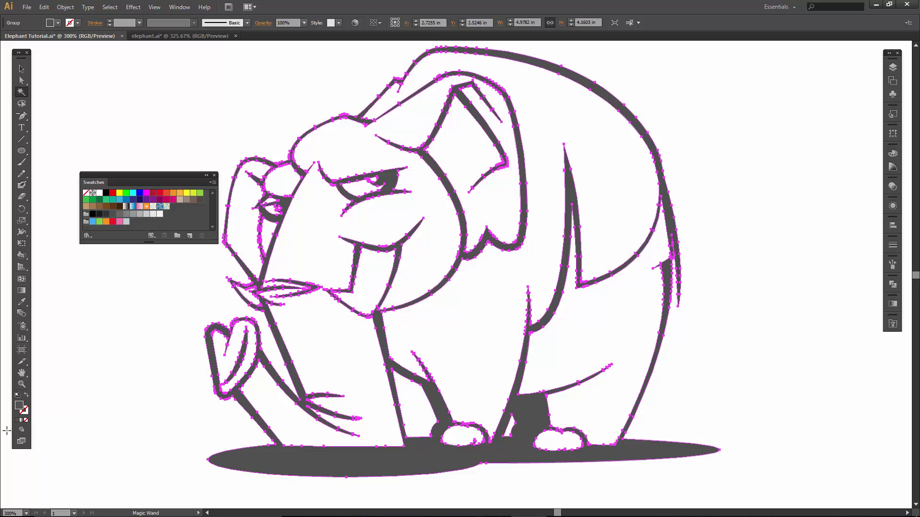
double_click(19, 406)
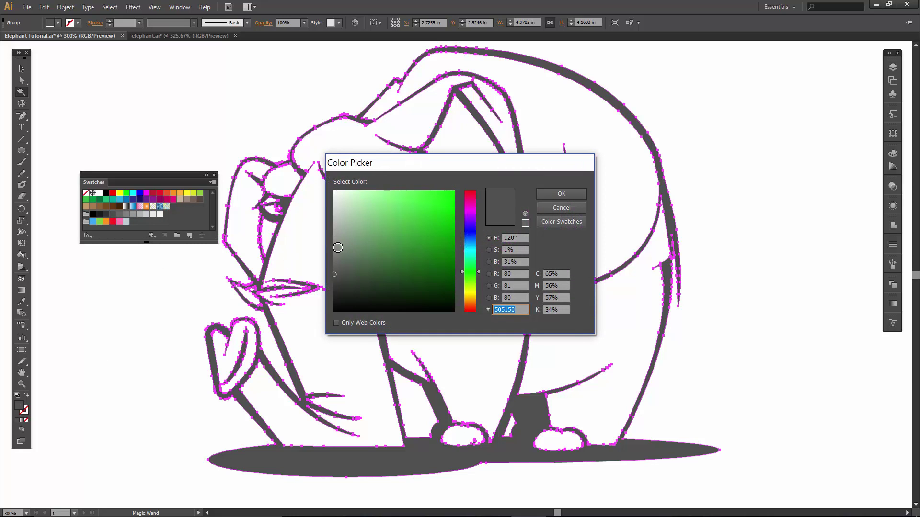
mouse_move(337, 249)
mouse_down()
mouse_move(338, 281)
mouse_move(343, 274)
mouse_up()
drag(479, 266, 481, 250)
drag(341, 287, 349, 277)
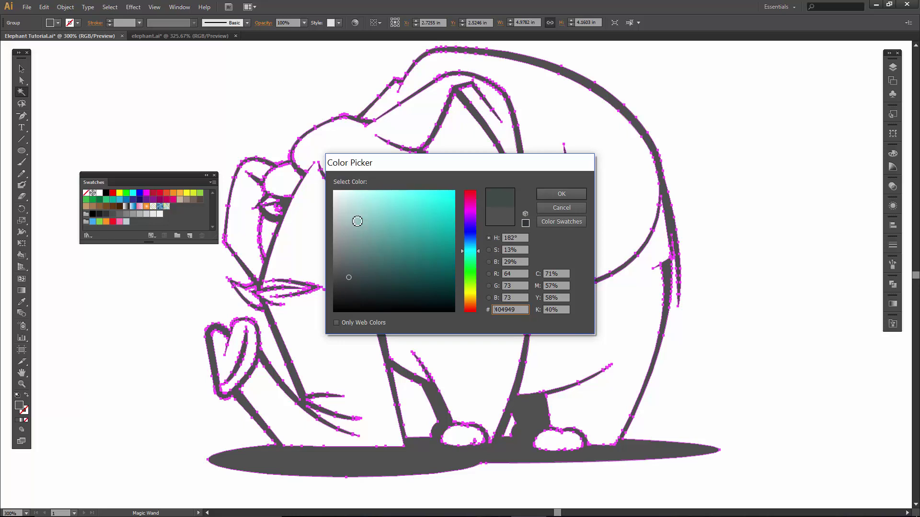
drag(353, 280, 356, 286)
click(557, 195)
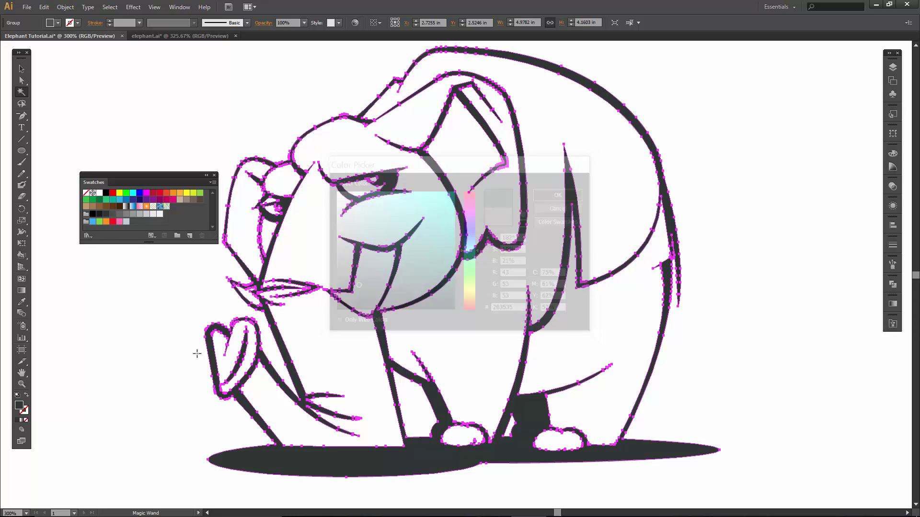
drag(21, 410, 188, 230)
Add the #435151 grey and a slightly lighter grey as swatches.
double_click(20, 406)
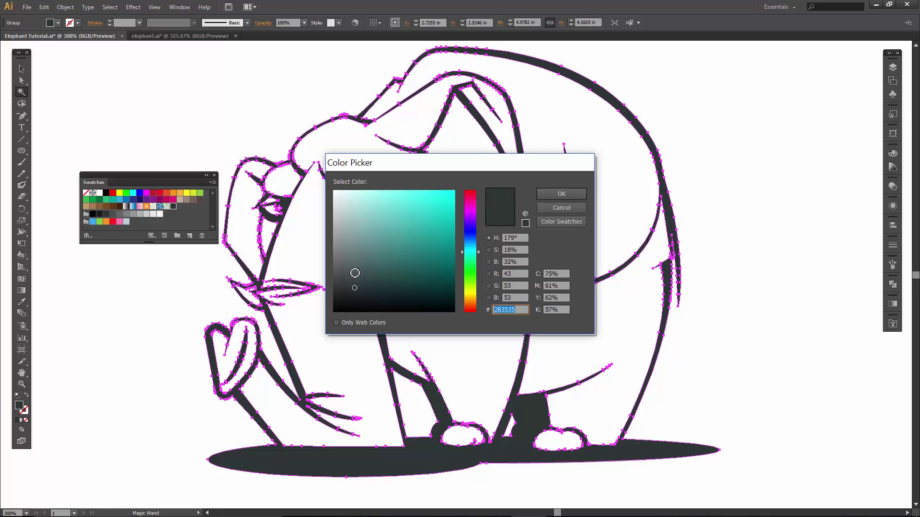
click(354, 273)
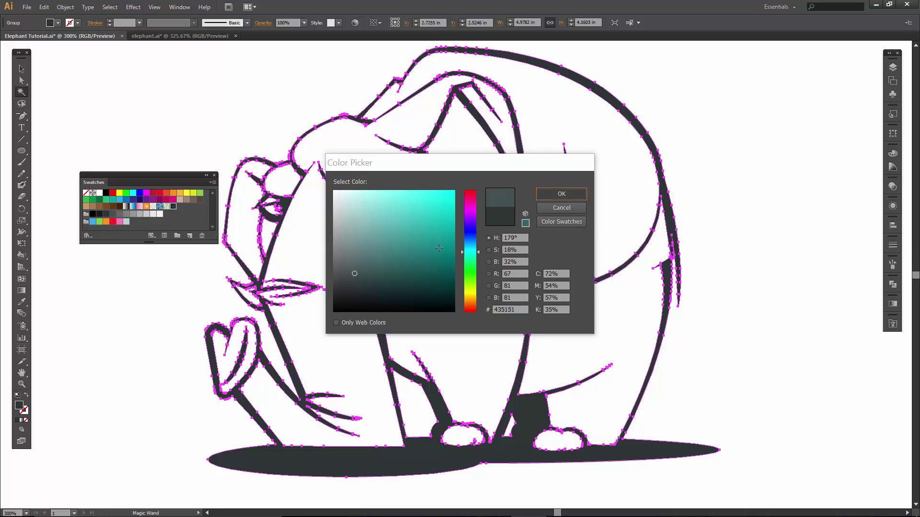
click(551, 194)
drag(18, 408, 181, 219)
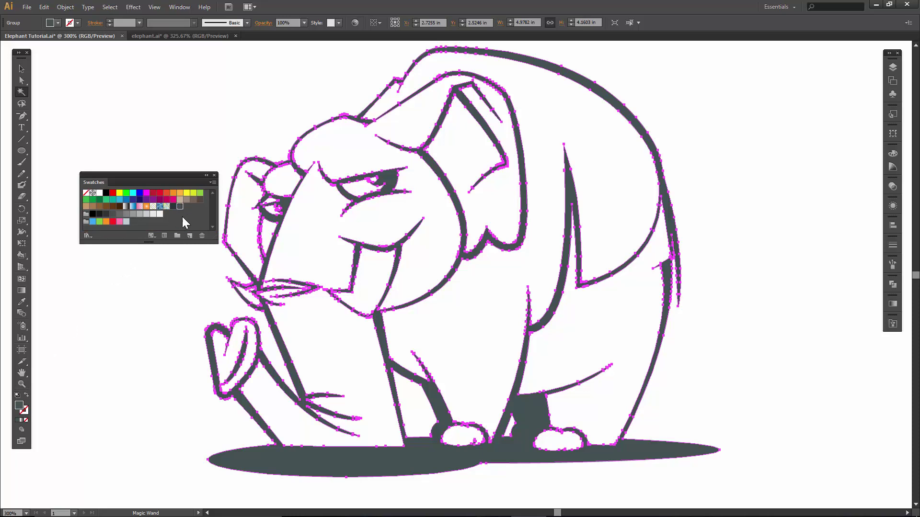
double_click(21, 407)
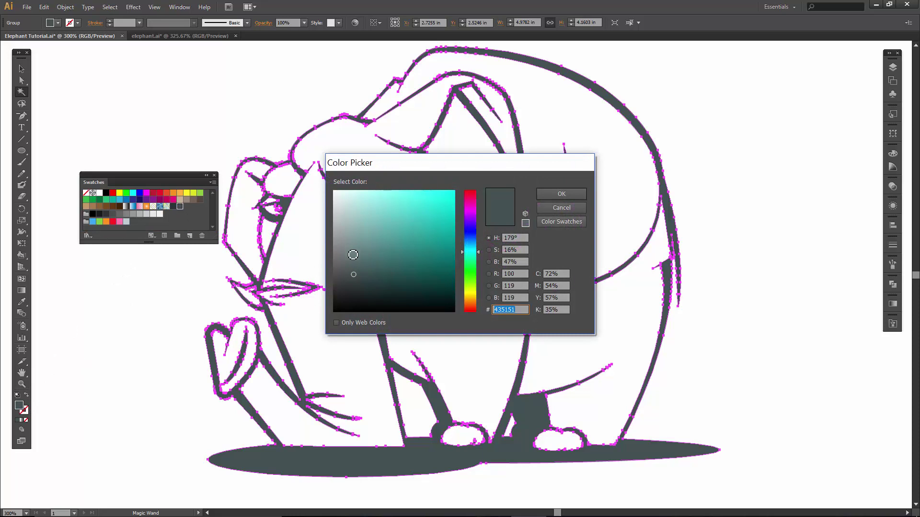
click(541, 194)
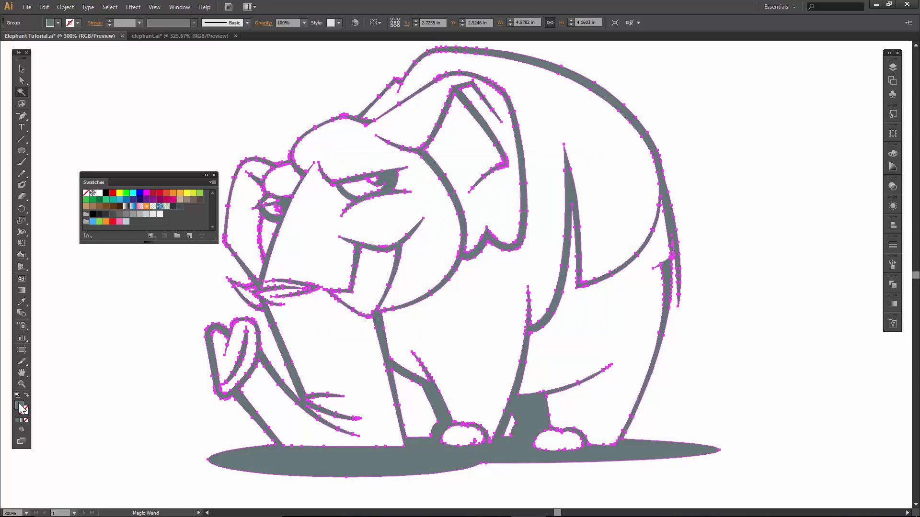
drag(21, 407, 185, 222)
Add the lighter 7B9190 and 9AB2B0 greys as swatches.
double_click(20, 405)
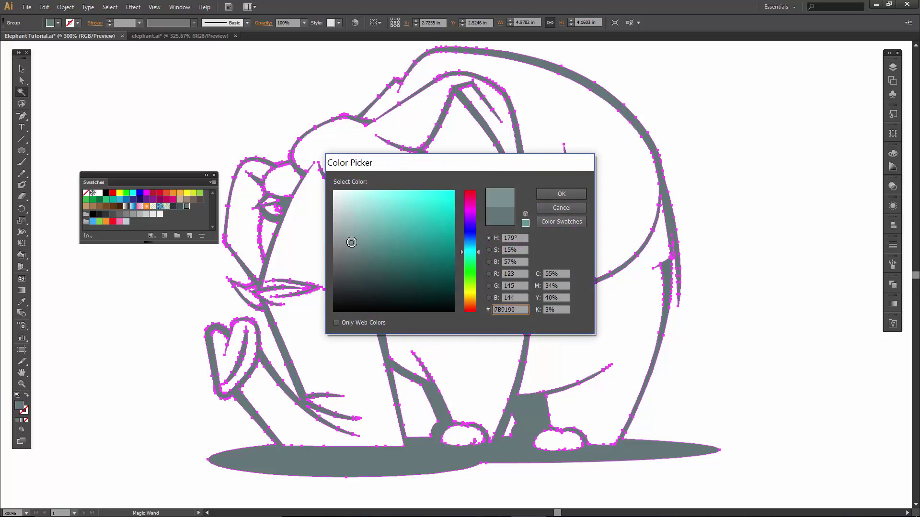
click(561, 193)
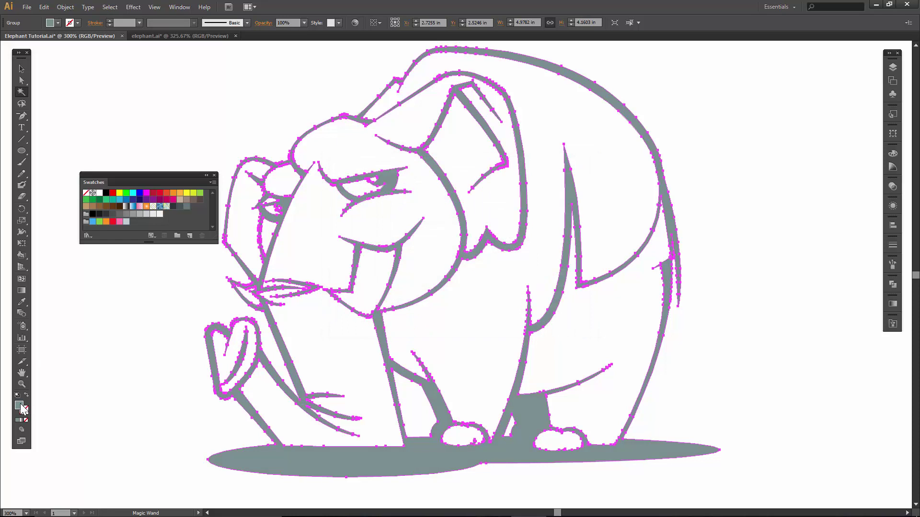
drag(20, 405, 191, 215)
double_click(19, 405)
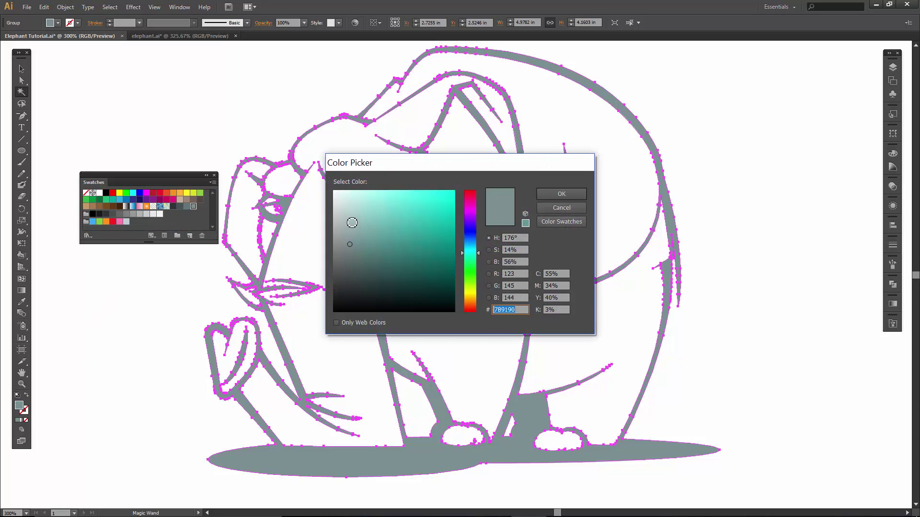
click(349, 227)
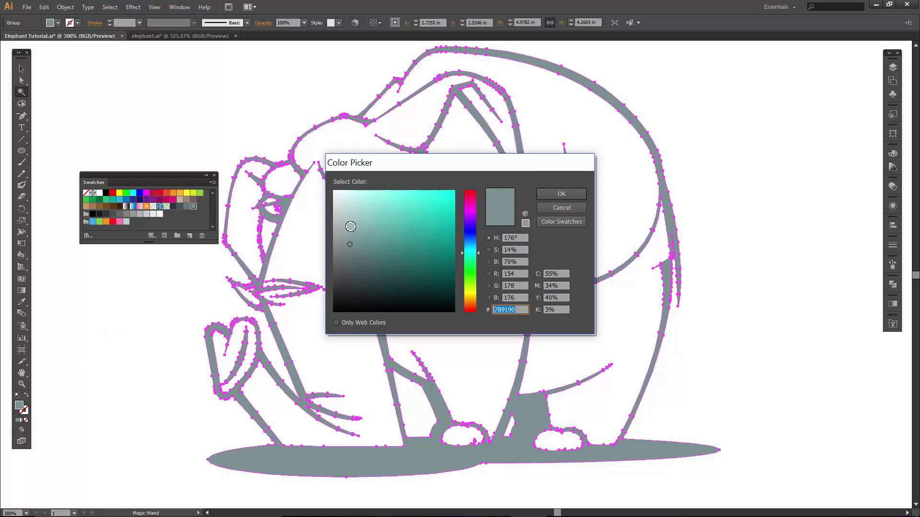
click(545, 194)
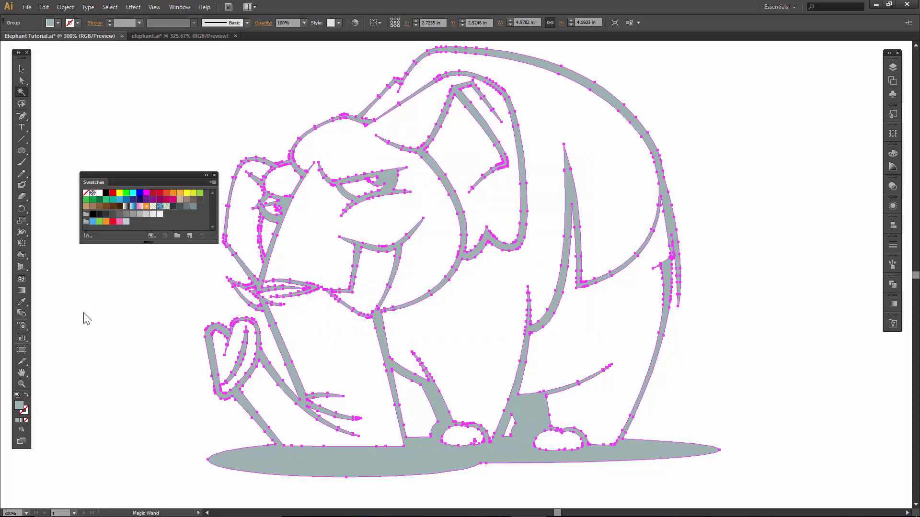
mouse_move(21, 405)
mouse_down()
mouse_move(84, 308)
mouse_move(200, 215)
mouse_up()
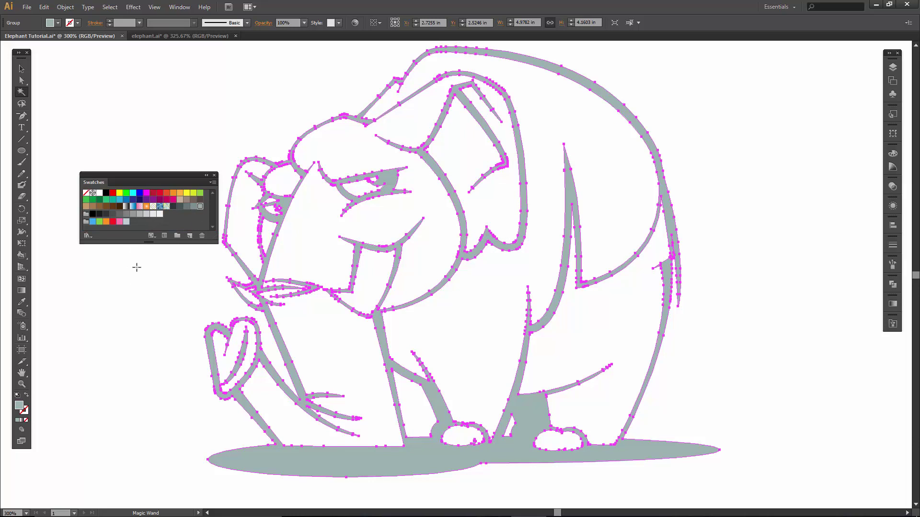
Add the palest B4CCC9 tint as a swatch, then refill the outlines dark grey.
double_click(20, 406)
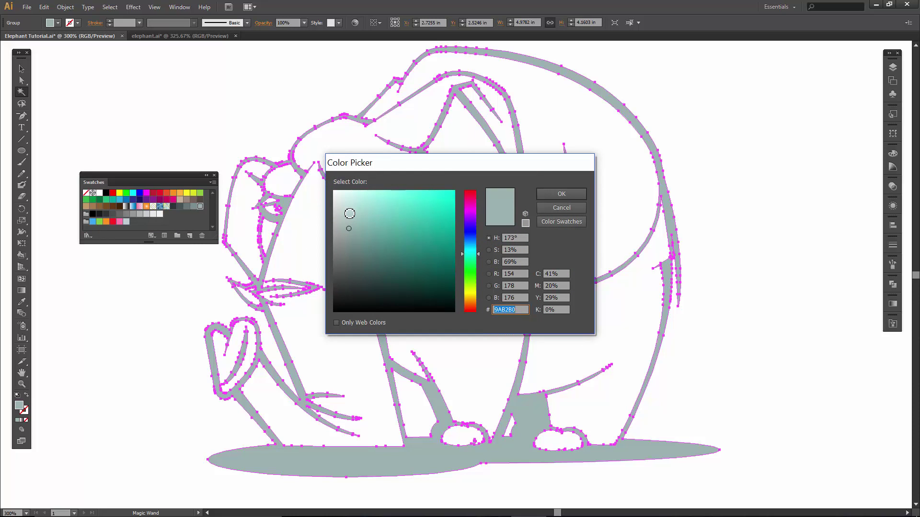
click(347, 214)
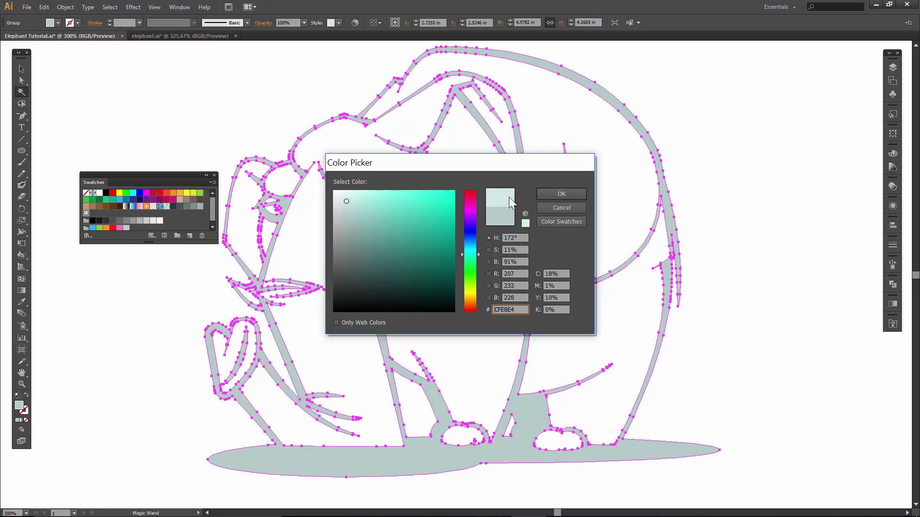
click(547, 195)
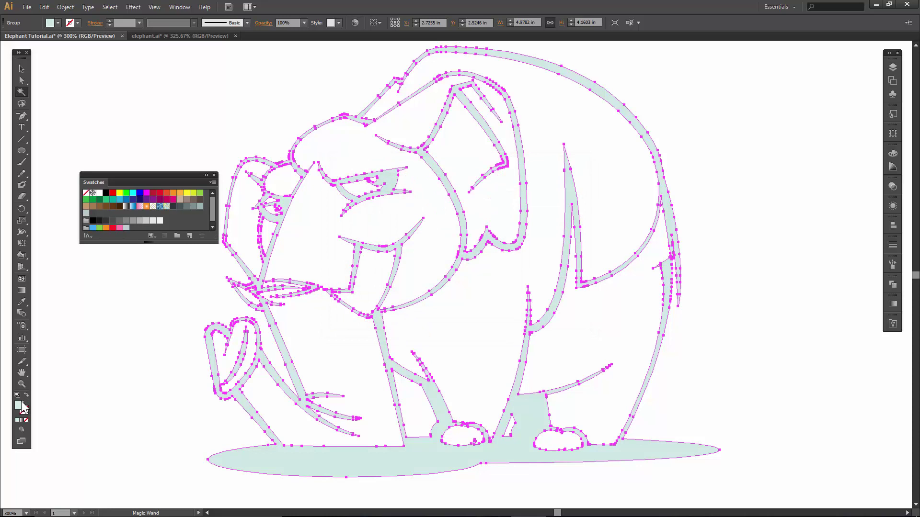
drag(20, 404, 102, 225)
click(173, 207)
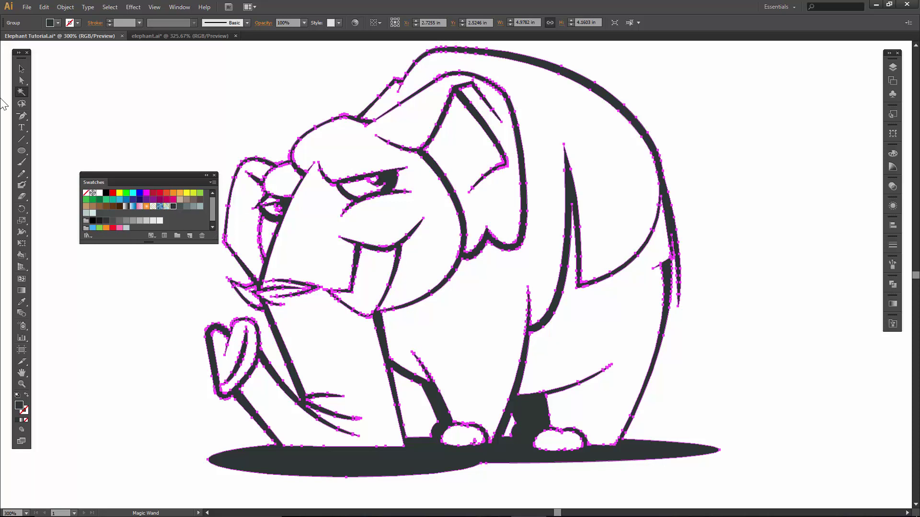
Convert the whole elephant, shadow included, into a Live Paint group via Object > Live Paint > Make.
click(21, 68)
click(105, 148)
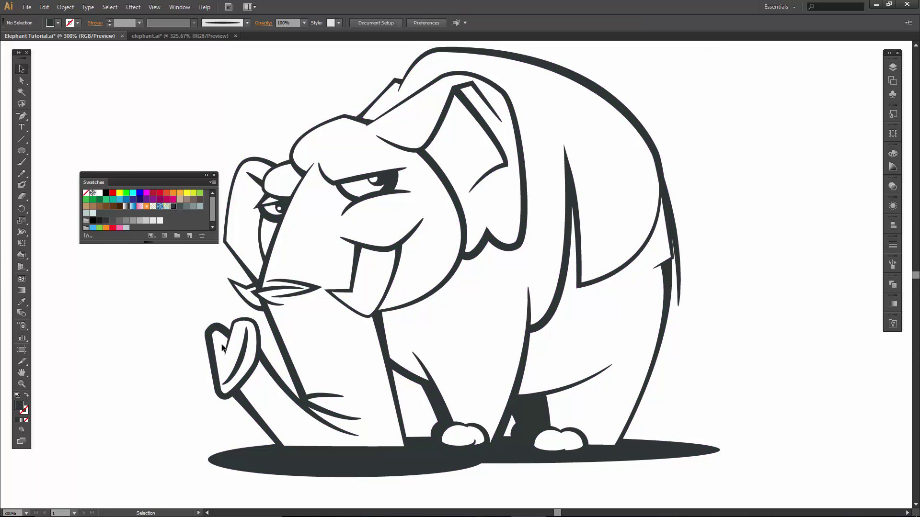
drag(186, 53, 746, 485)
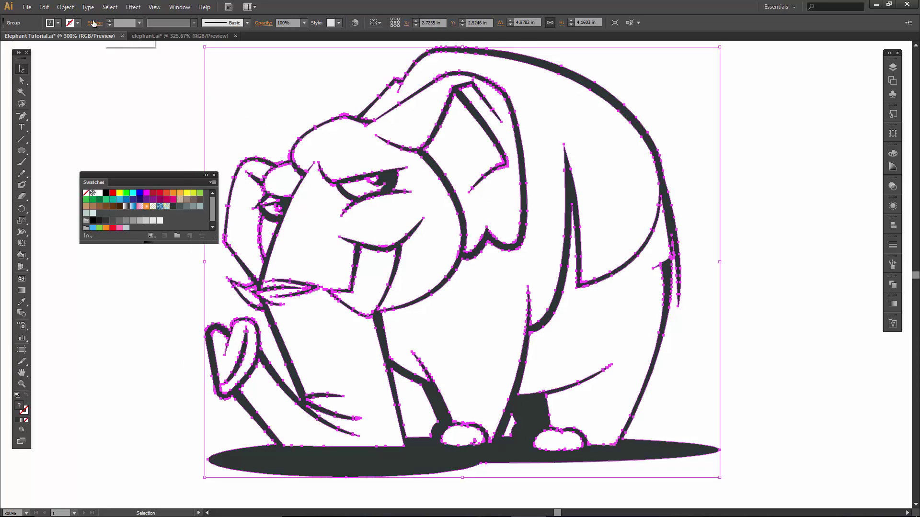
click(66, 6)
mouse_move(134, 344)
click(264, 345)
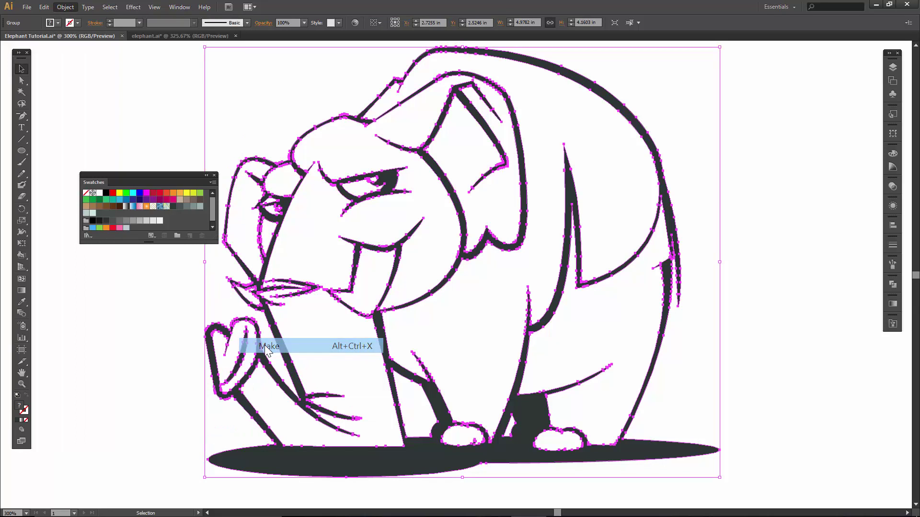
click(191, 317)
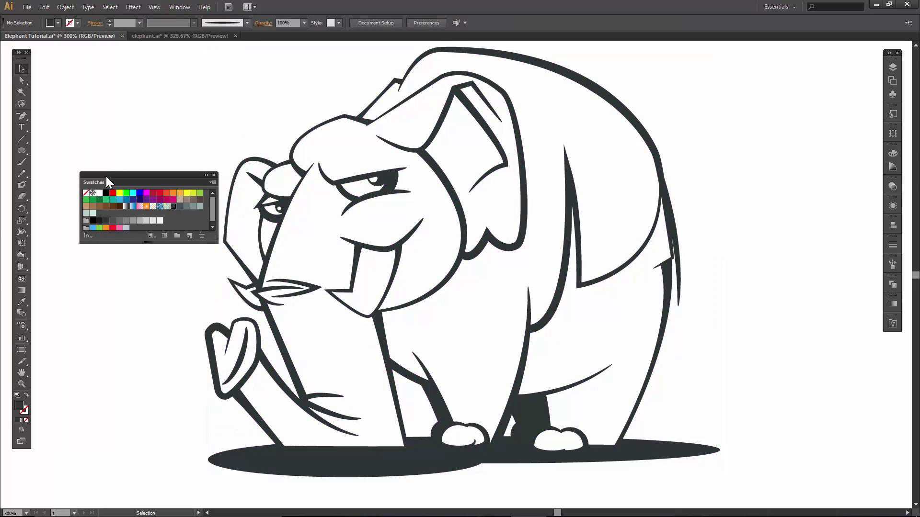
drag(106, 177, 82, 138)
key(k)
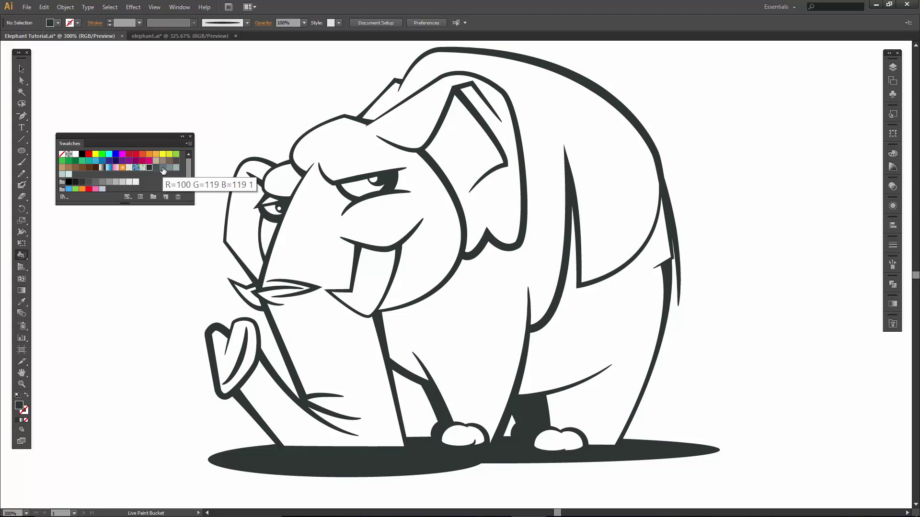
Fill the ears, head, eye surroundings, trunk, body and rear leg with grey.
click(163, 170)
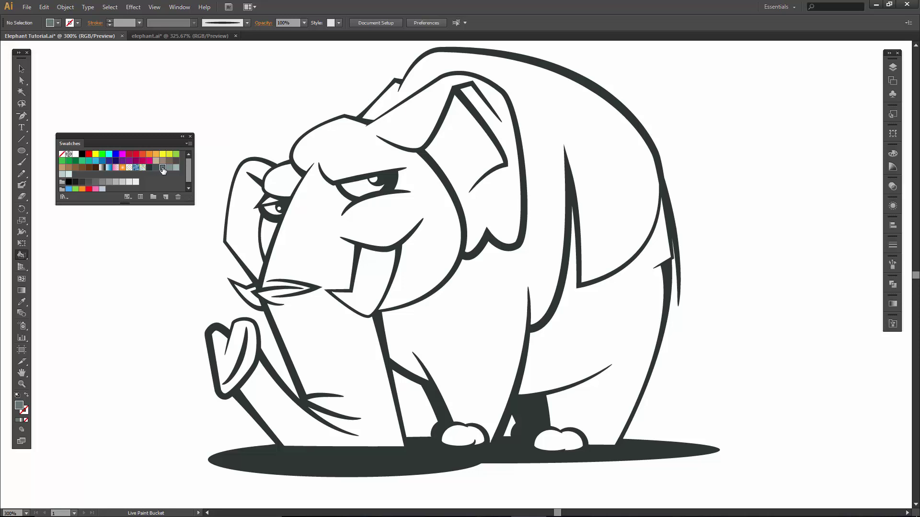
click(243, 201)
click(299, 239)
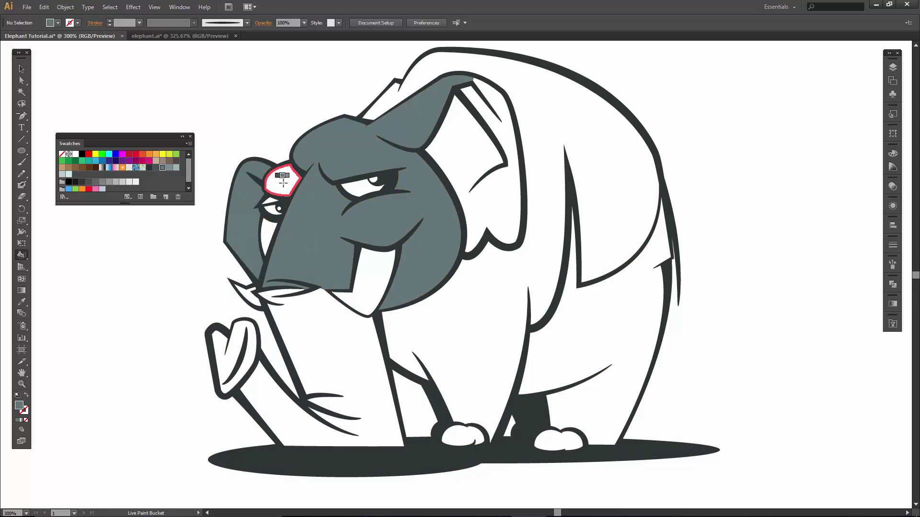
click(270, 204)
click(267, 235)
click(316, 312)
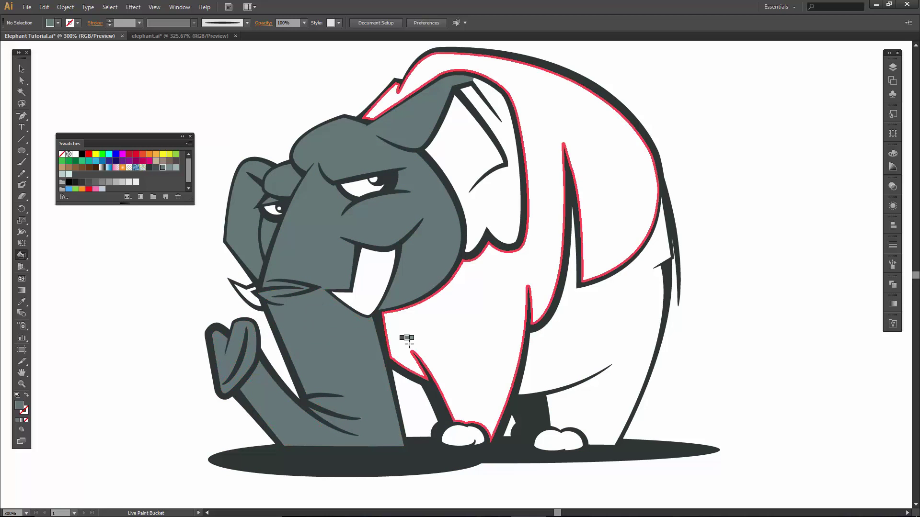
click(446, 291)
click(504, 222)
click(584, 314)
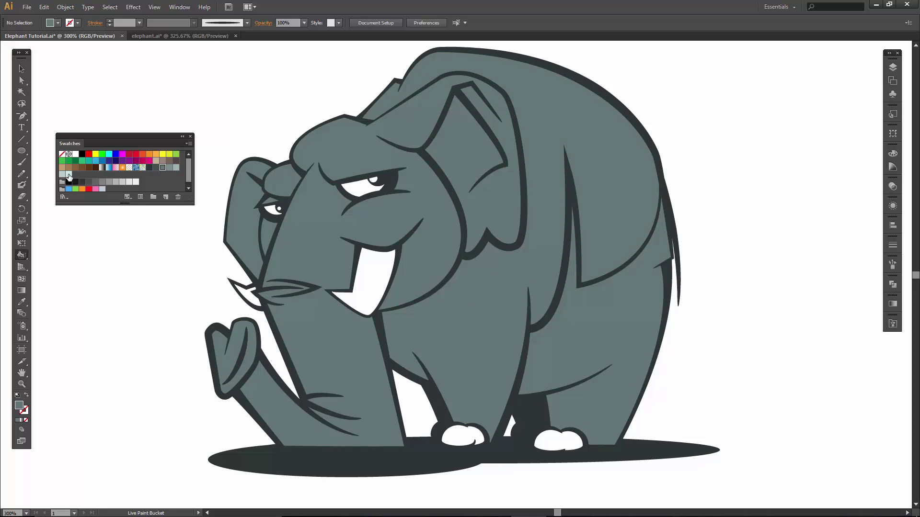
Fill both tusks, both eye whites and both front feet with the pale colour.
click(68, 174)
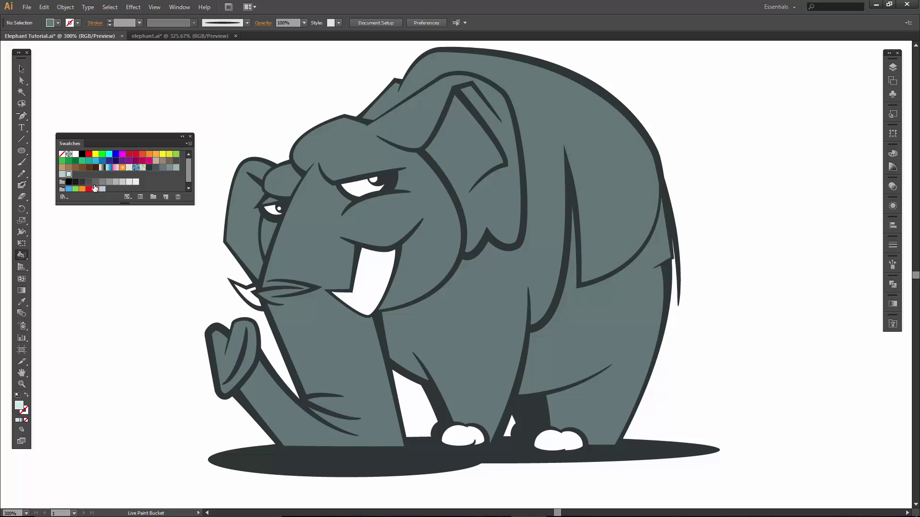
click(247, 297)
click(370, 282)
click(370, 188)
click(275, 208)
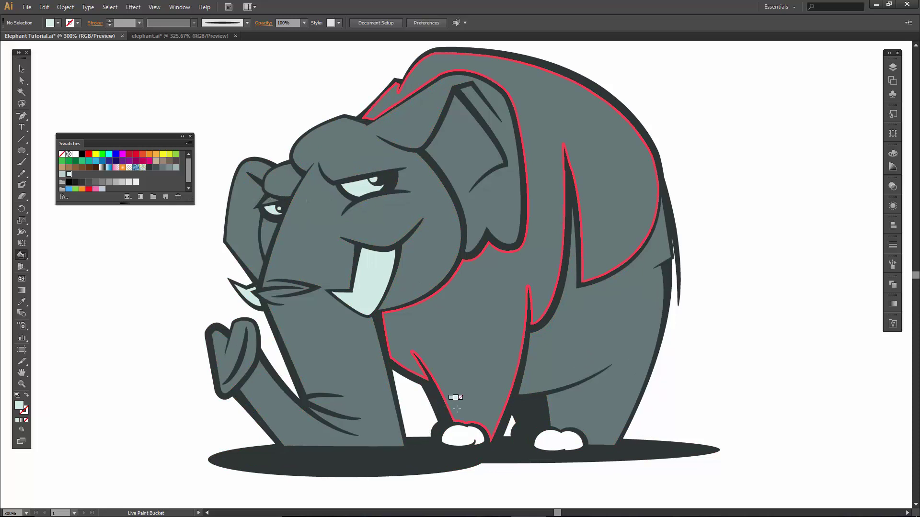
click(456, 434)
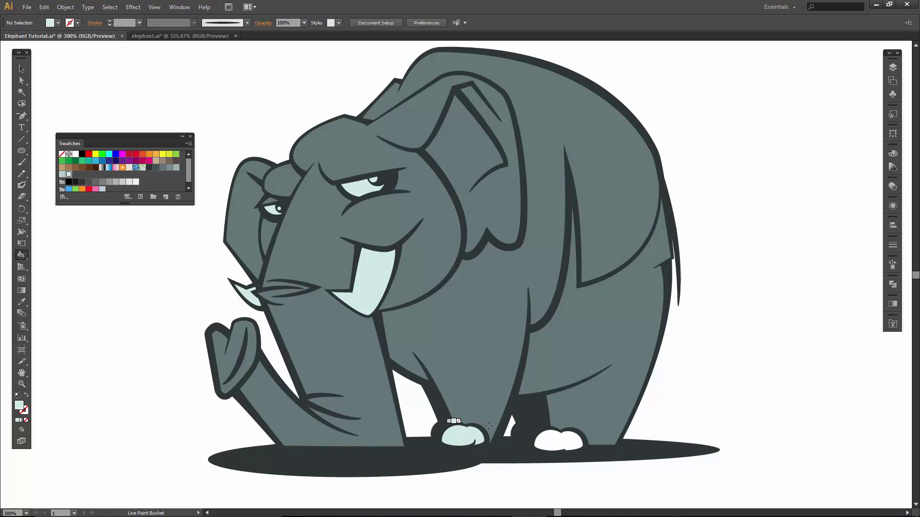
click(552, 434)
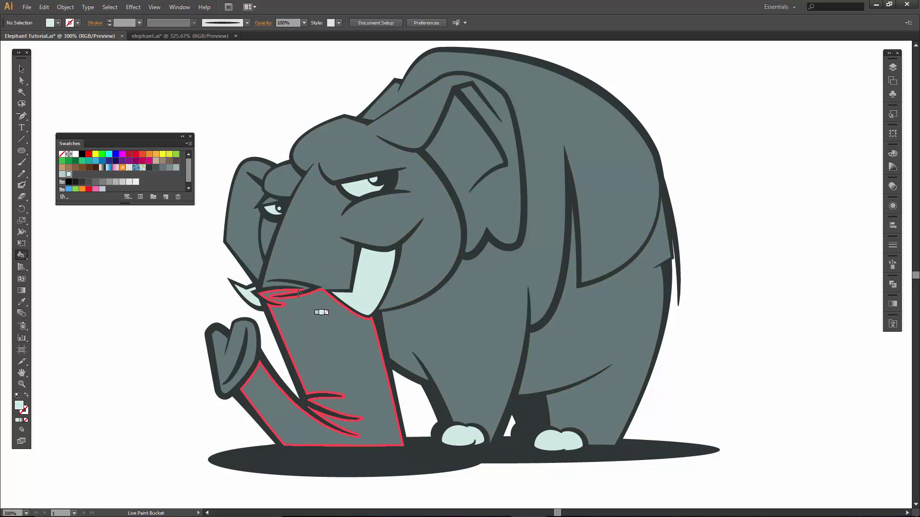
Shade the far ear, brow above the eye and far back leg darker grey.
click(157, 167)
click(246, 204)
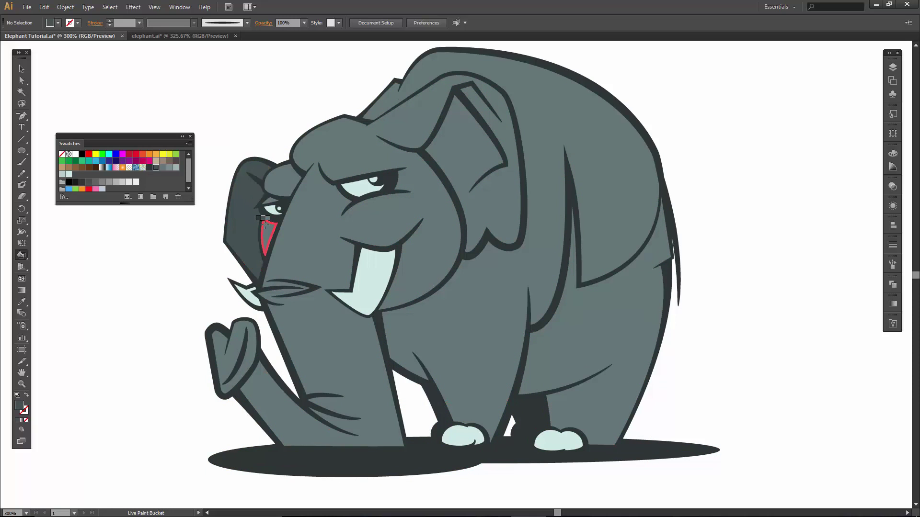
click(266, 194)
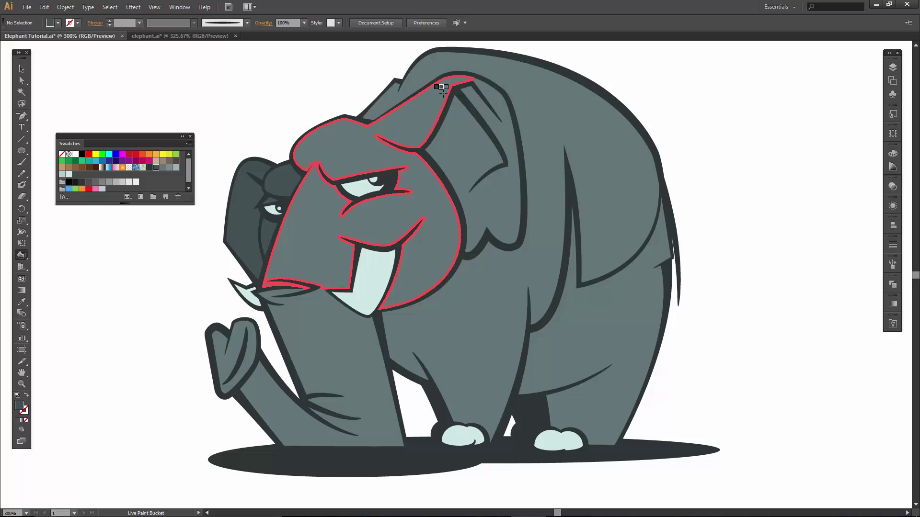
click(578, 307)
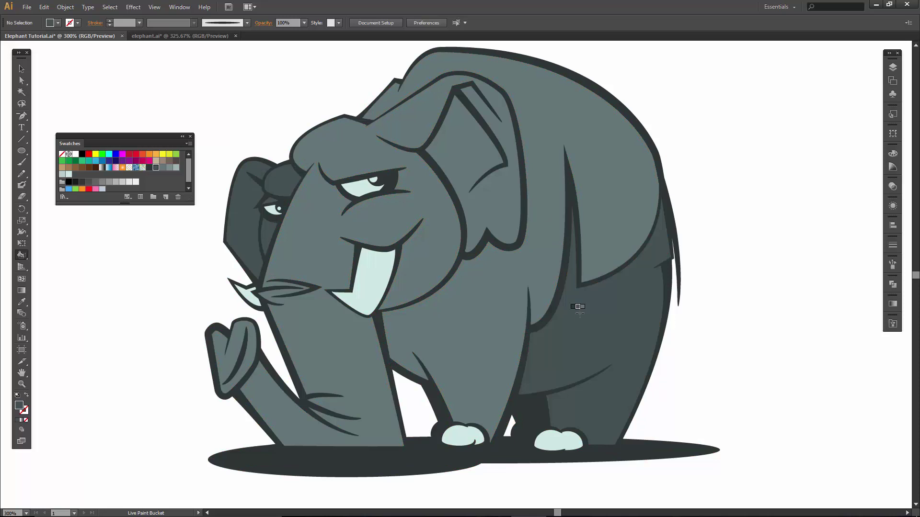
Expand the whole live-painted elephant into ordinary filled paths with Object > Expand.
click(24, 73)
mouse_move(119, 48)
mouse_down()
mouse_move(176, 72)
mouse_move(737, 479)
mouse_up()
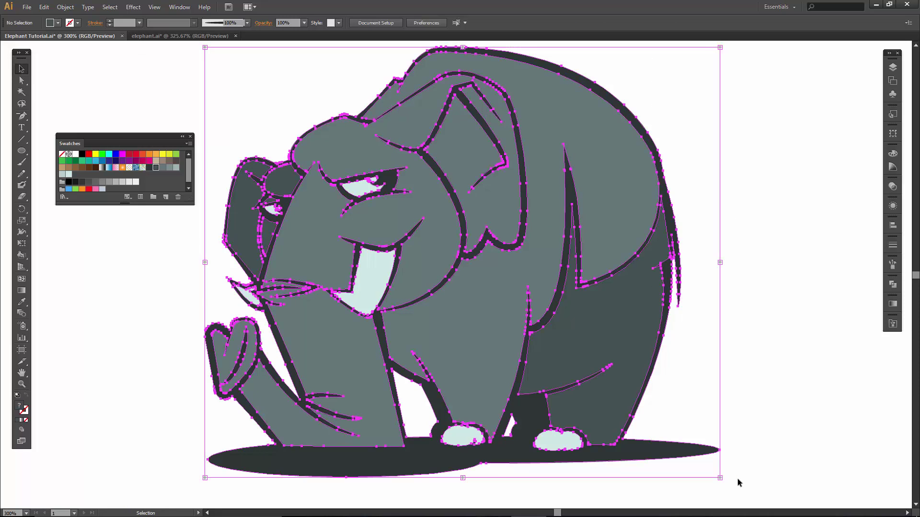
click(66, 8)
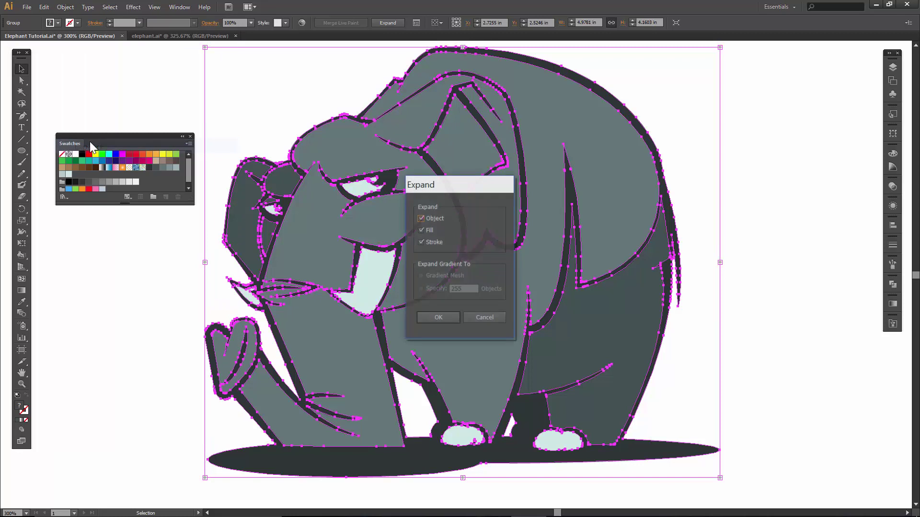
click(424, 317)
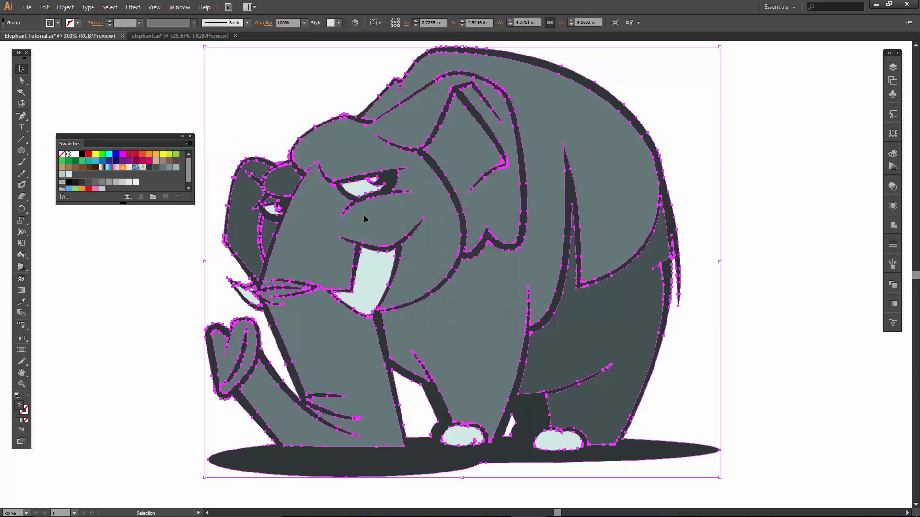
Ungroup the expanded elephant artwork three times over.
right_click(347, 137)
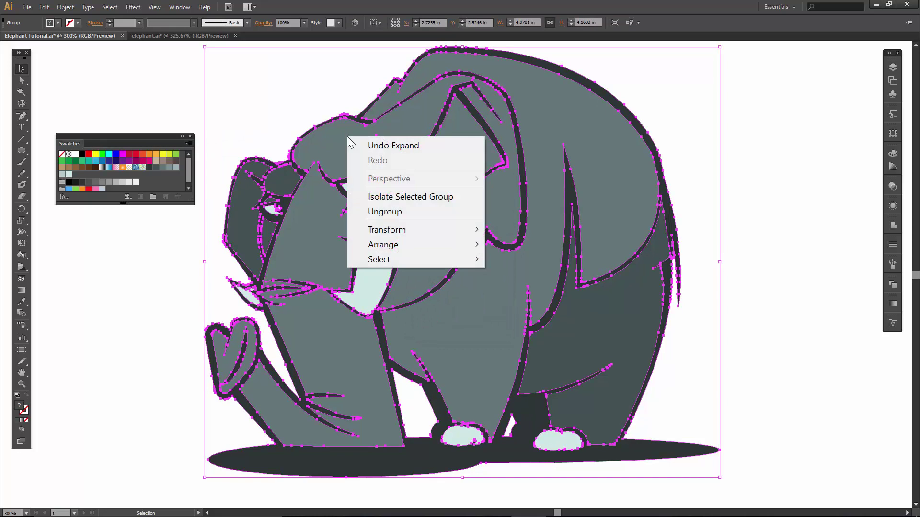
click(388, 211)
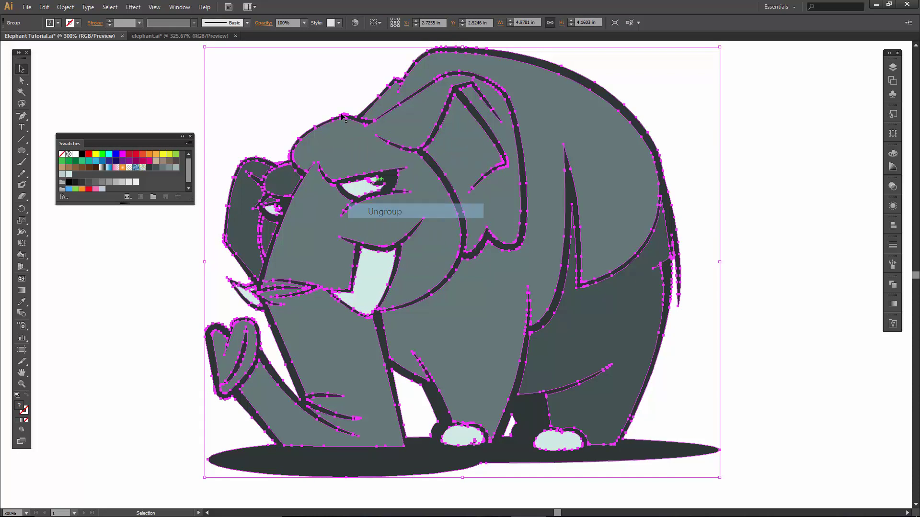
click(335, 90)
right_click(353, 139)
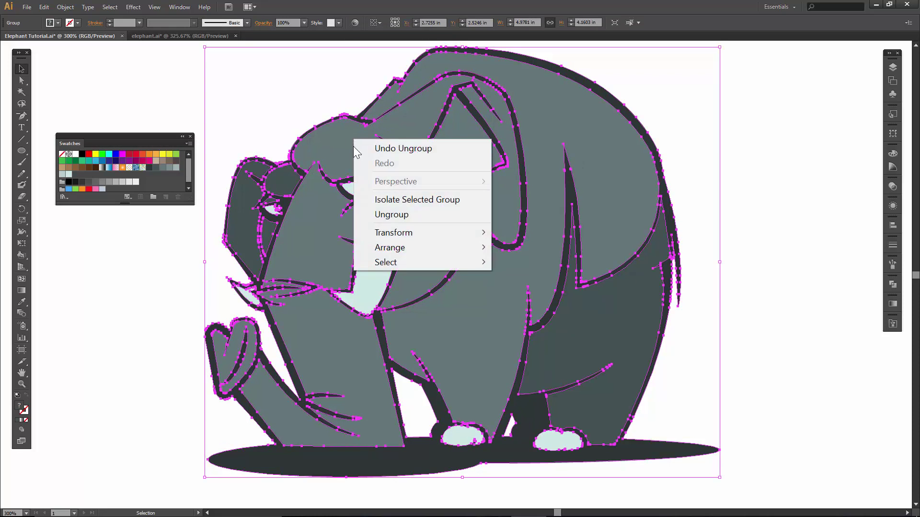
click(391, 215)
click(356, 85)
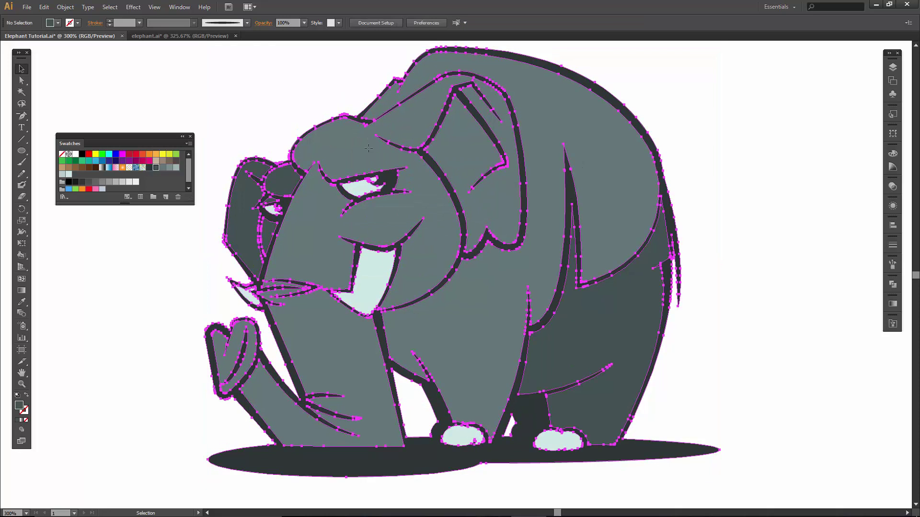
right_click(367, 147)
click(406, 222)
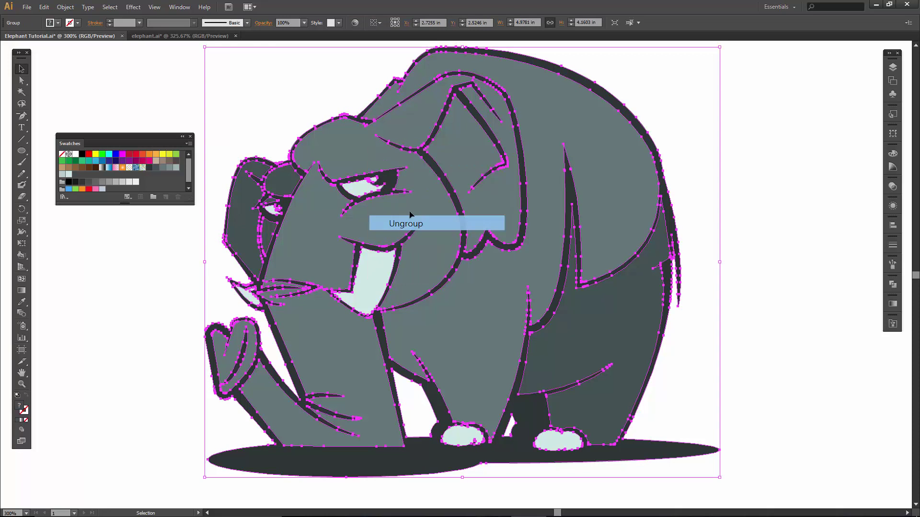
click(280, 76)
click(332, 157)
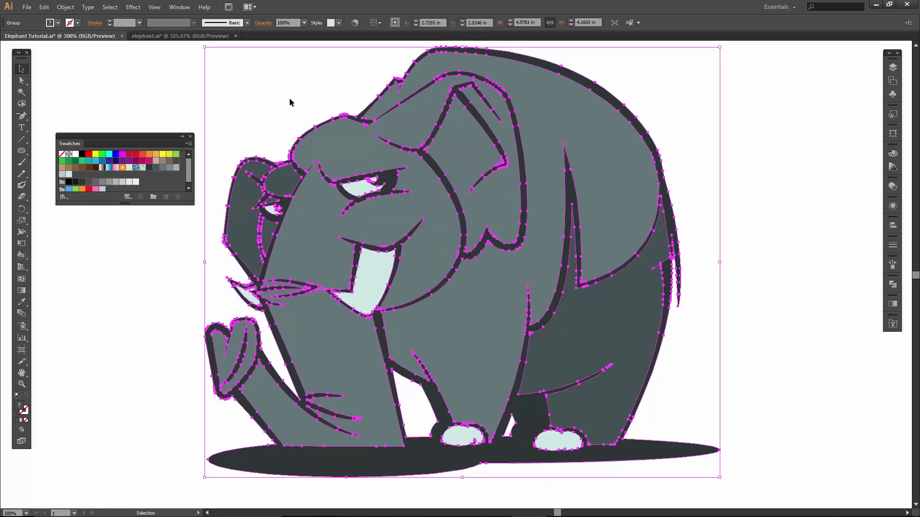
click(290, 102)
Ungroup the remaining elephant group and confirm the ear is a separate path.
right_click(329, 140)
click(236, 119)
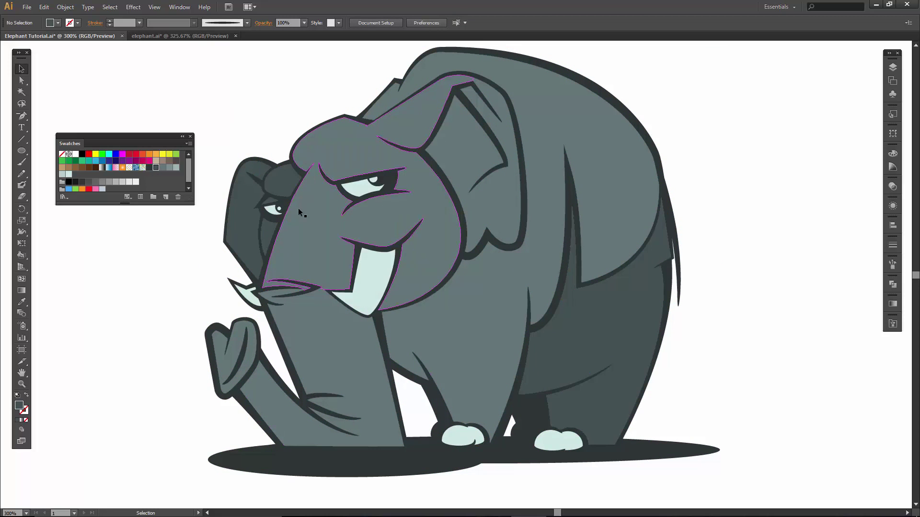
click(305, 224)
right_click(305, 224)
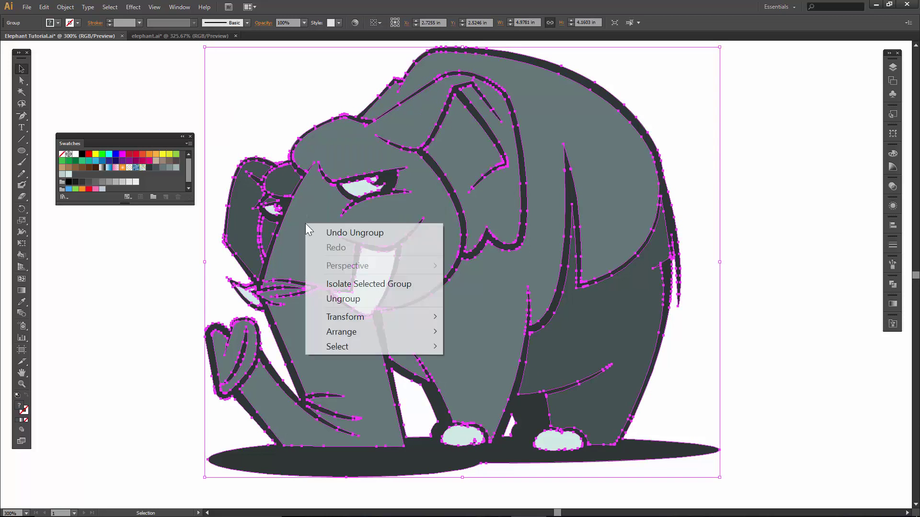
click(343, 299)
click(296, 110)
click(447, 138)
click(447, 138)
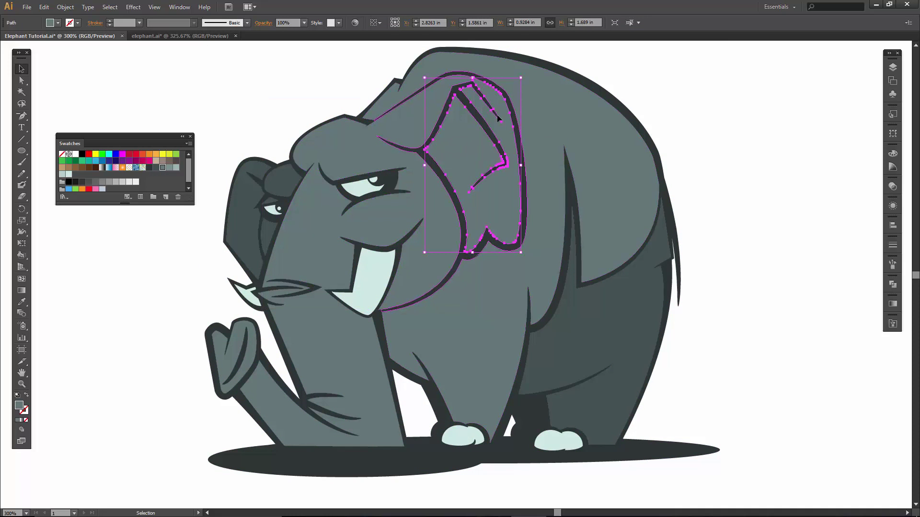
Clear the selection and save the document.
click(564, 118)
click(158, 53)
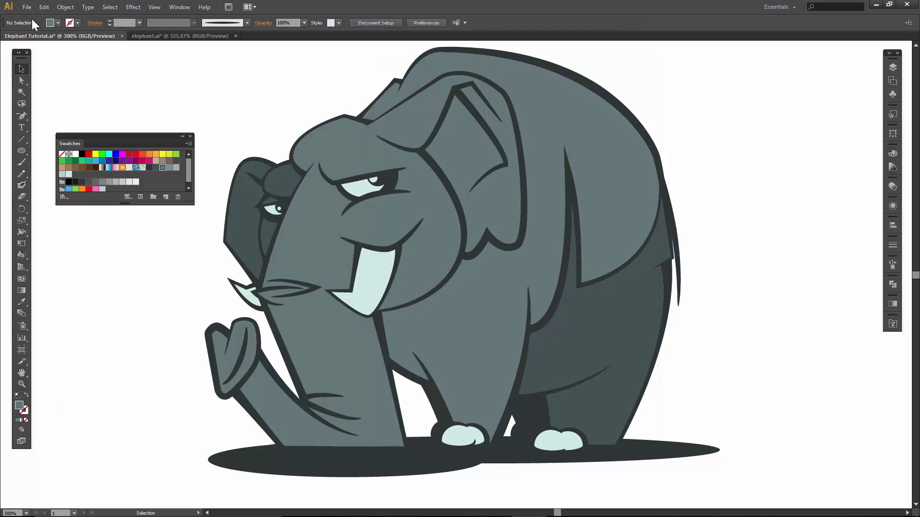
click(24, 12)
click(66, 115)
Rename Layer 5 to 'flat color', duplicate it, and lock the original.
click(892, 67)
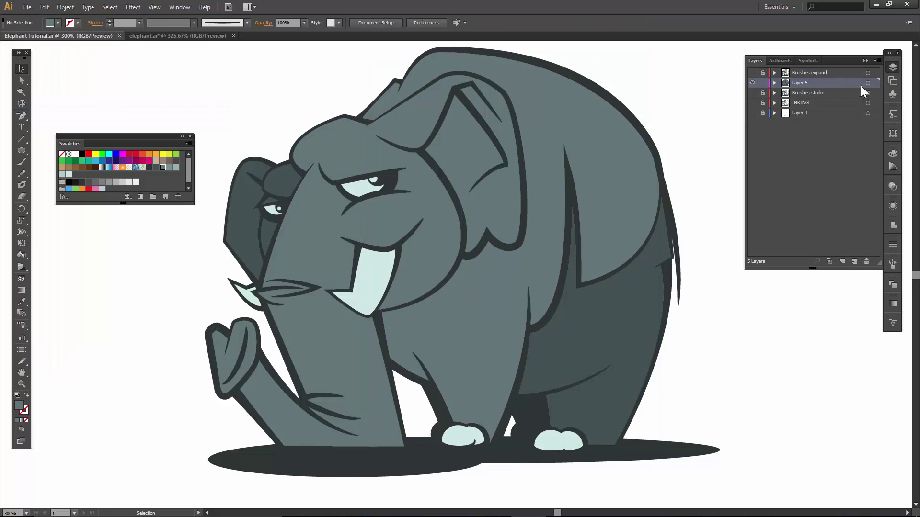
double_click(803, 83)
text(flat color)
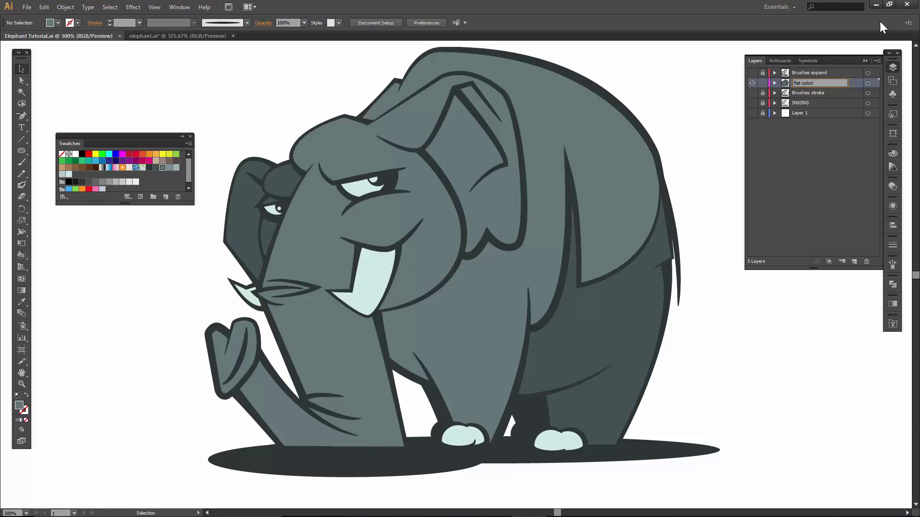
click(877, 61)
click(763, 96)
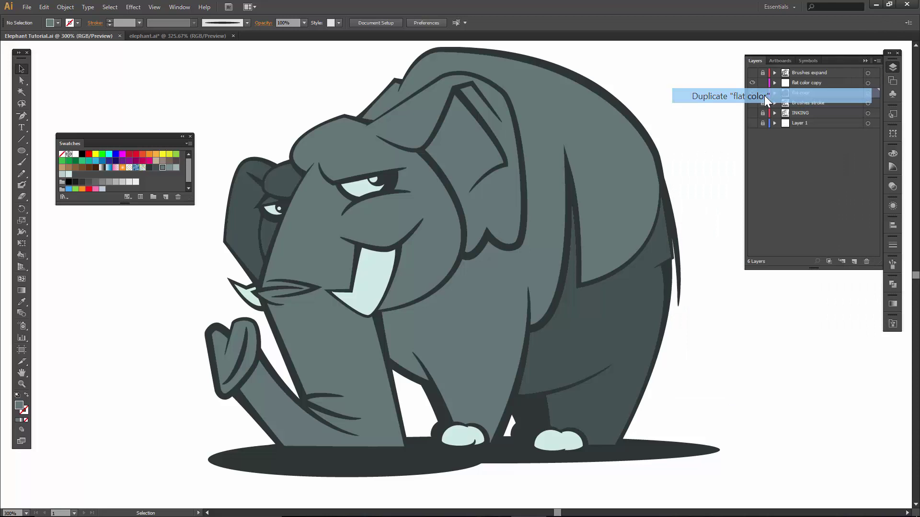
click(764, 96)
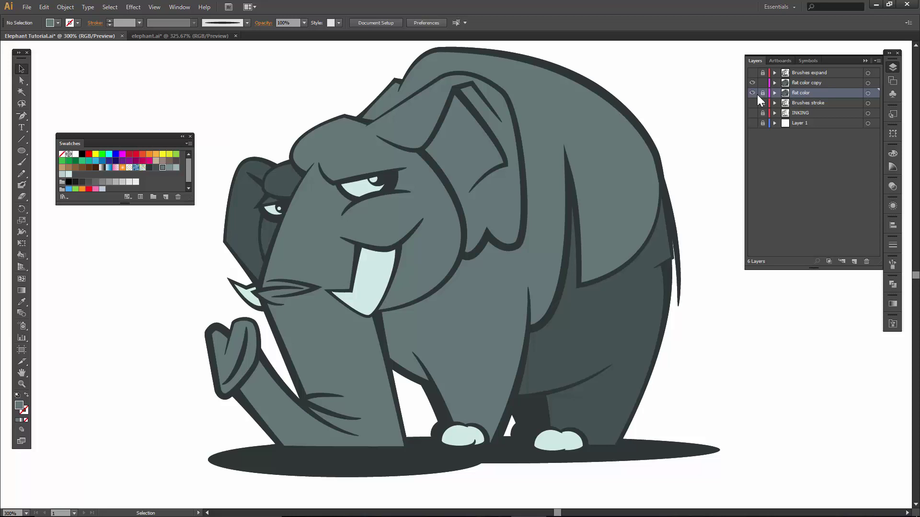
Refill the small tusk tip and small eye white with the pale colour.
click(247, 299)
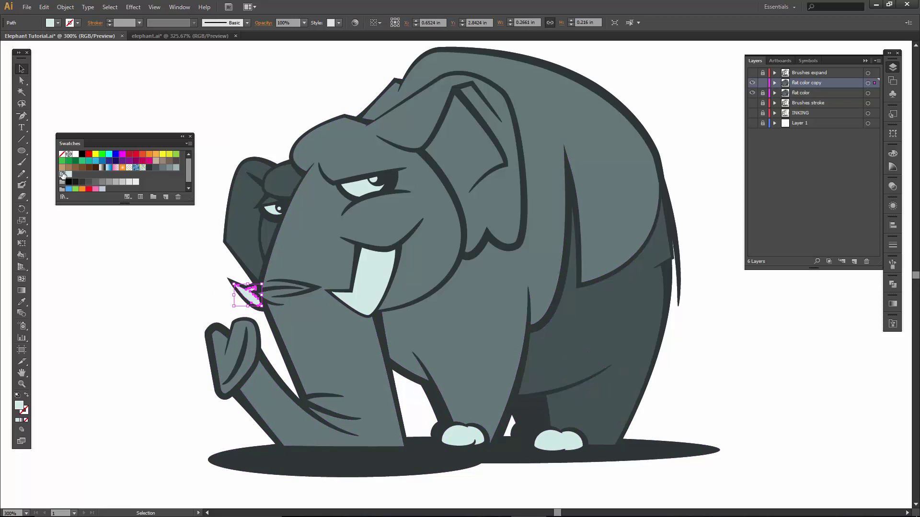
click(63, 174)
click(109, 254)
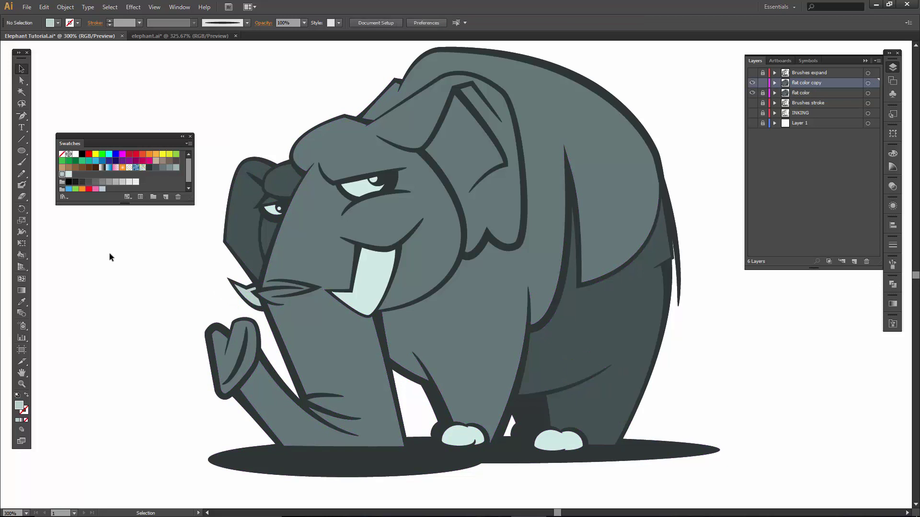
click(271, 209)
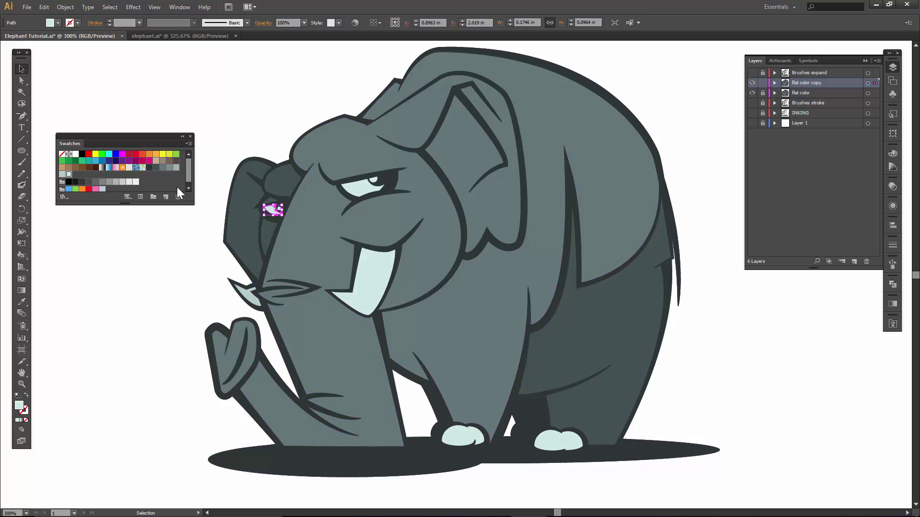
click(62, 174)
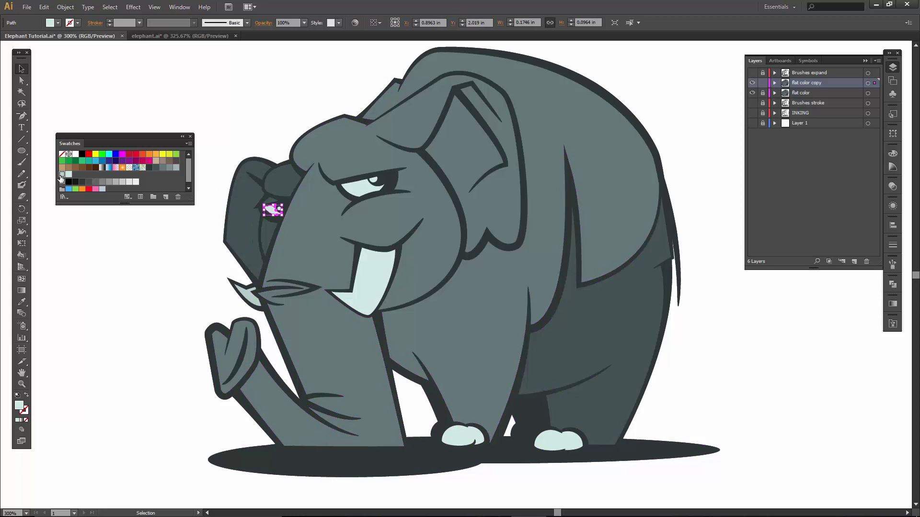
click(128, 271)
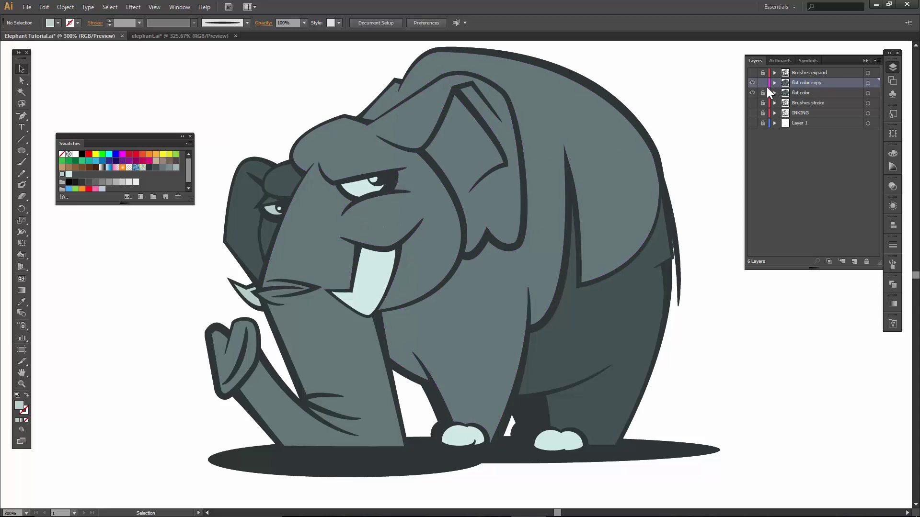
Change the 'flat color copy' layer name to 'shadow' in Layer Options.
double_click(789, 85)
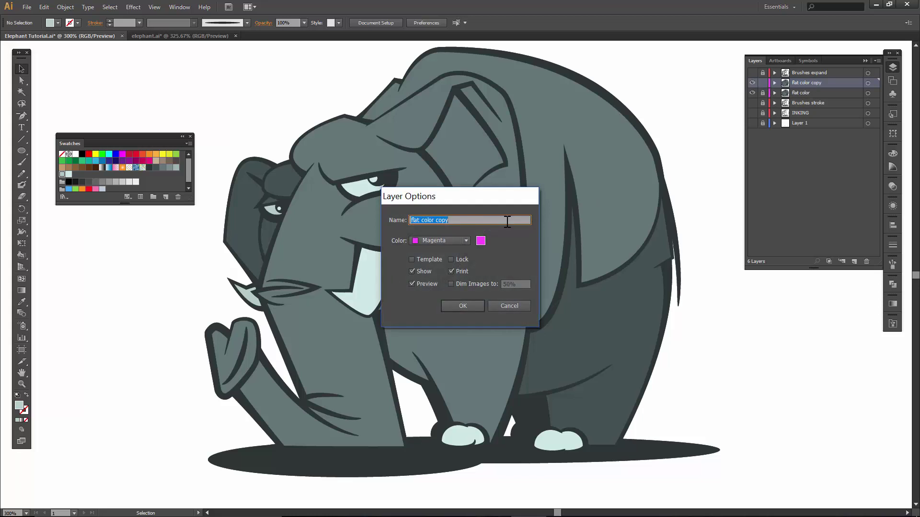
click(458, 221)
click(411, 220)
text(shadow)
drag(476, 221, 432, 221)
key(BackSpace)
click(447, 306)
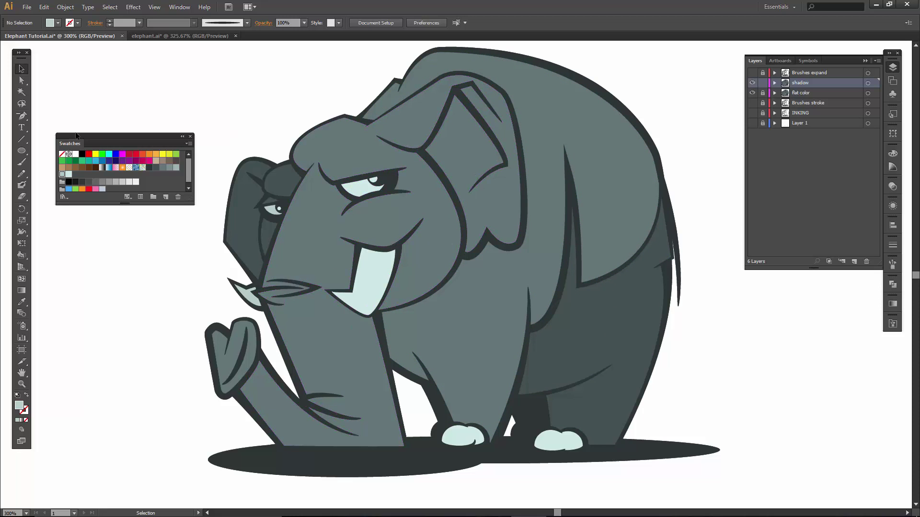
scroll(382, 97, up, 2)
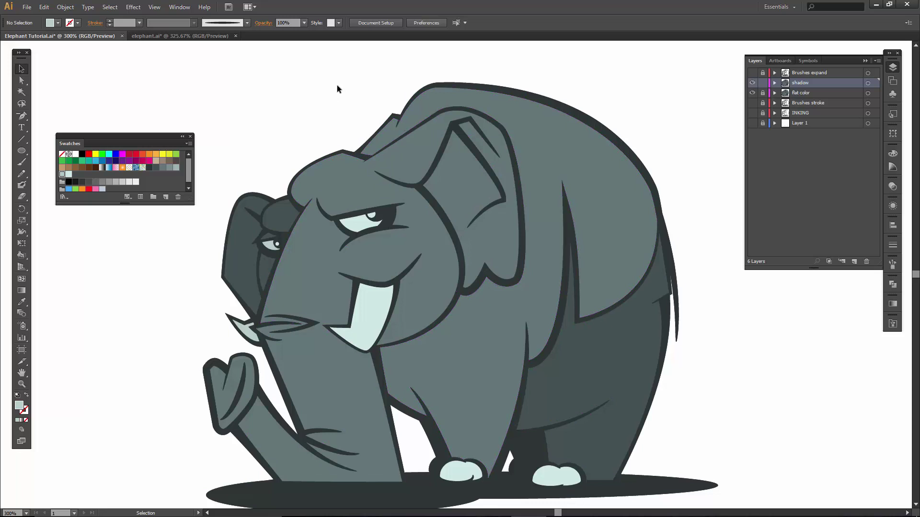
drag(339, 86, 344, 58)
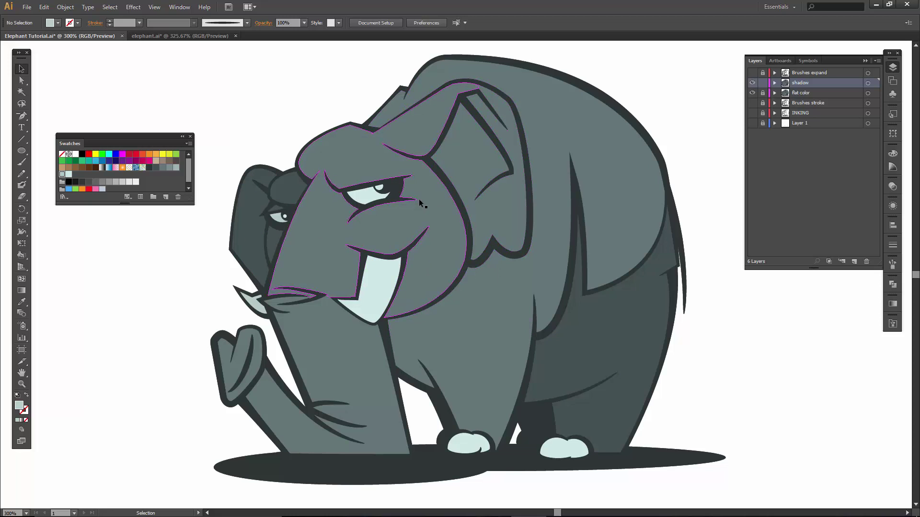
Cut across the near ear shape with the Knife tool.
click(451, 164)
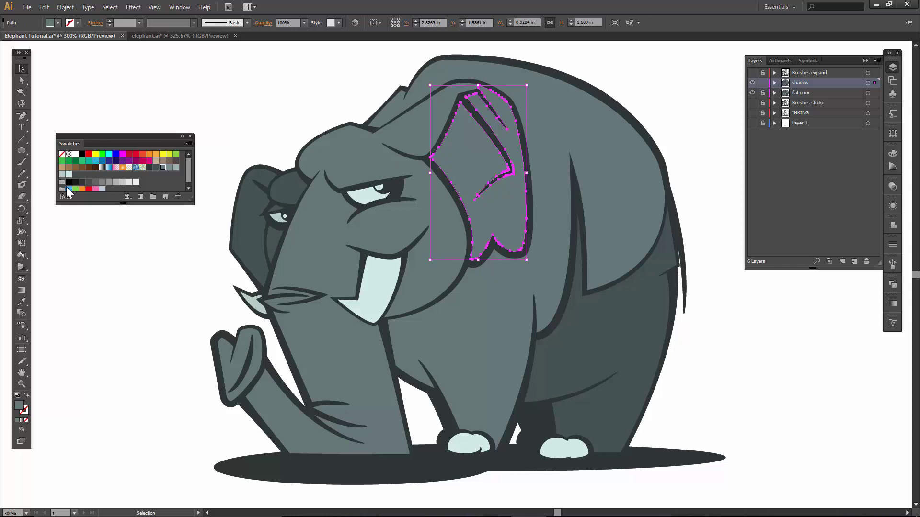
click(22, 197)
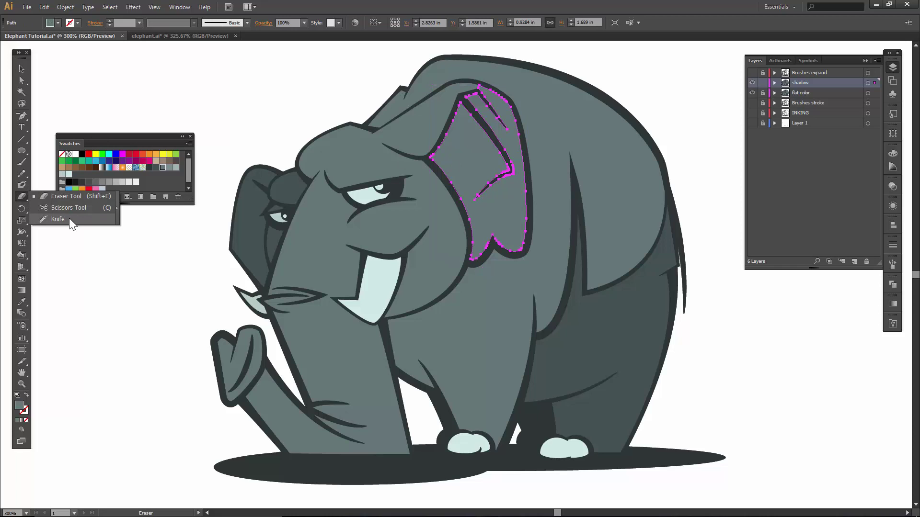
click(69, 219)
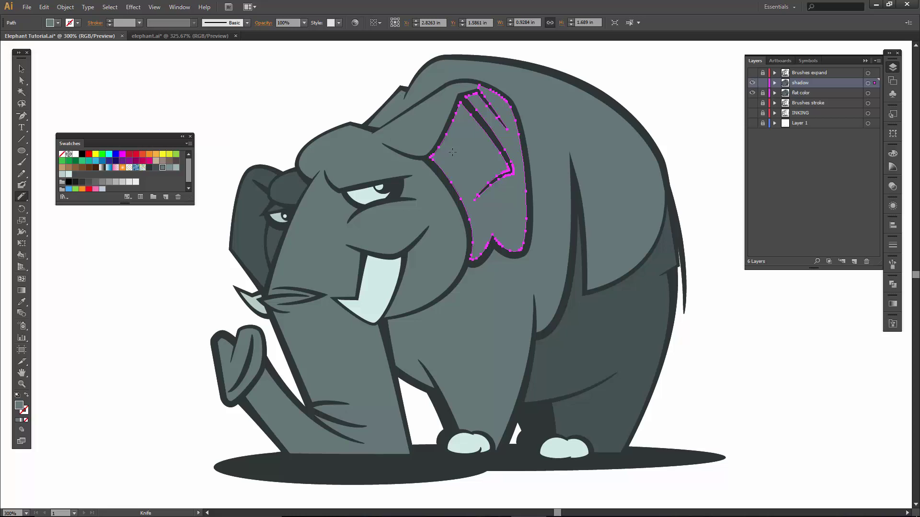
drag(421, 169, 445, 167)
drag(473, 118, 475, 118)
Fill the two cut pieces at the ear top with darker grey.
key(v)
click(383, 74)
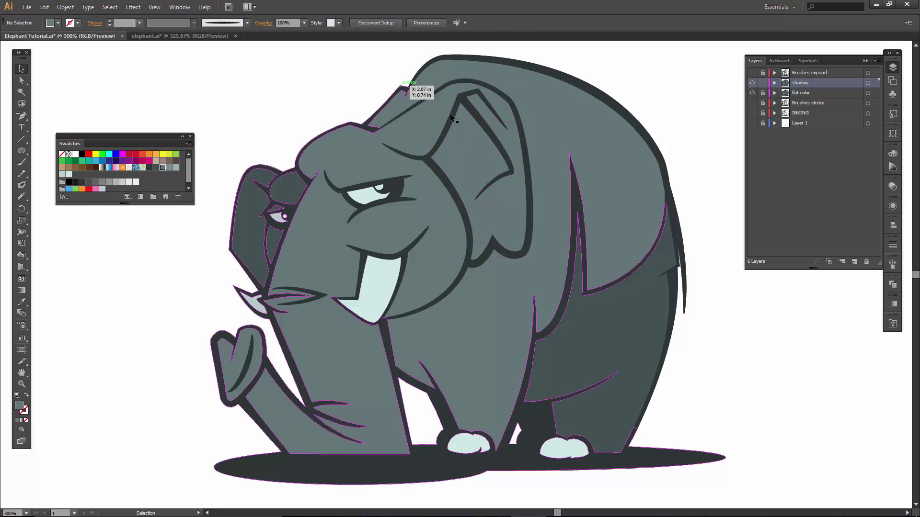
click(479, 103)
shift+click(481, 101)
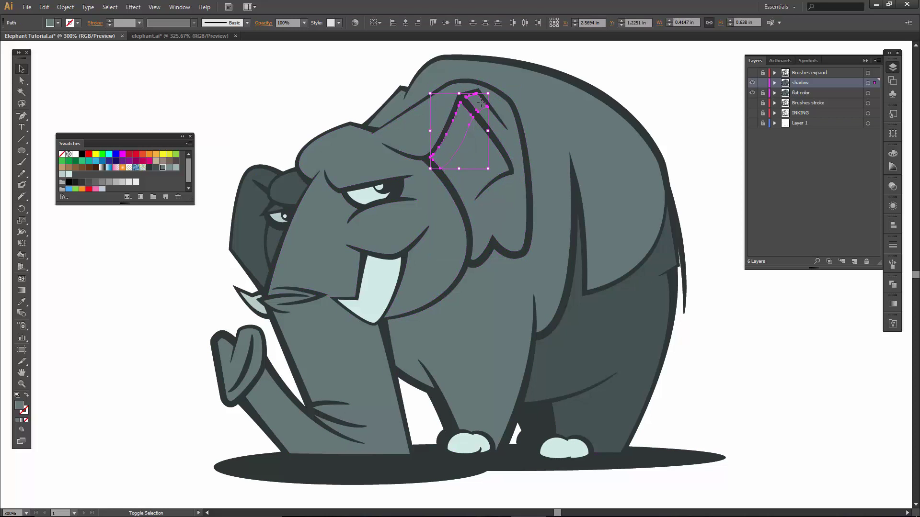
click(156, 167)
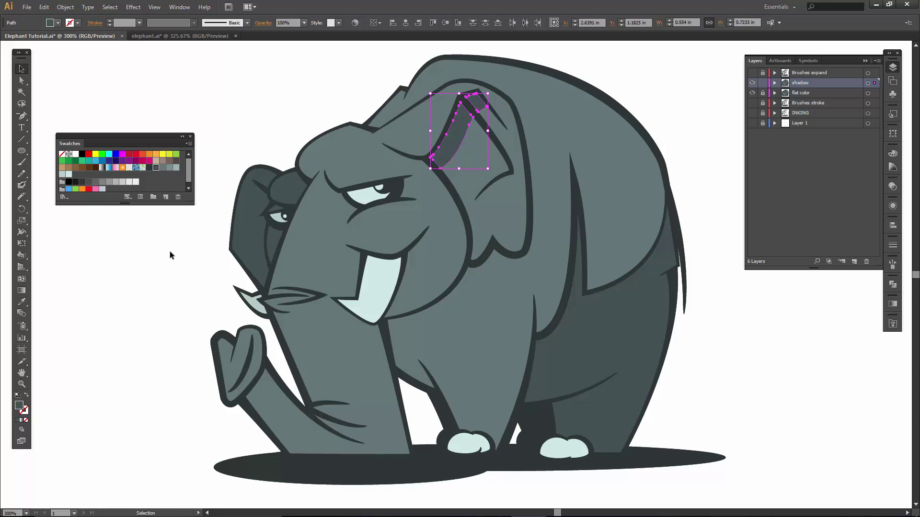
click(169, 251)
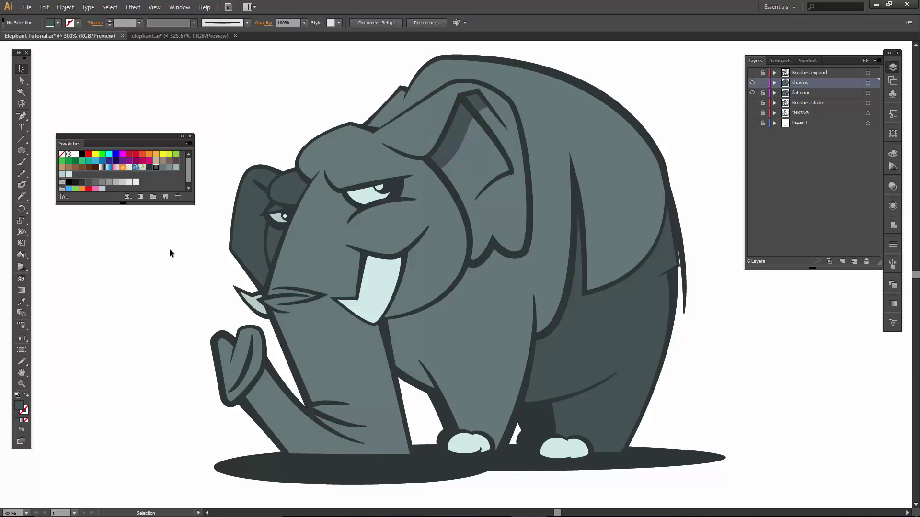
Knife-cut the body in an arc under the head and up along the trunk edge.
click(447, 312)
click(25, 195)
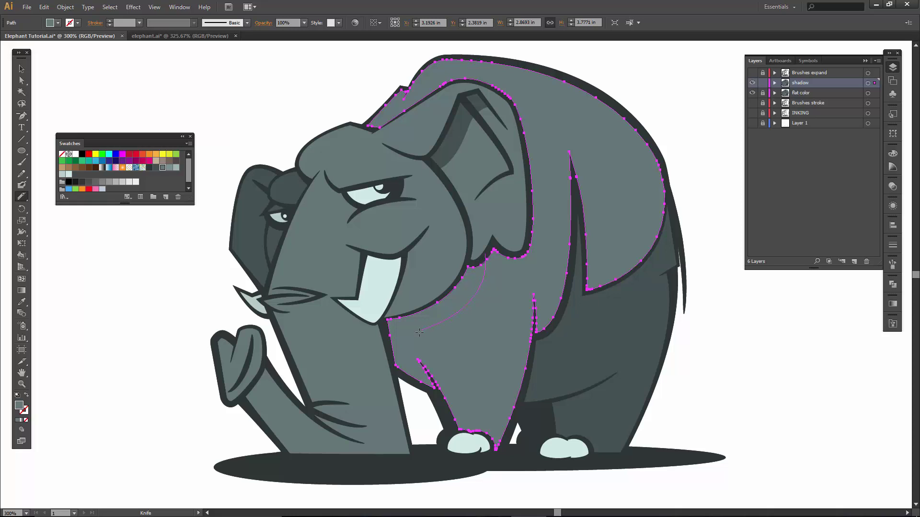
drag(377, 342, 379, 343)
drag(456, 277, 499, 278)
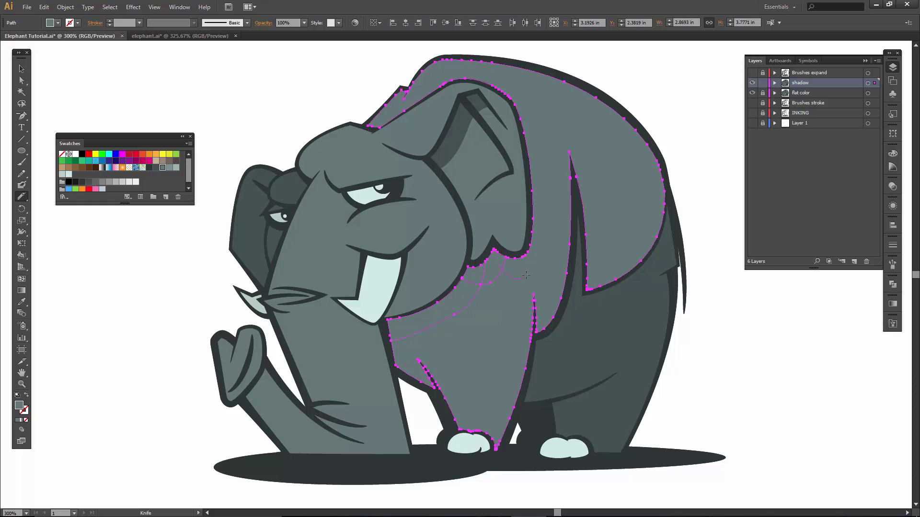
drag(538, 246, 537, 218)
drag(531, 175, 526, 156)
Fill the three cut pieces below the head with darker grey.
key(v)
click(291, 90)
click(429, 324)
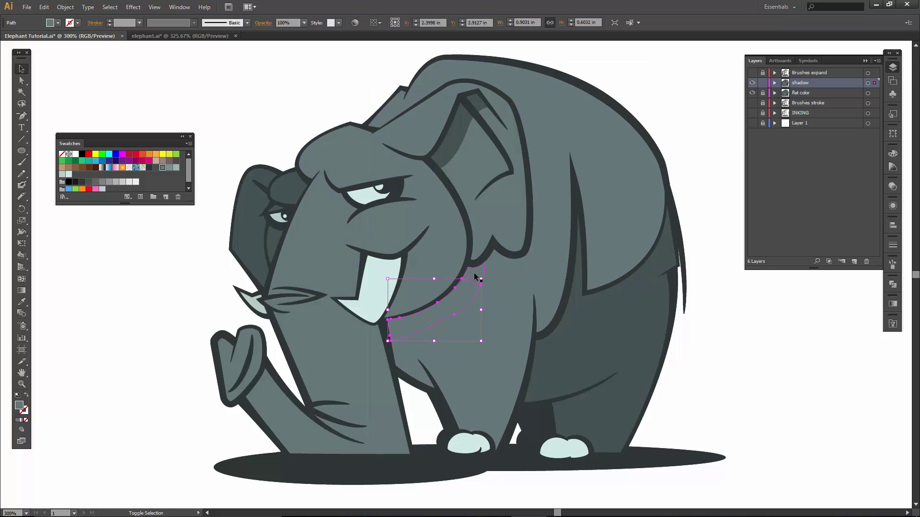
shift+click(490, 269)
shift+click(510, 263)
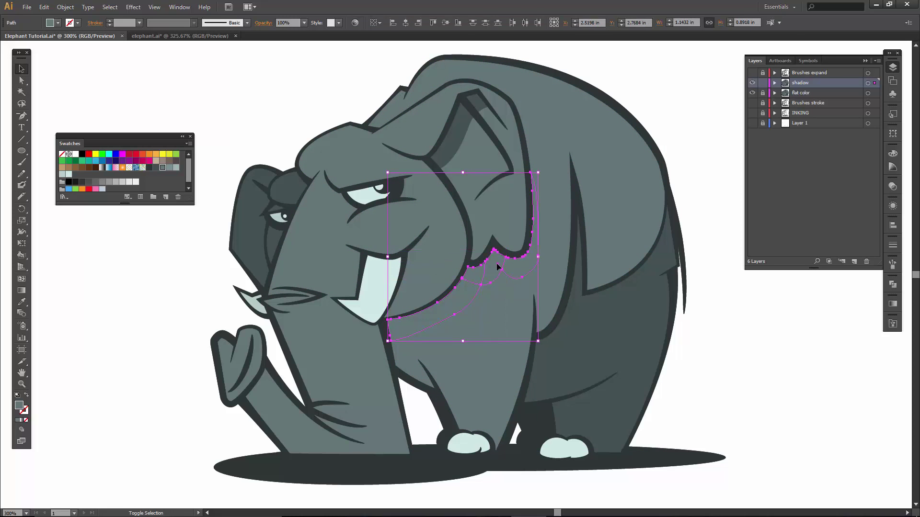
key(ctrl+8)
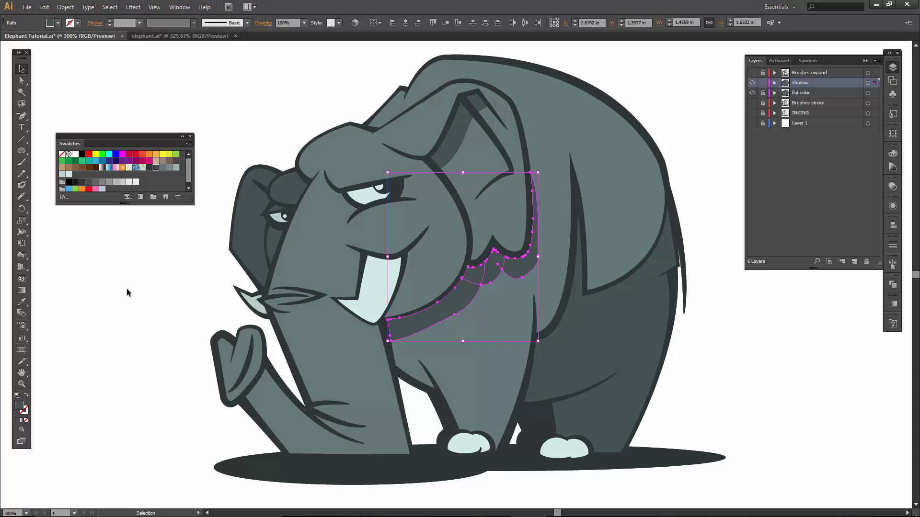
key(a)
click(455, 271)
key(v)
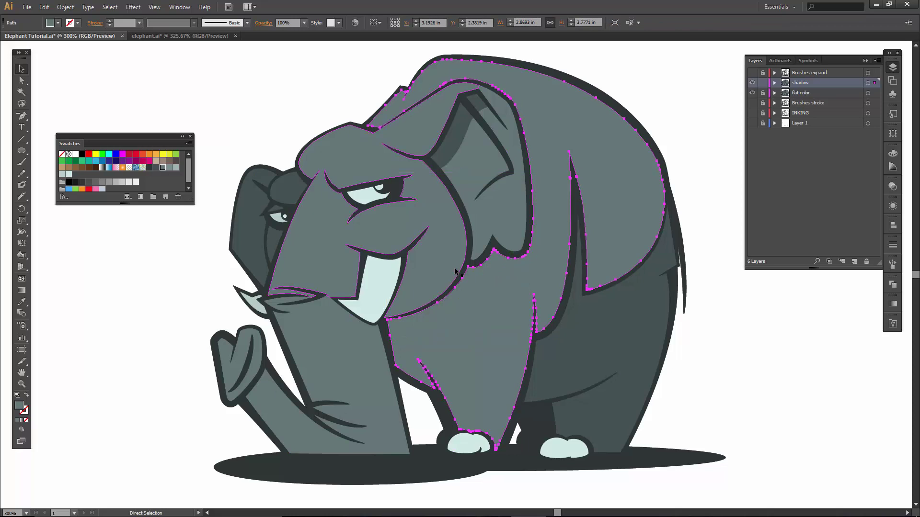
click(282, 124)
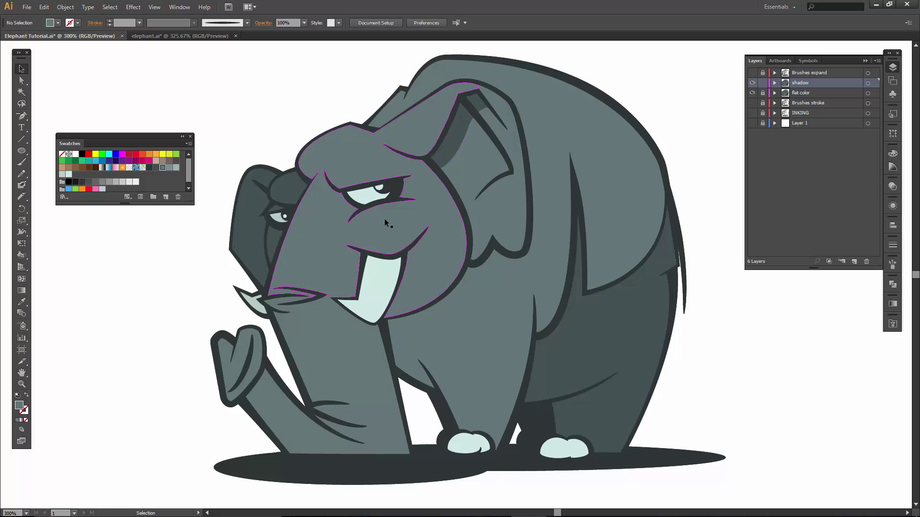
Zoom in on the head and draw a curved line across the forehead.
key(z)
drag(245, 99, 506, 332)
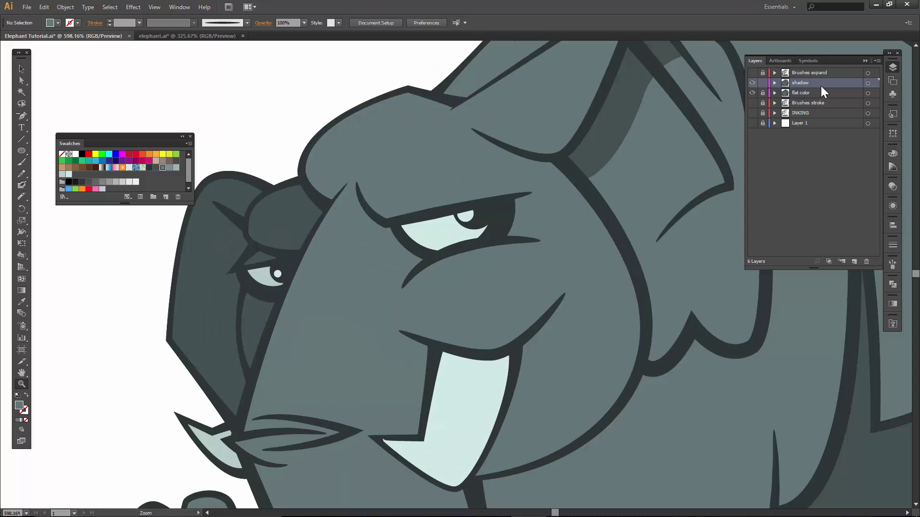
click(865, 61)
drag(290, 144, 284, 148)
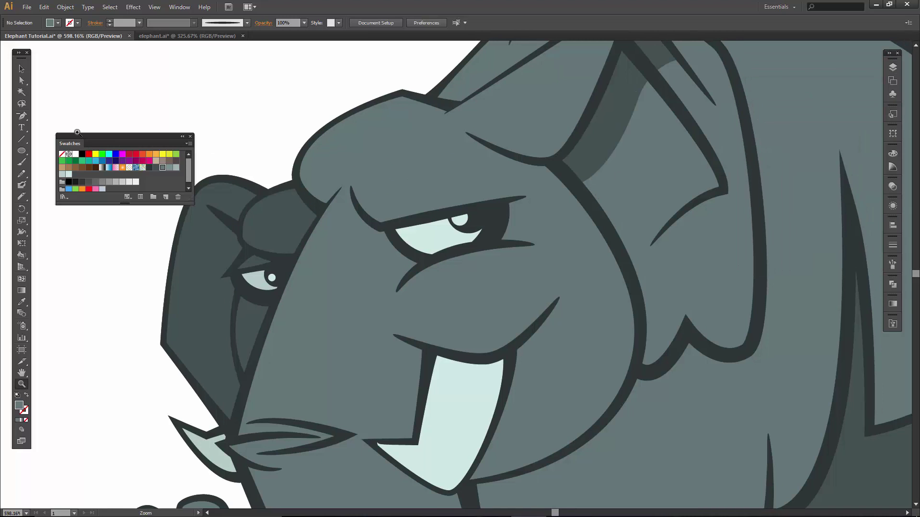
drag(67, 143, 890, 335)
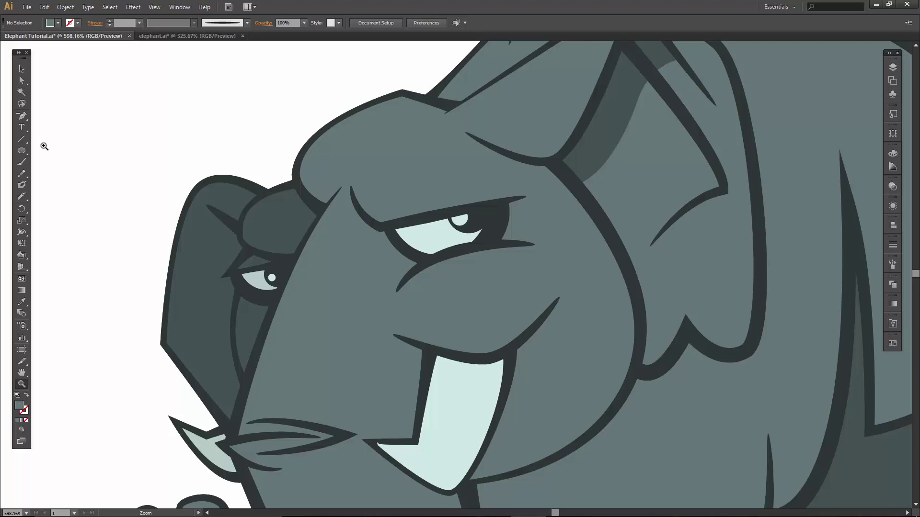
click(22, 139)
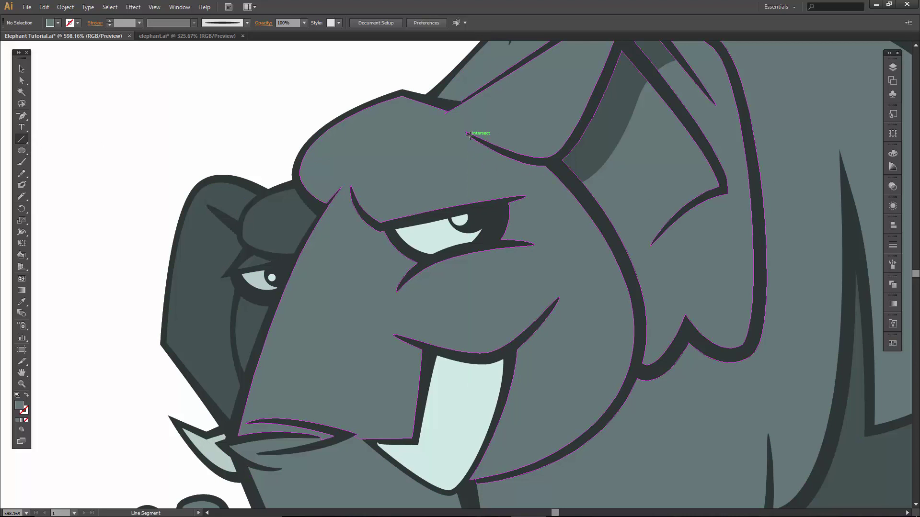
drag(468, 135, 572, 191)
key(shift+c)
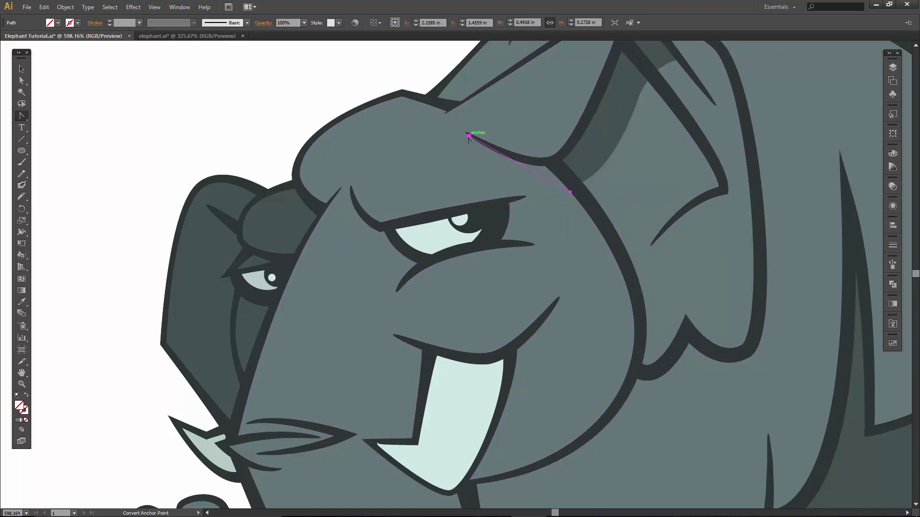
drag(468, 136, 436, 166)
drag(445, 209, 479, 201)
key(a)
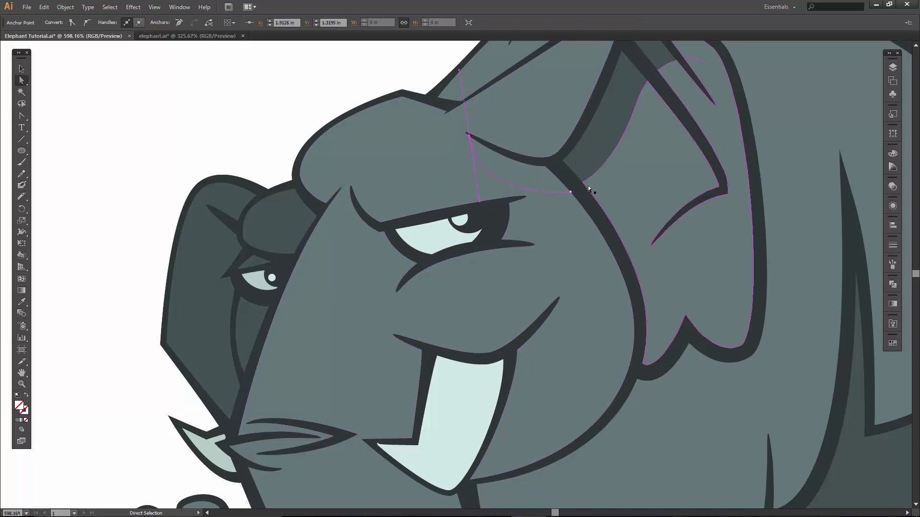
drag(573, 193, 571, 187)
drag(479, 203, 486, 195)
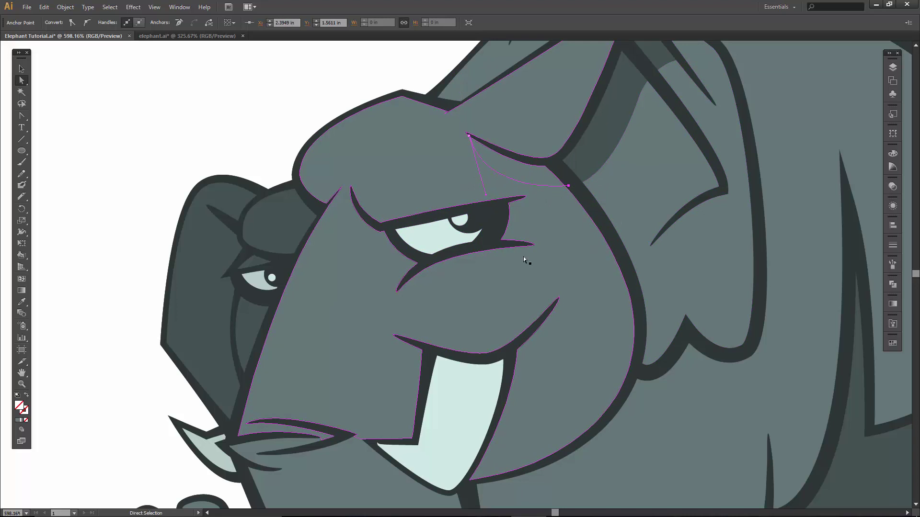
Draw a second line from the brow down to the big tusk and bow it outward.
click(22, 138)
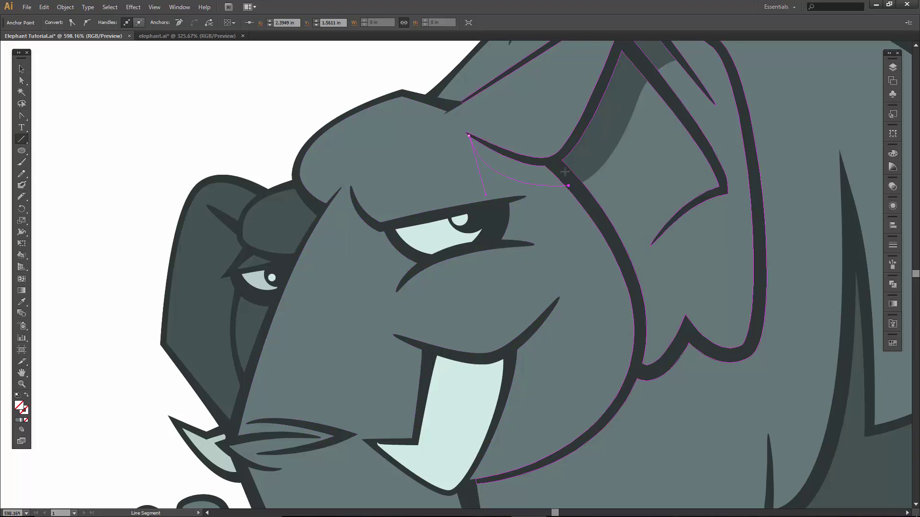
drag(519, 166, 485, 450)
key(shift+c)
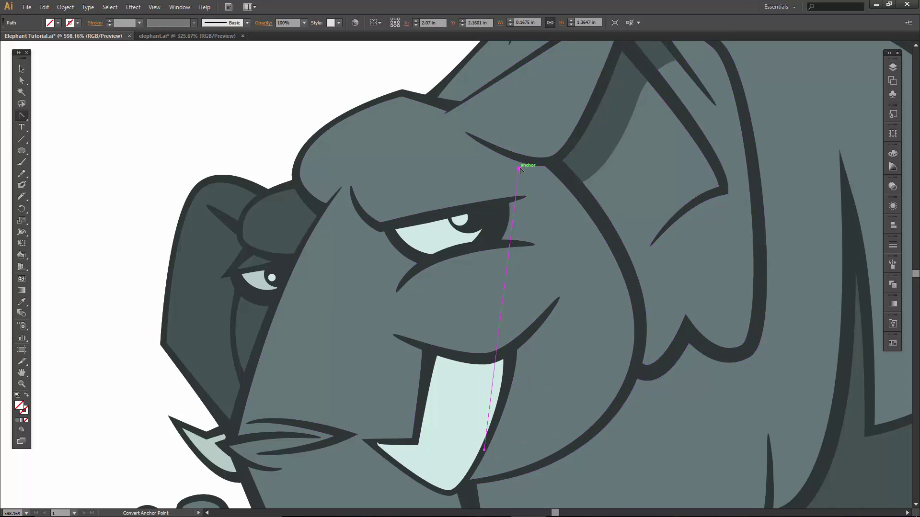
drag(519, 169, 705, 356)
key(a)
drag(518, 168, 507, 158)
drag(694, 345, 724, 372)
drag(484, 450, 491, 437)
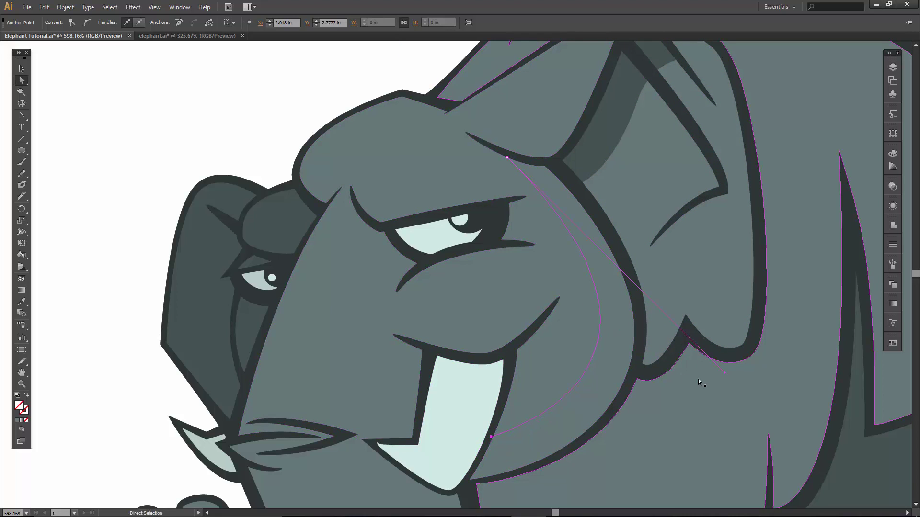
Divide the head shape along the forehead and cheek curves with Pathfinder.
click(724, 375)
key(v)
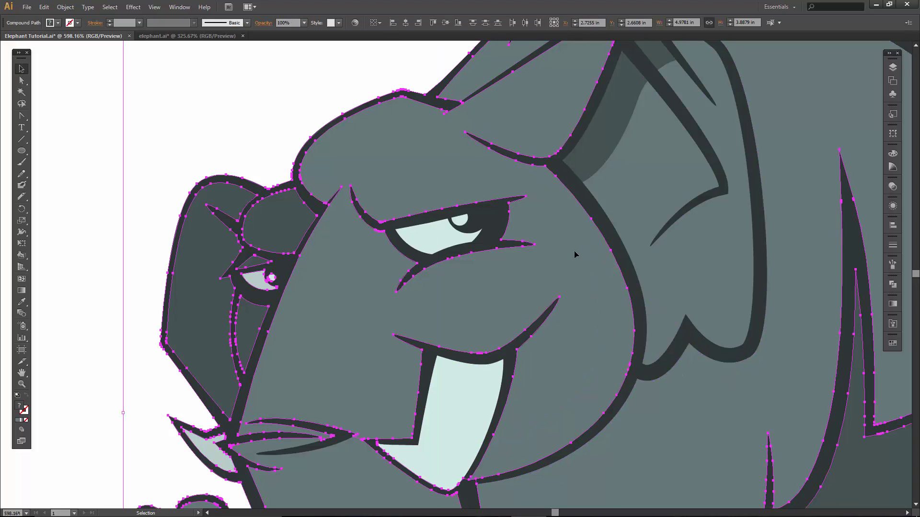
click(581, 249)
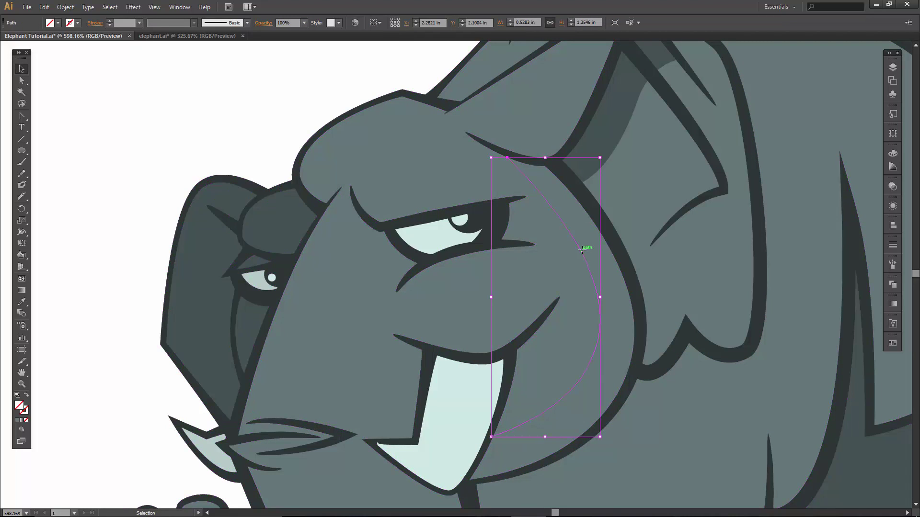
shift+click(510, 179)
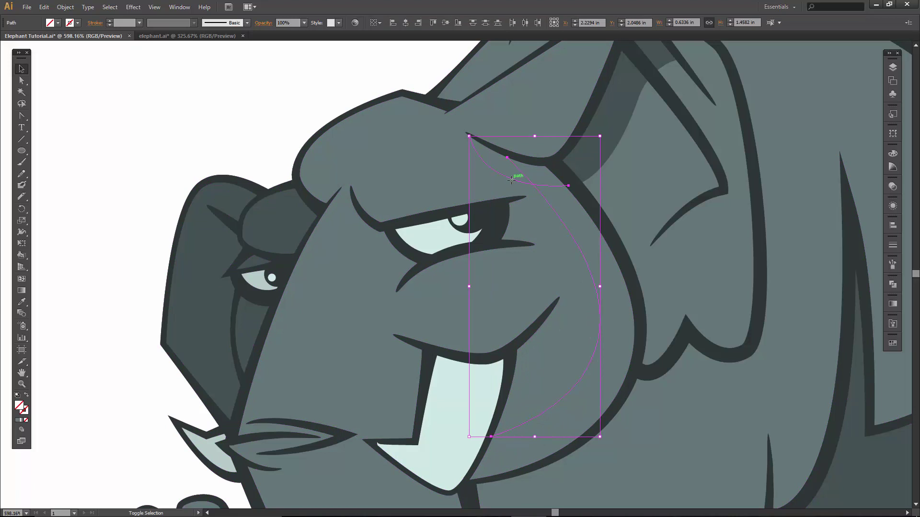
shift+click(433, 180)
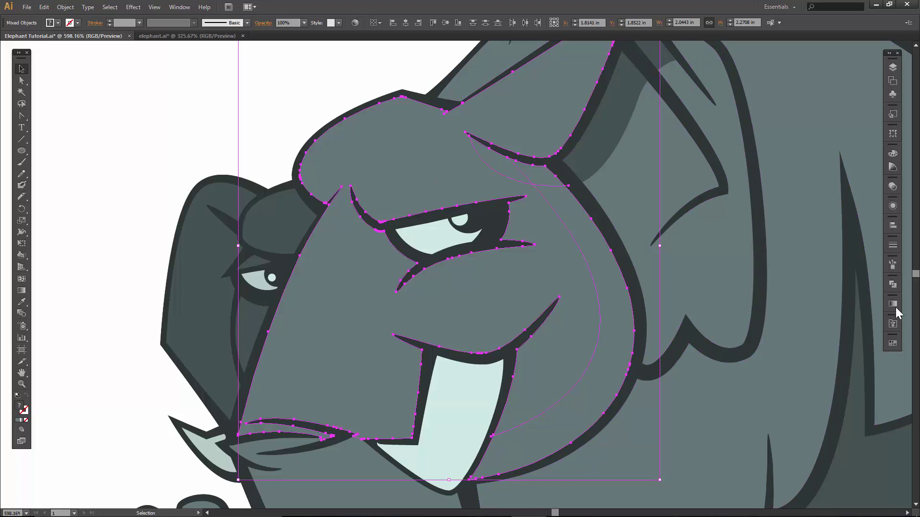
click(892, 285)
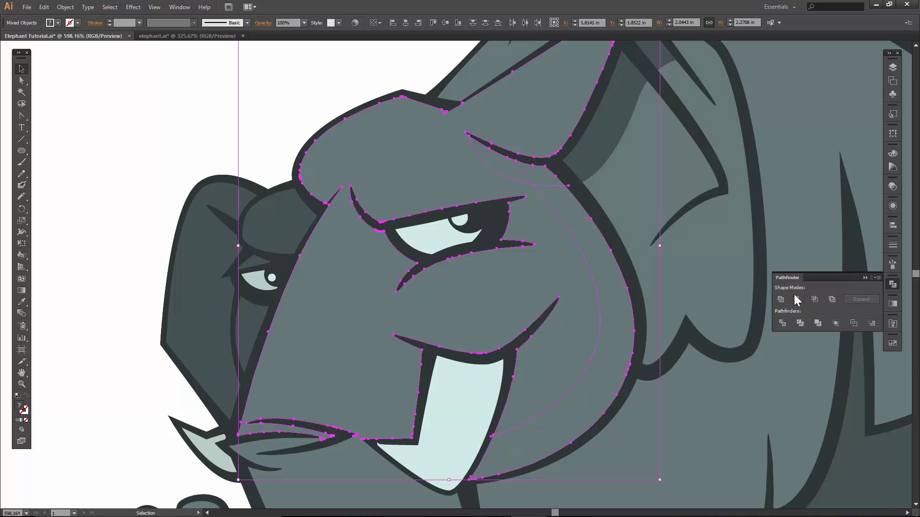
click(781, 321)
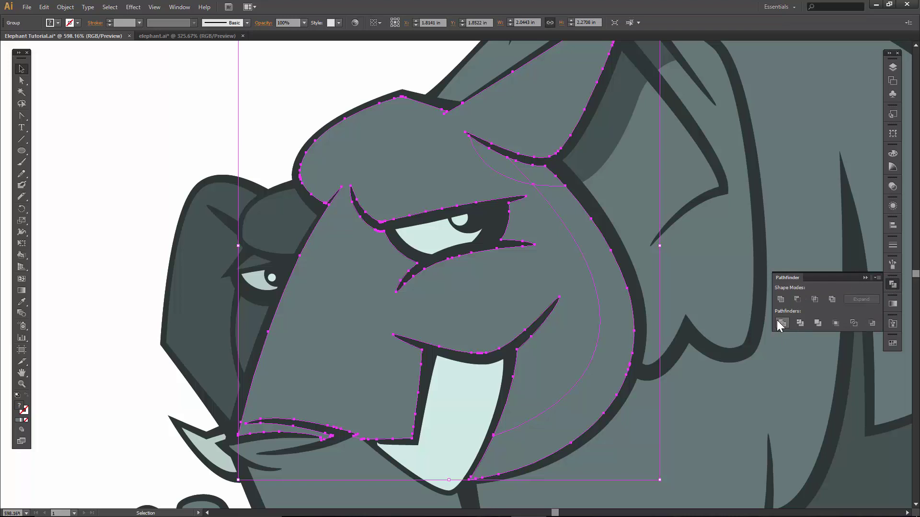
Ungroup the pieces, fill the brow and cheek pieces dark grey, and unite them.
click(334, 97)
click(435, 151)
right_click(431, 158)
click(479, 232)
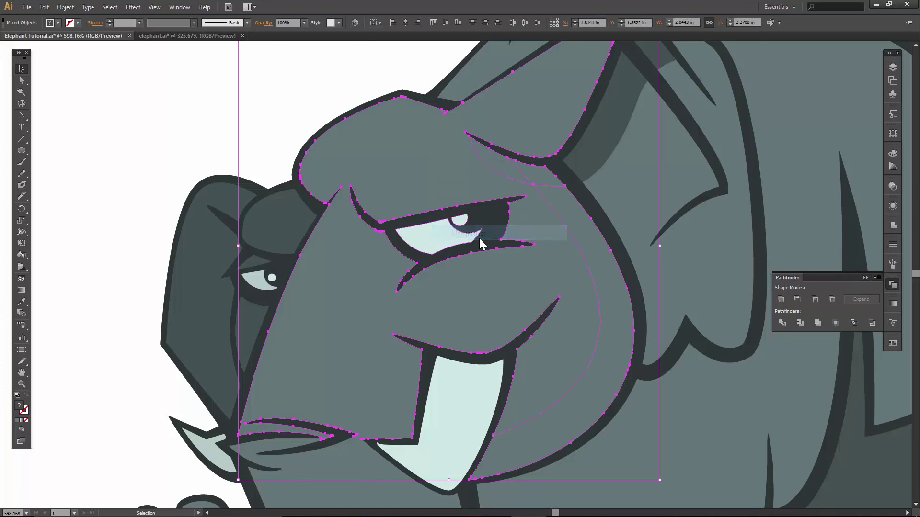
click(332, 83)
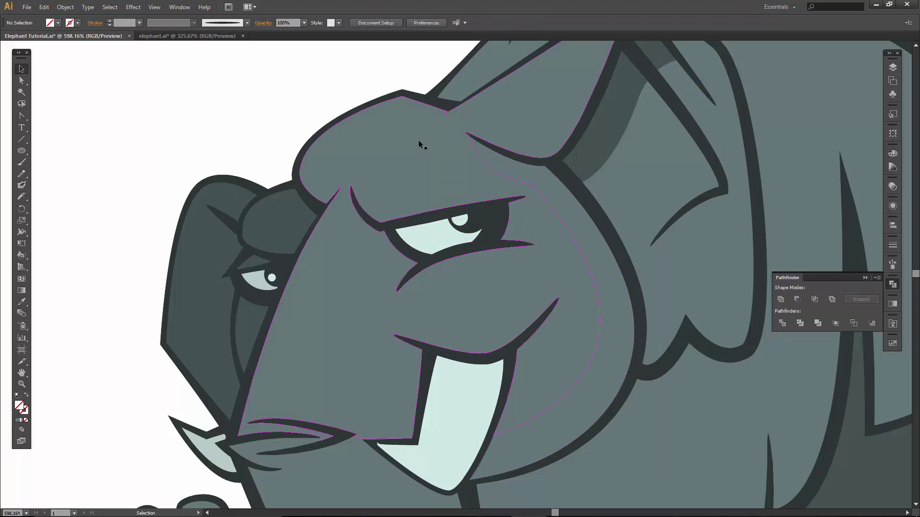
click(512, 170)
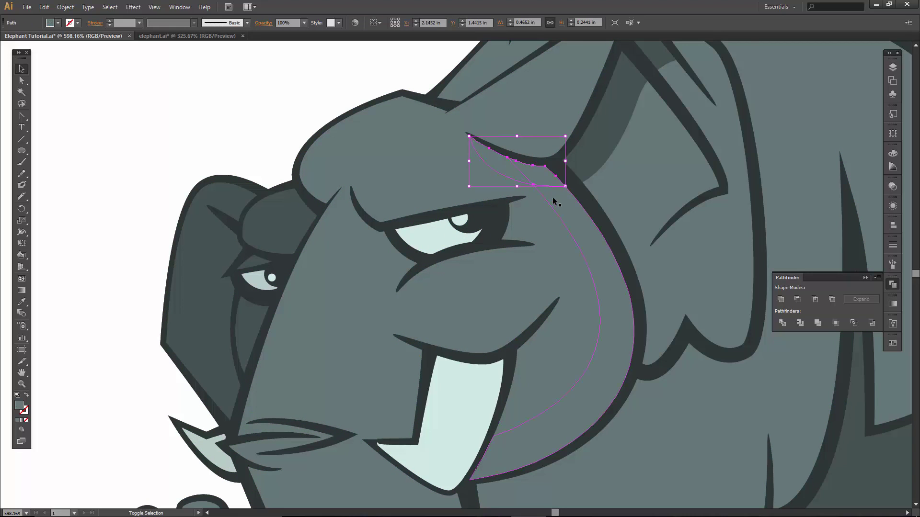
shift+click(553, 198)
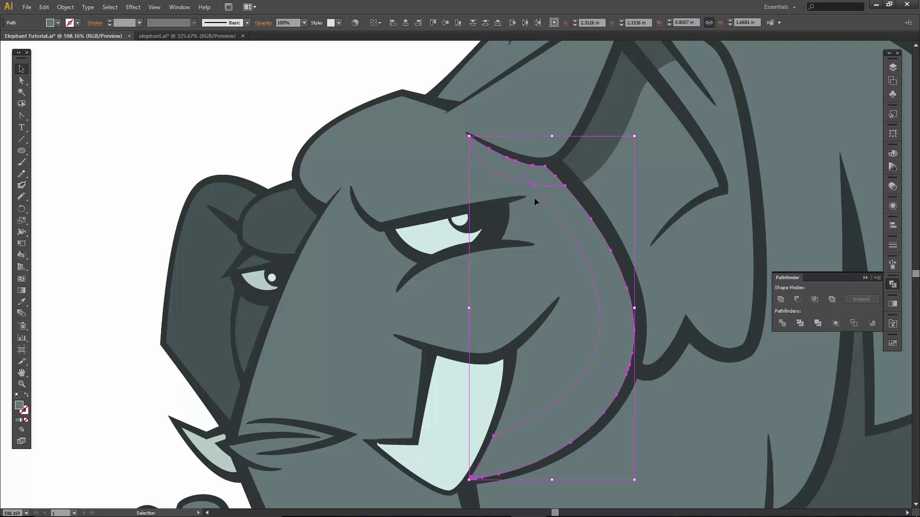
click(70, 27)
click(60, 59)
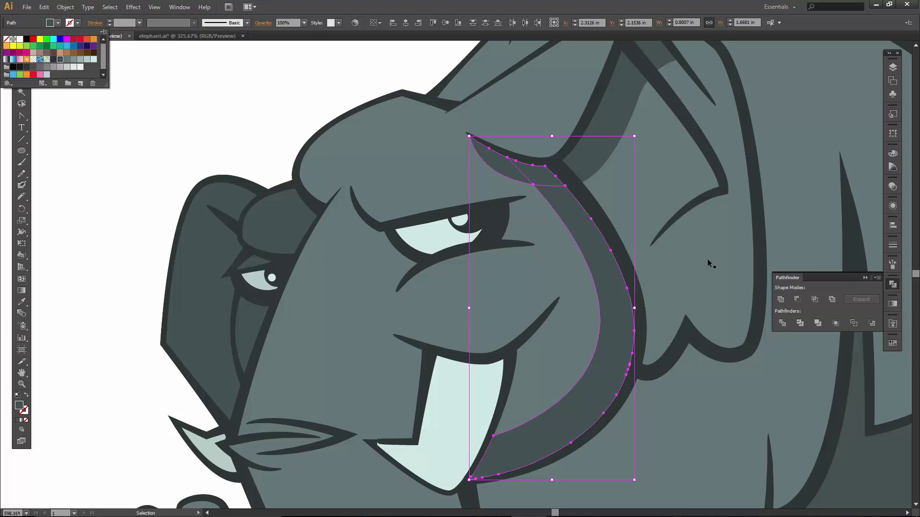
click(780, 301)
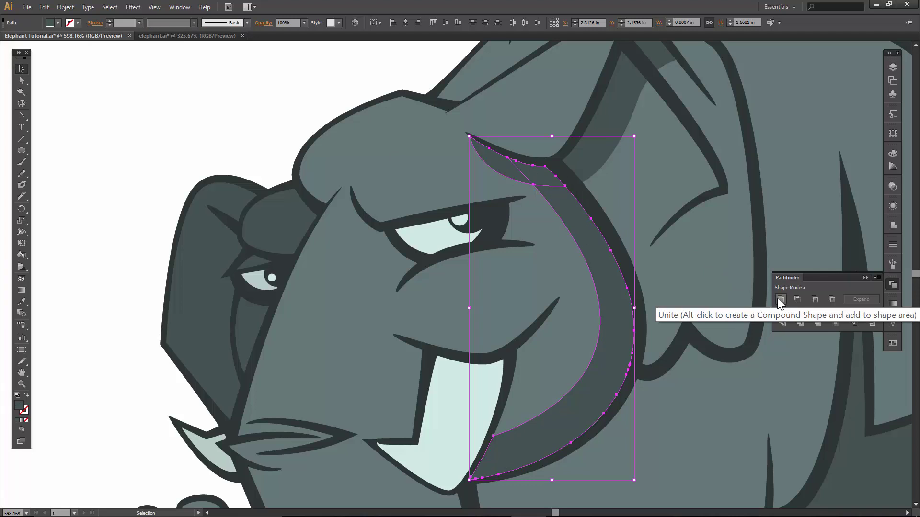
click(779, 301)
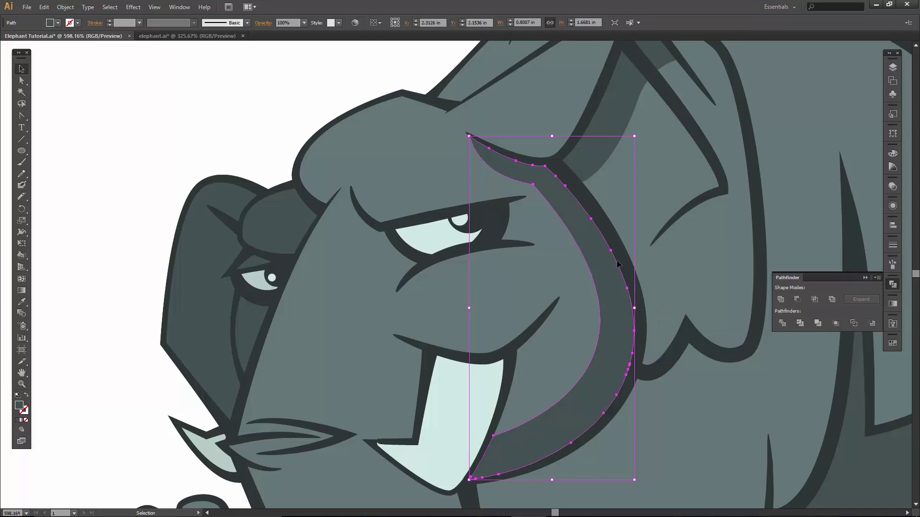
click(241, 104)
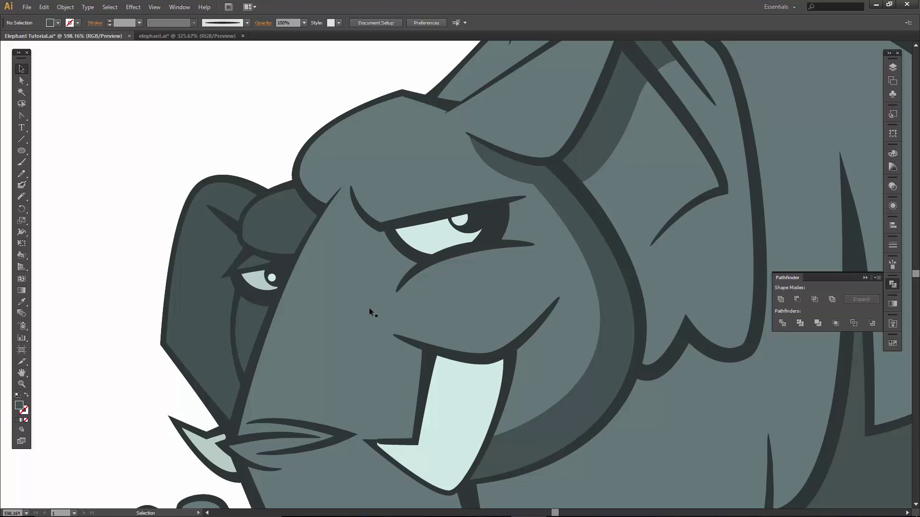
Knife-cut the top of the tusk and fill that top piece grey.
click(445, 391)
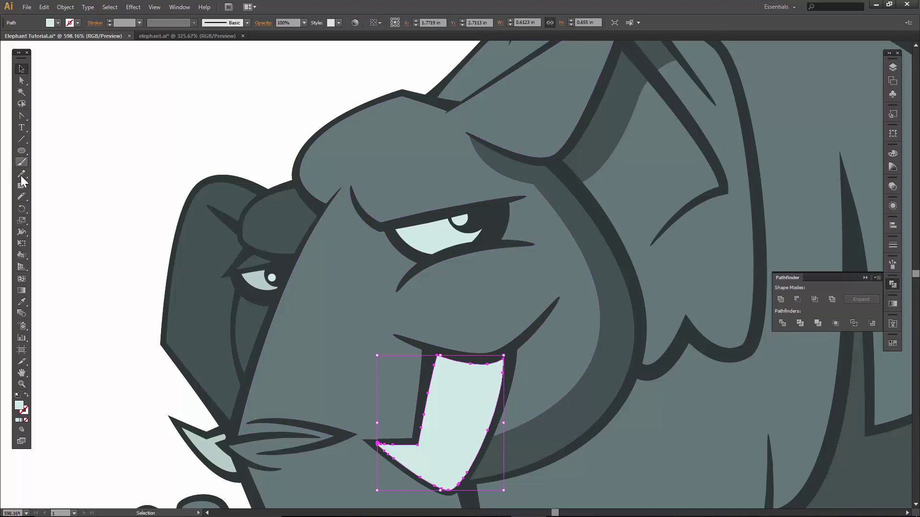
click(22, 195)
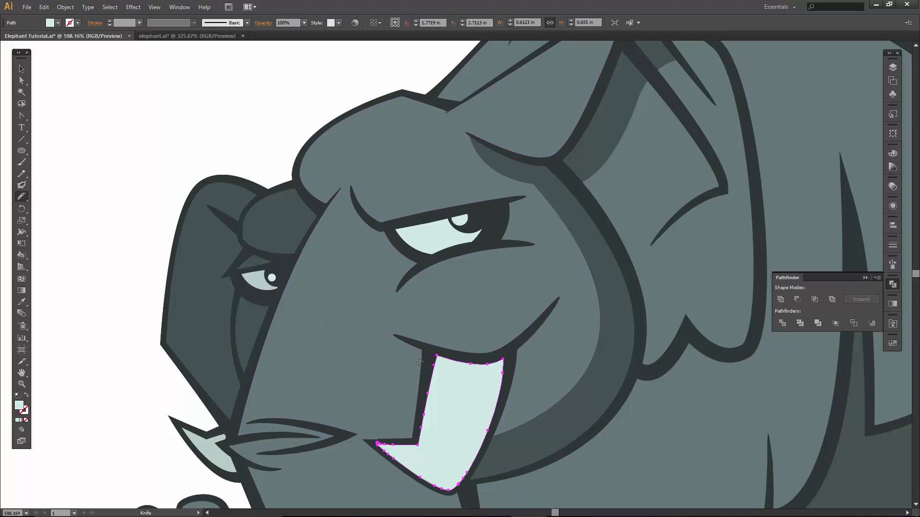
drag(454, 381, 507, 380)
key(v)
key(v)
click(527, 370)
click(486, 382)
click(59, 24)
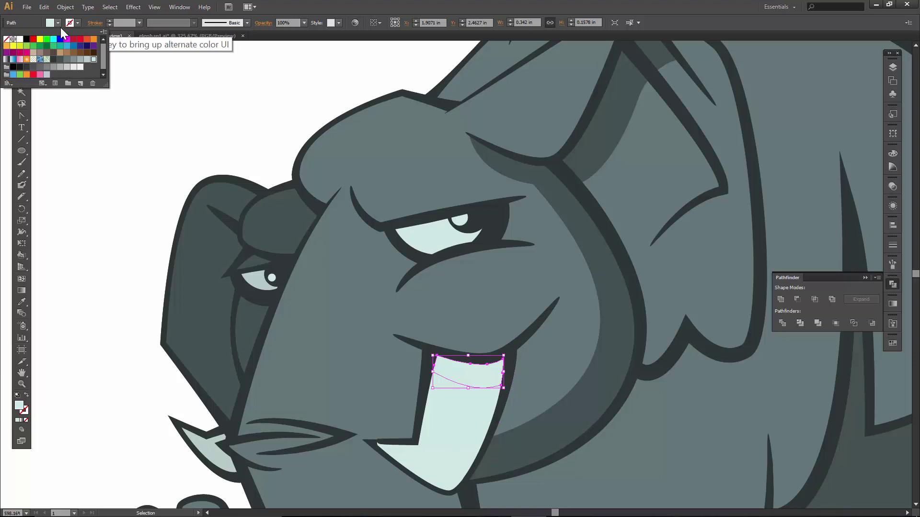
click(87, 59)
click(115, 141)
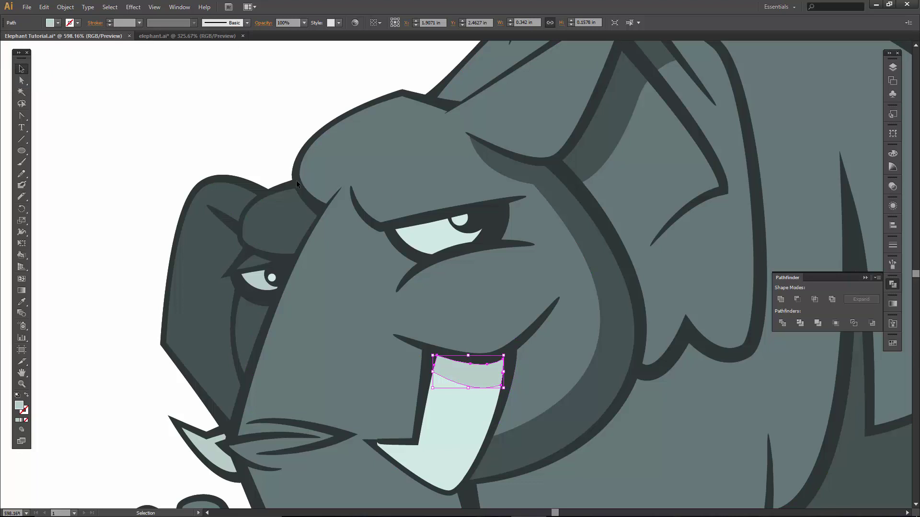
Divide the eye white along a line, ungroup, and fill the upper piece grey.
click(452, 236)
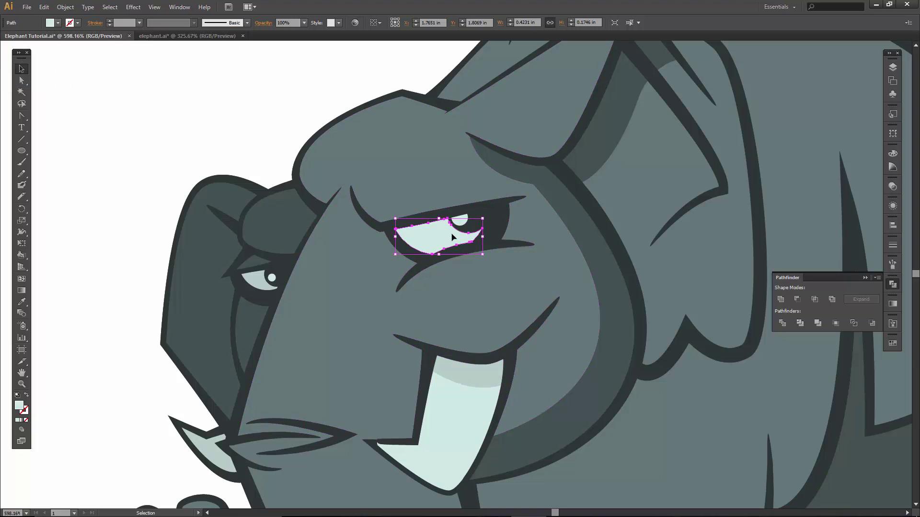
click(22, 139)
drag(392, 236, 501, 215)
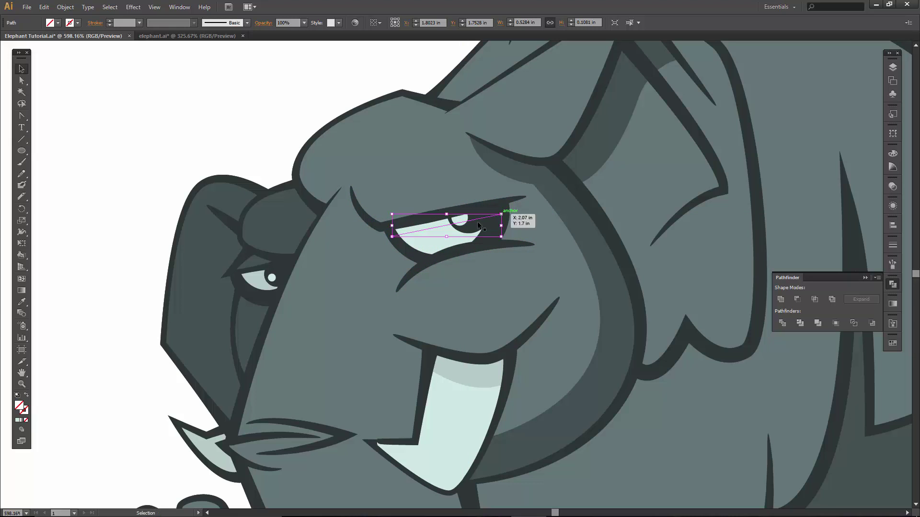
ctrl+shift+click(438, 246)
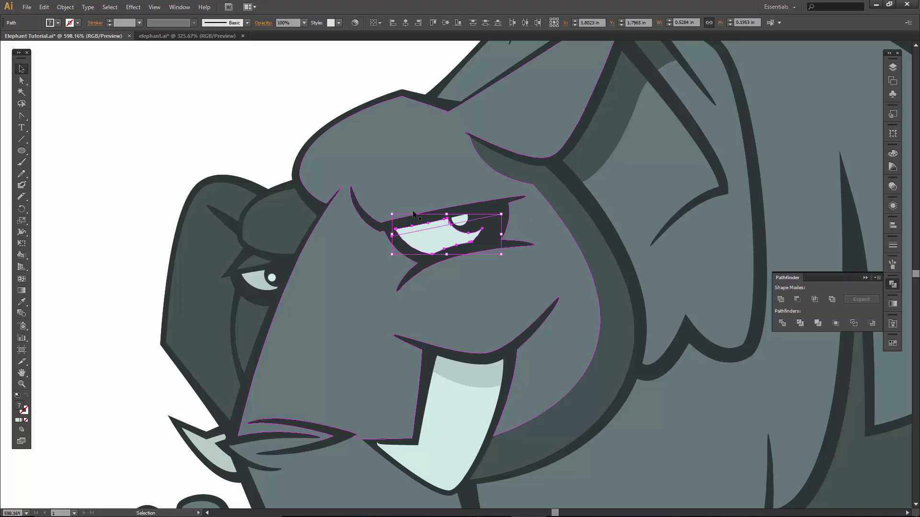
click(782, 323)
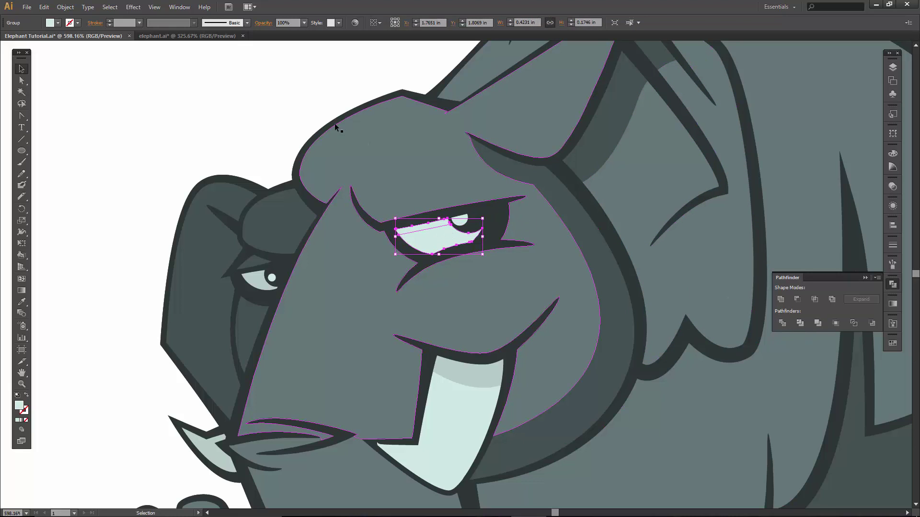
right_click(420, 232)
click(464, 300)
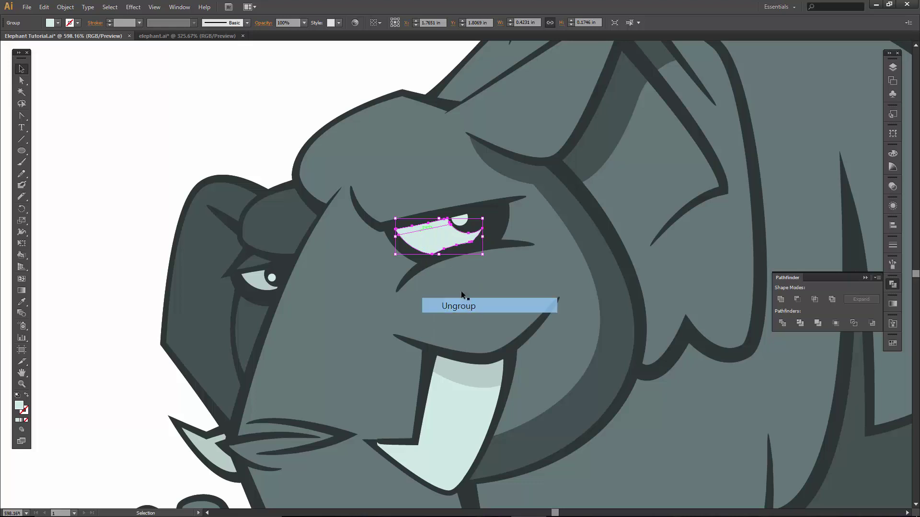
click(414, 192)
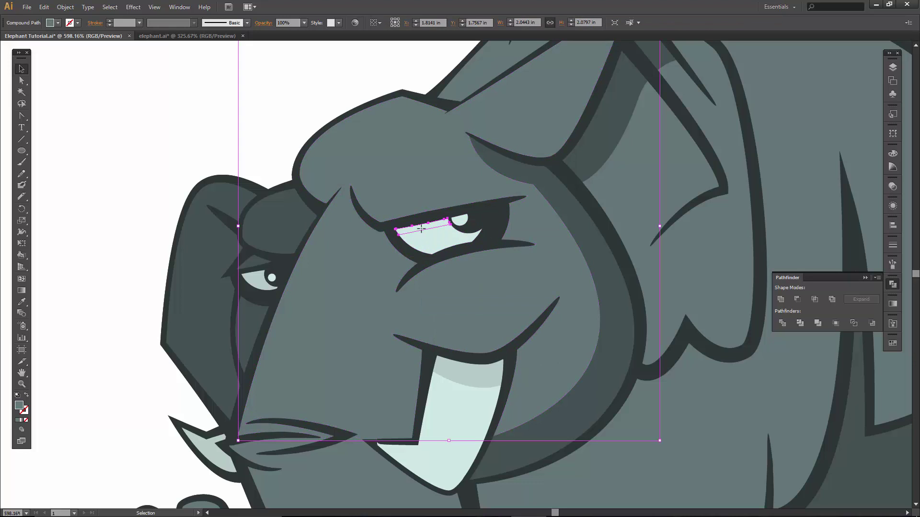
click(422, 229)
click(54, 23)
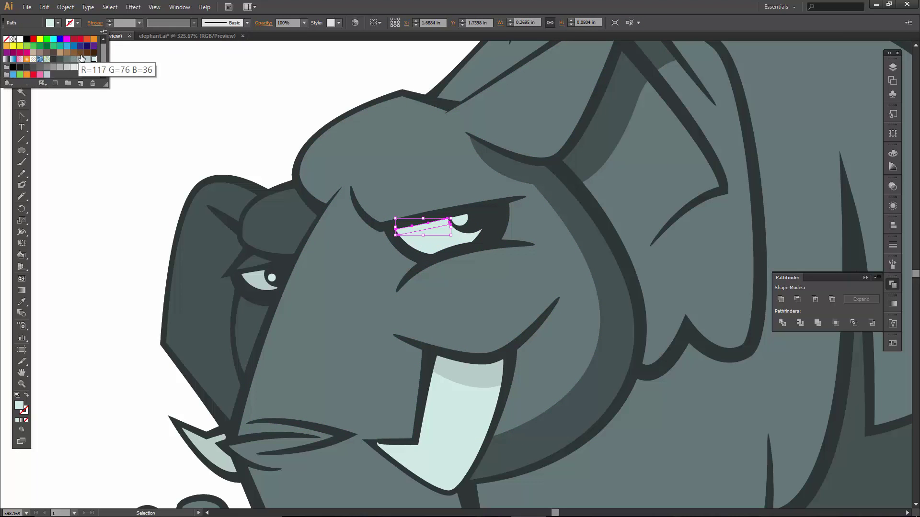
click(86, 60)
click(207, 100)
click(207, 100)
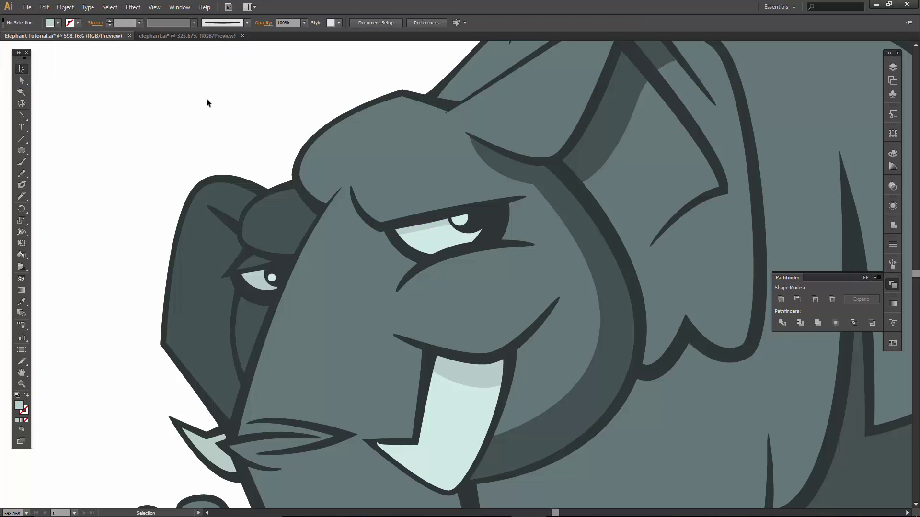
Pan toward the trunk, then zoom out with Ctrl+0 to see the whole elephant and select its body.
drag(546, 292, 509, 206)
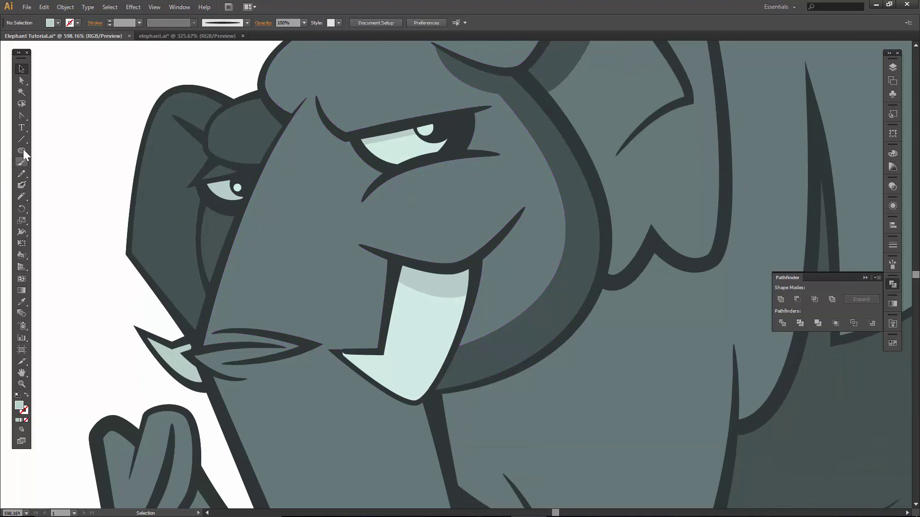
key(p)
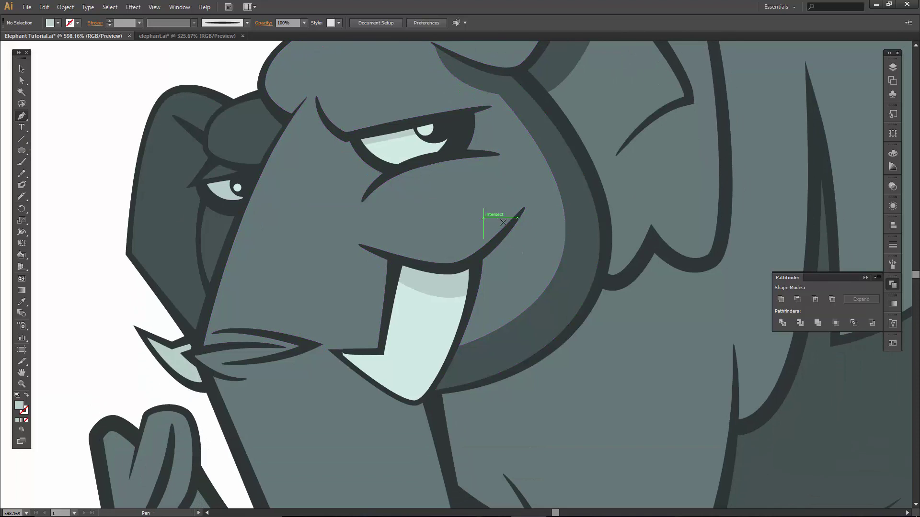
click(521, 211)
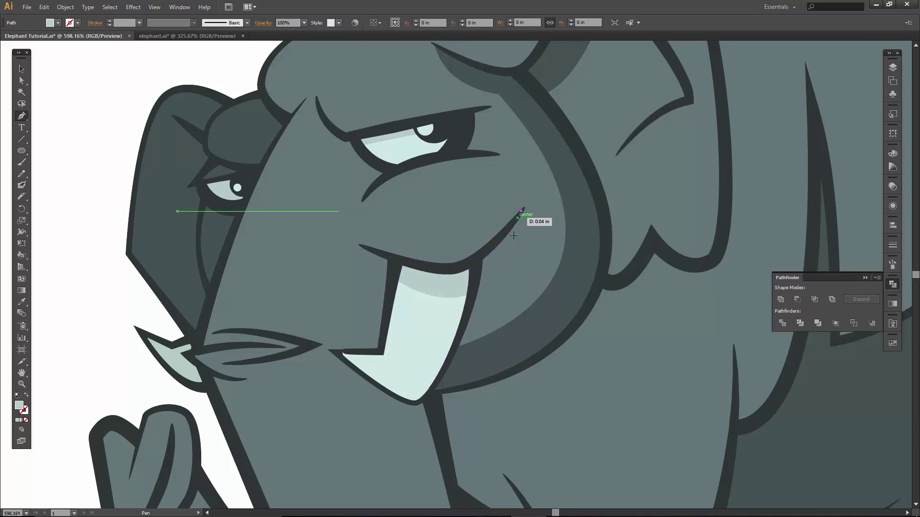
key(v)
click(494, 268)
key(ctrl+0)
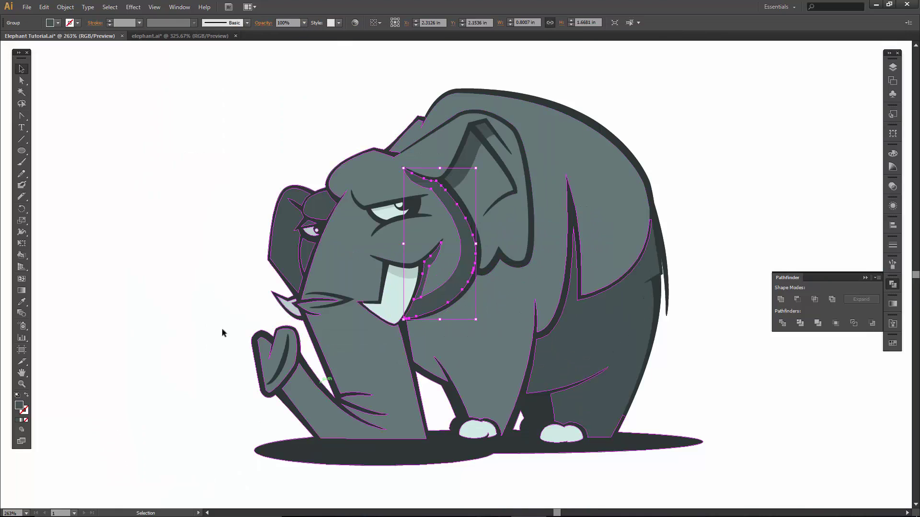
click(180, 209)
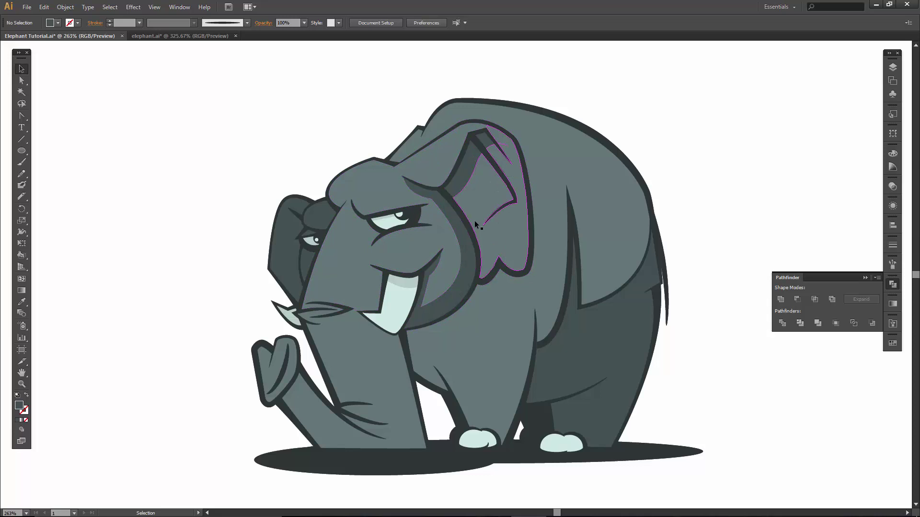
click(472, 349)
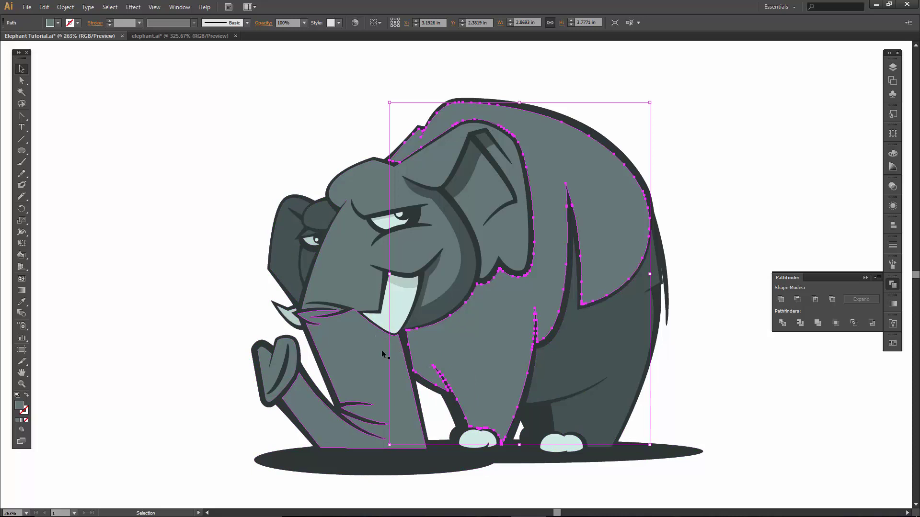
Pen-trace a shadow shape across the chest below the head and fill it darker grey.
click(213, 296)
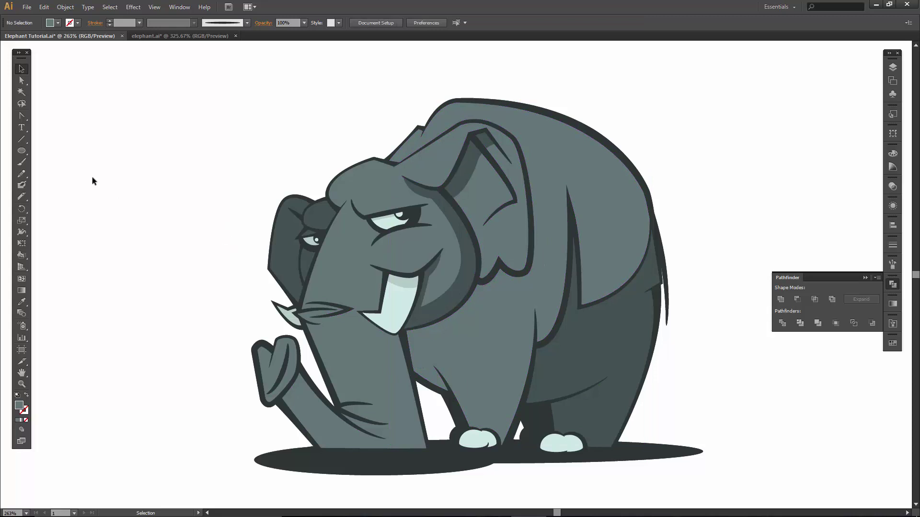
key(p)
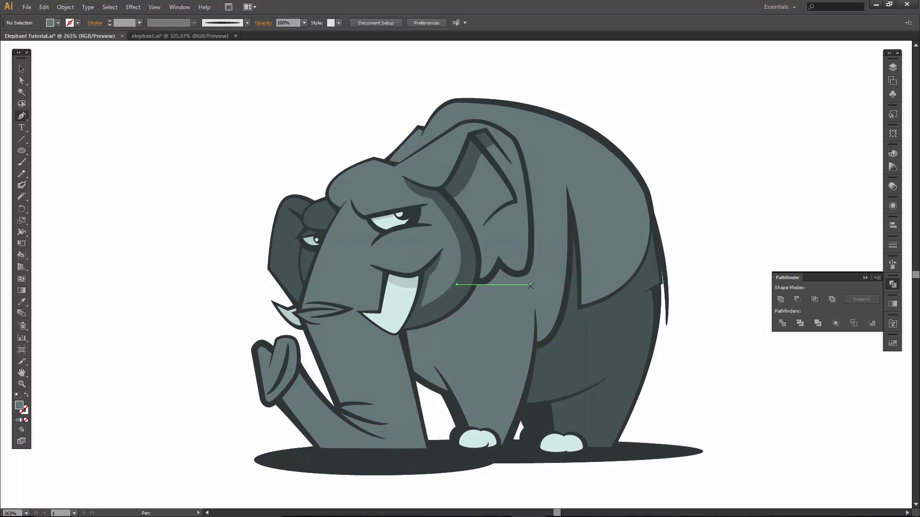
drag(525, 284, 519, 295)
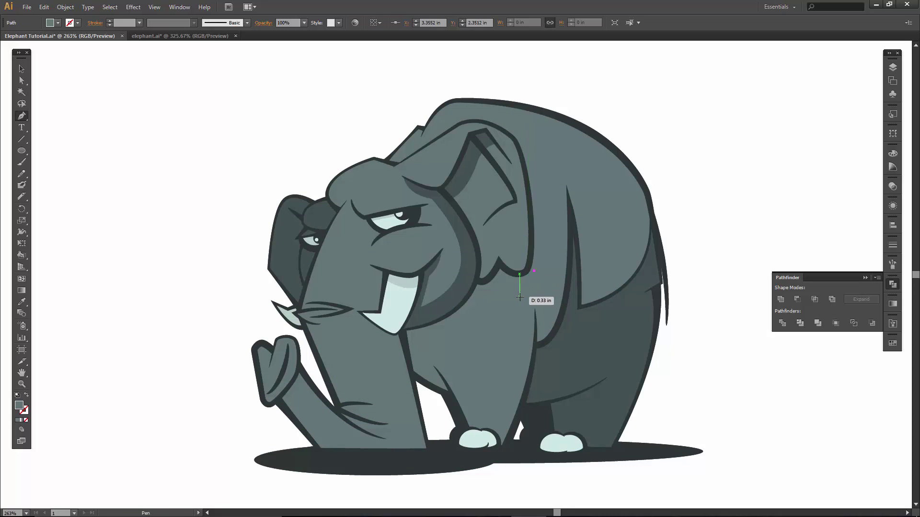
click(504, 288)
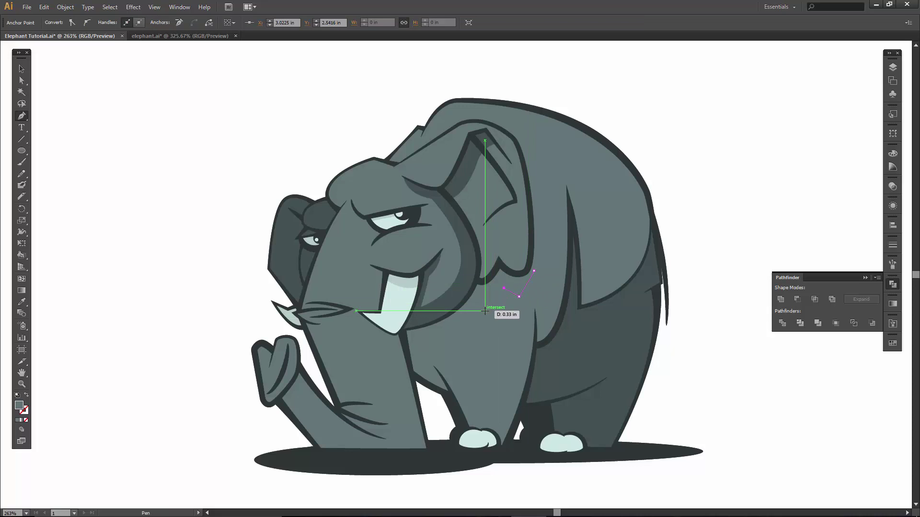
click(485, 311)
click(473, 311)
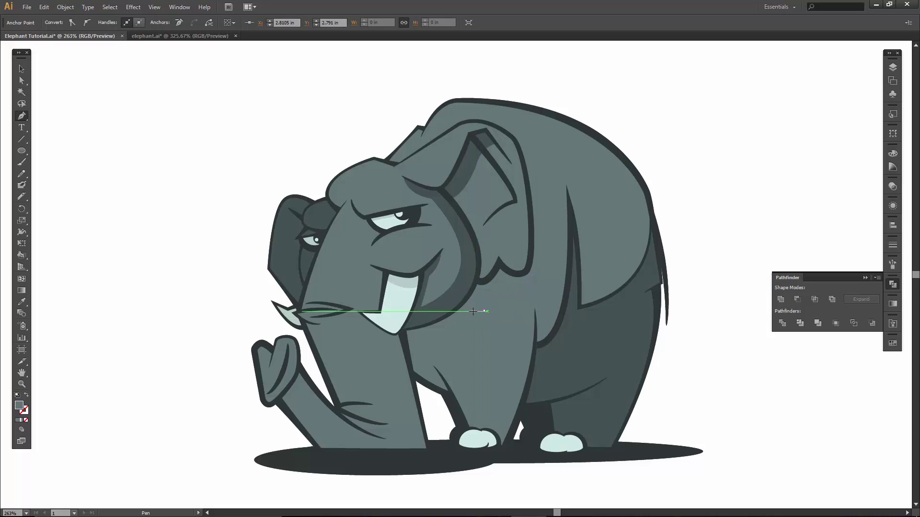
click(410, 364)
click(53, 23)
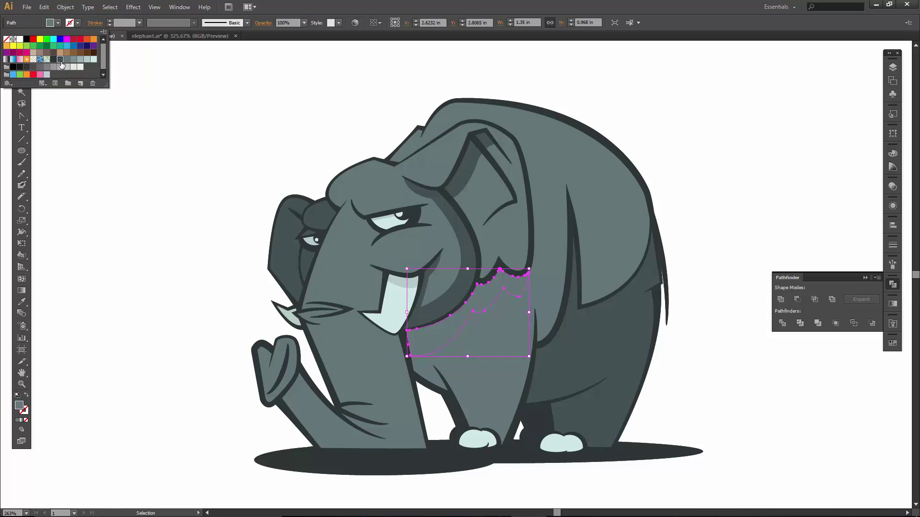
click(60, 59)
click(195, 294)
click(195, 295)
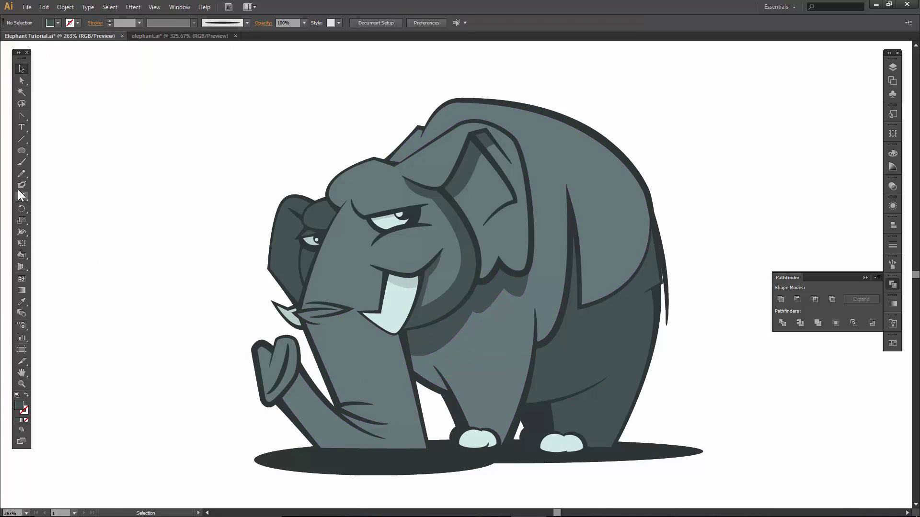
Draw a short cutting line beside the trunk and divide the body along it.
click(21, 139)
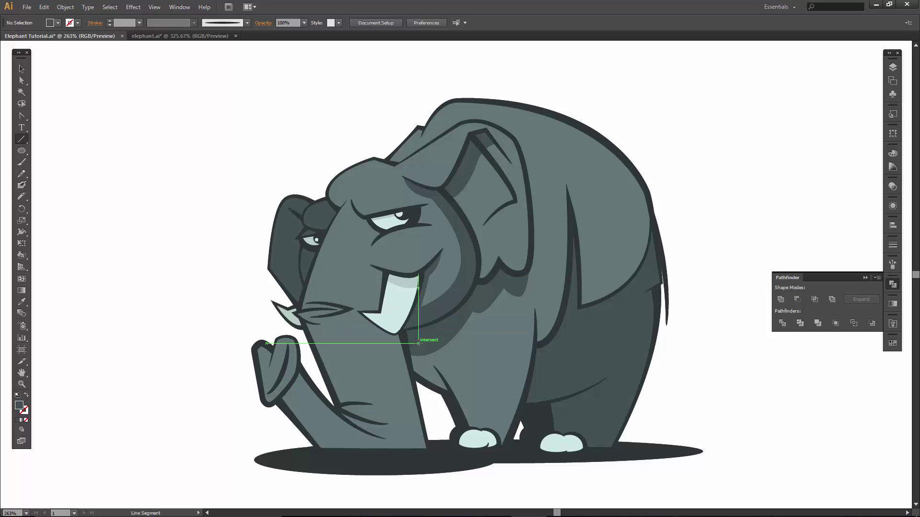
drag(418, 354, 431, 395)
key(v)
shift+click(442, 349)
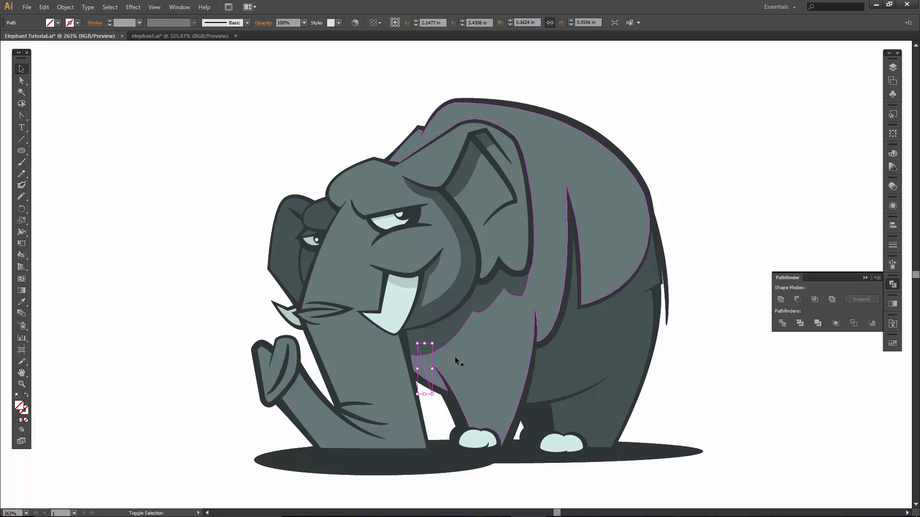
shift+click(455, 356)
click(782, 323)
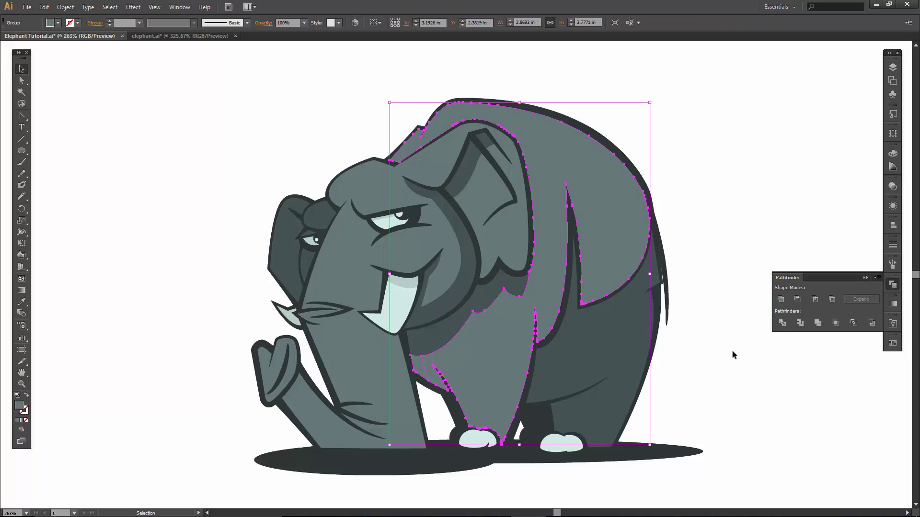
Ungroup the divided body and fill the small piece beside the trunk darker grey.
click(726, 356)
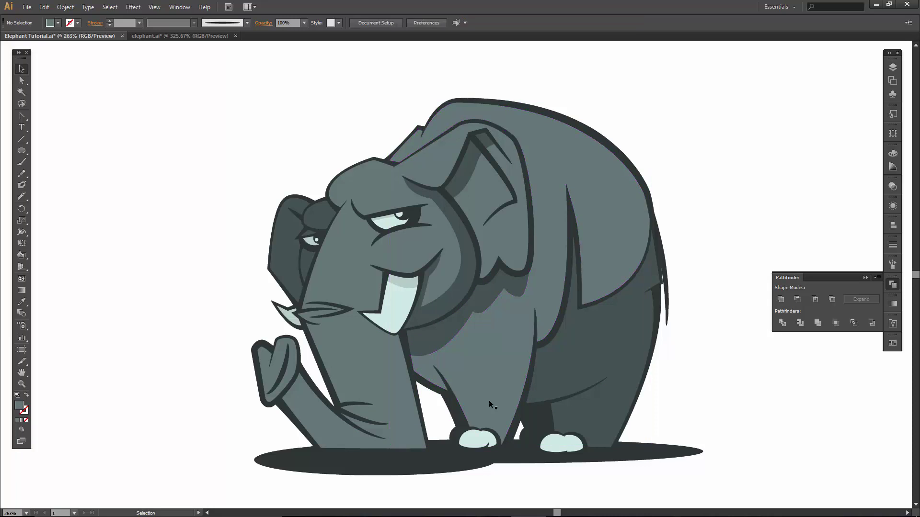
right_click(416, 367)
click(463, 443)
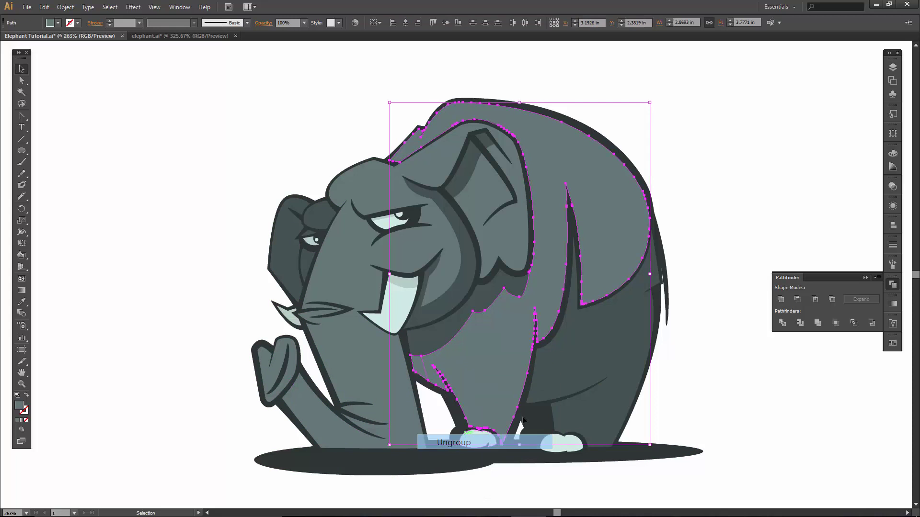
click(673, 405)
click(416, 367)
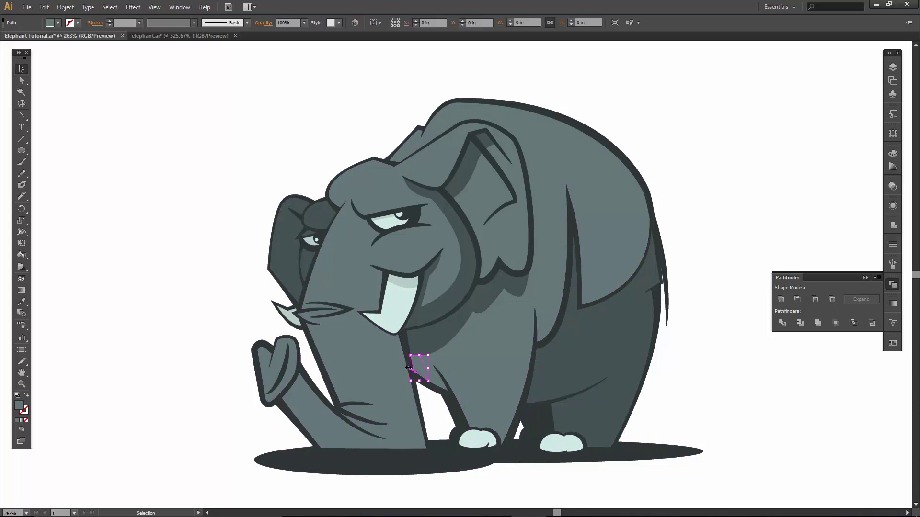
click(58, 23)
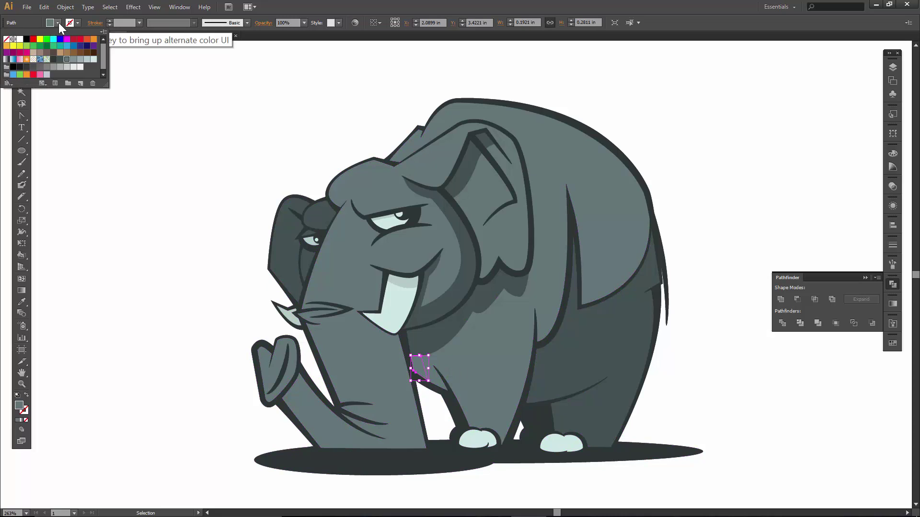
click(64, 68)
click(119, 234)
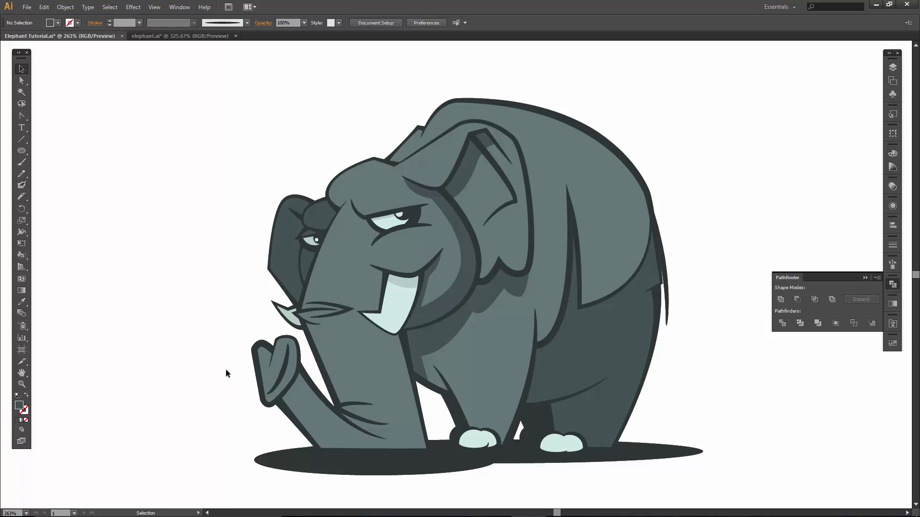
Zoom into the trunk and pen a shadow shape from the tusk corner to the trunk base.
key(z)
drag(191, 247, 484, 472)
drag(567, 317, 508, 313)
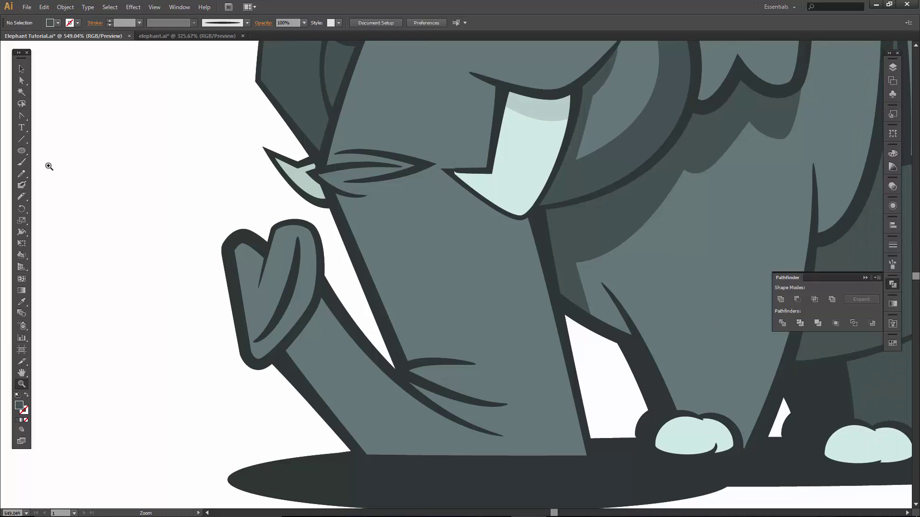
key(p)
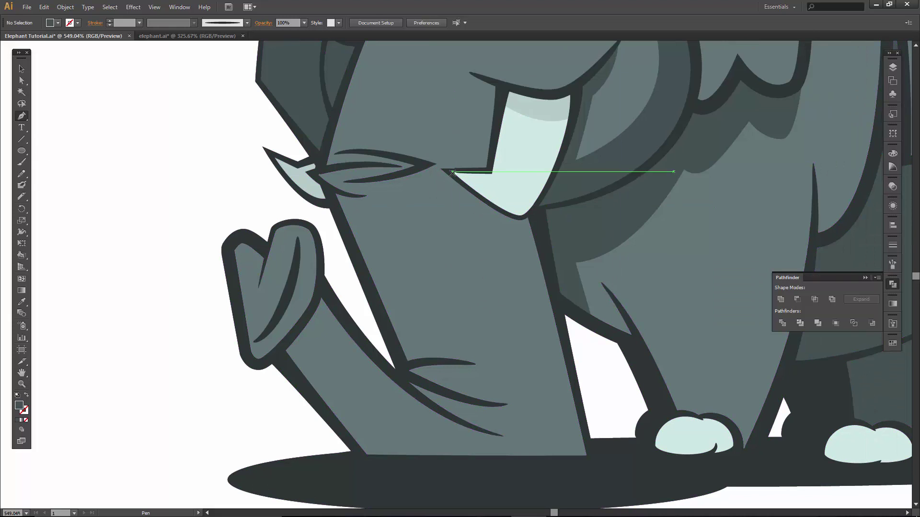
click(452, 171)
click(508, 243)
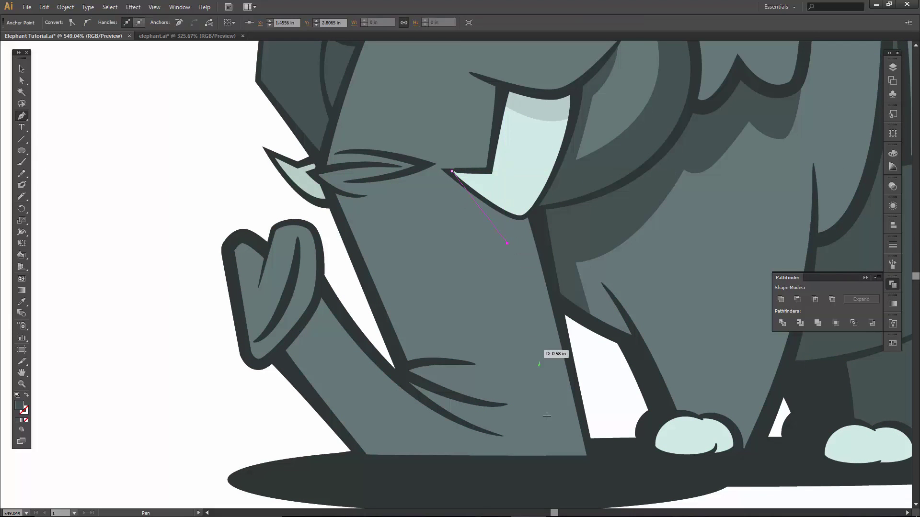
click(552, 448)
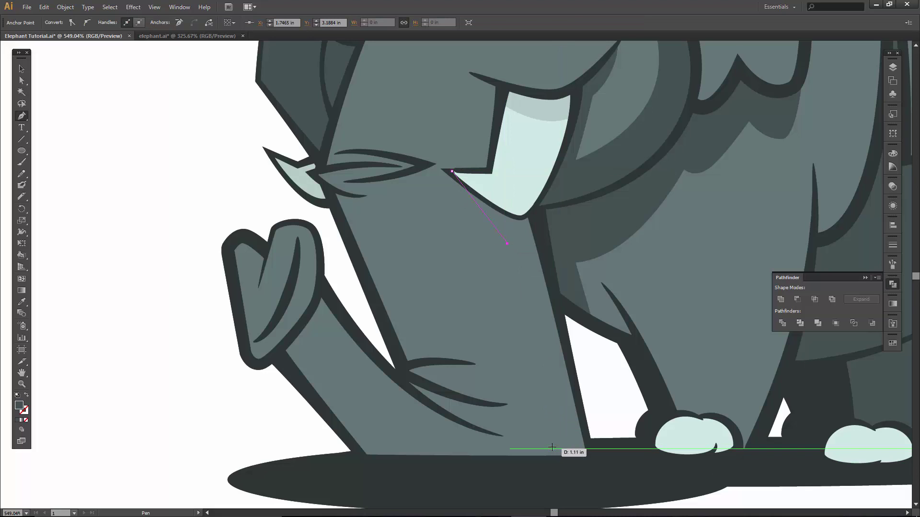
click(355, 446)
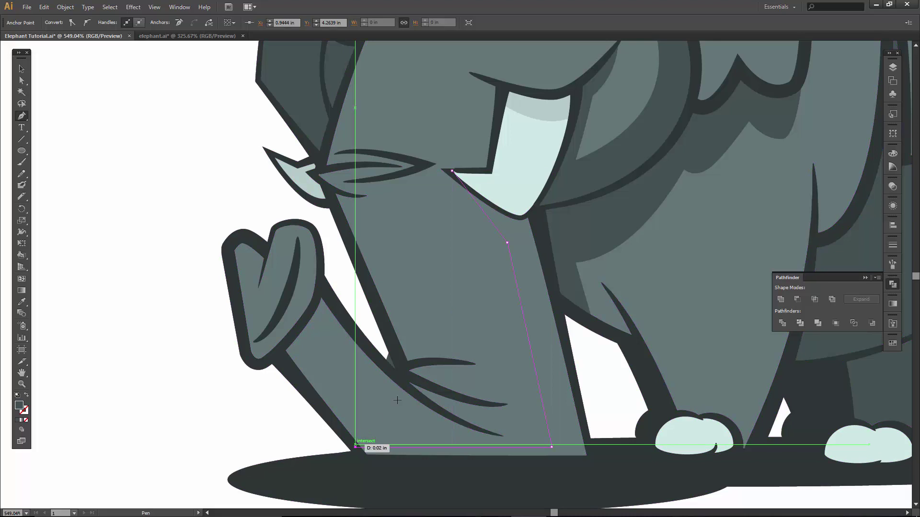
key(shift+c)
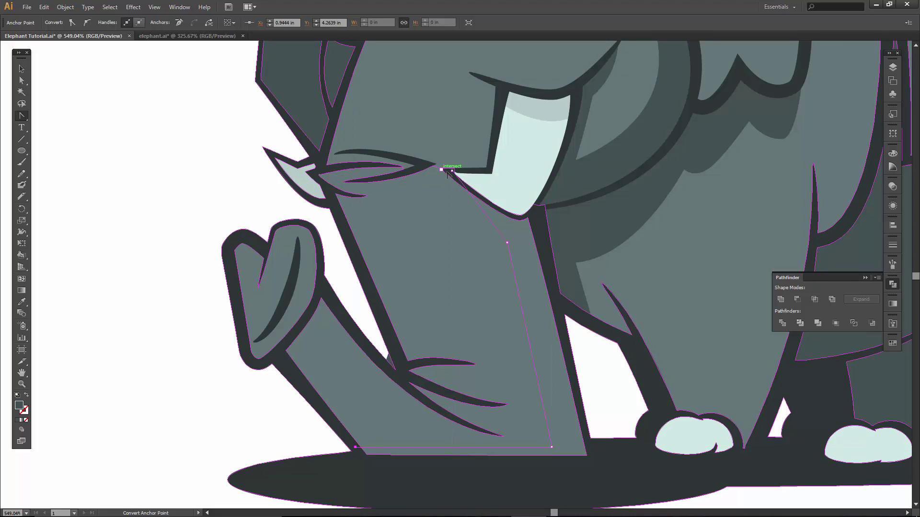
drag(447, 173, 459, 221)
Combine the shadow path with the trunk to form the dark side strip, then zoom out.
key(ctrl)
key(ctrl)
click(504, 242)
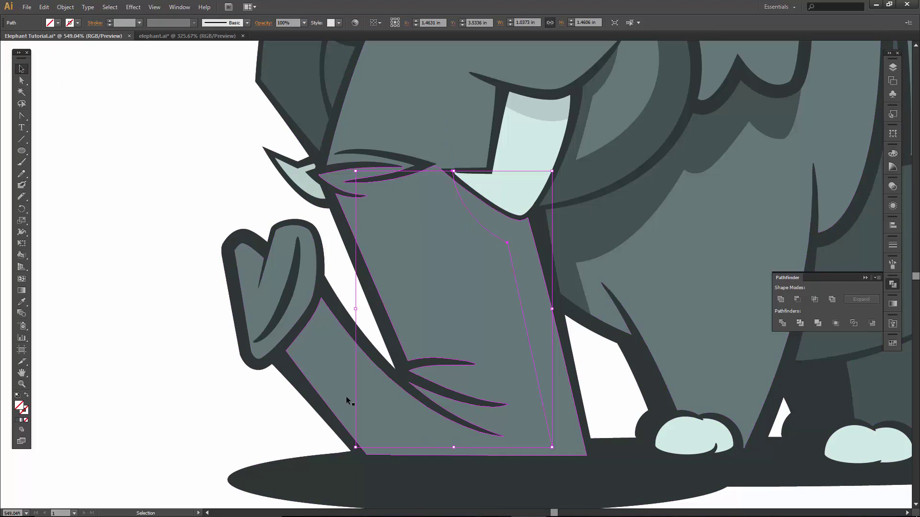
shift+click(475, 297)
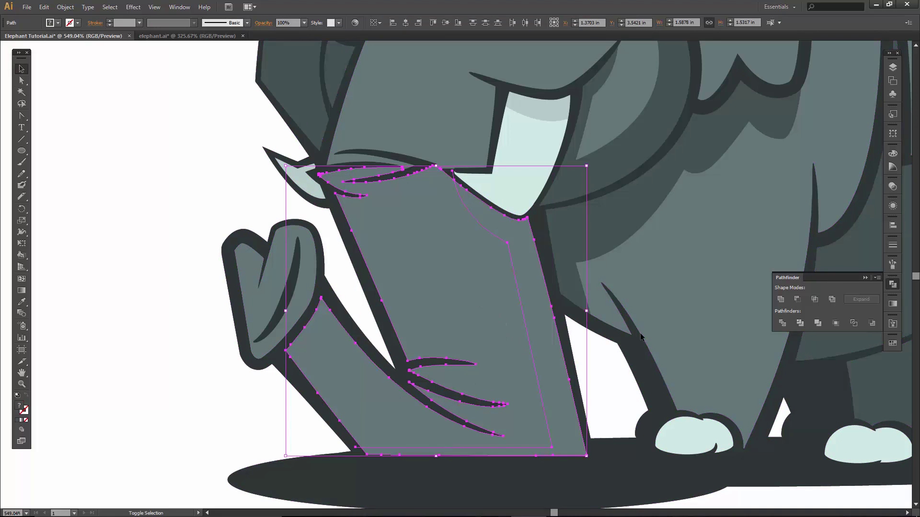
click(174, 258)
click(433, 275)
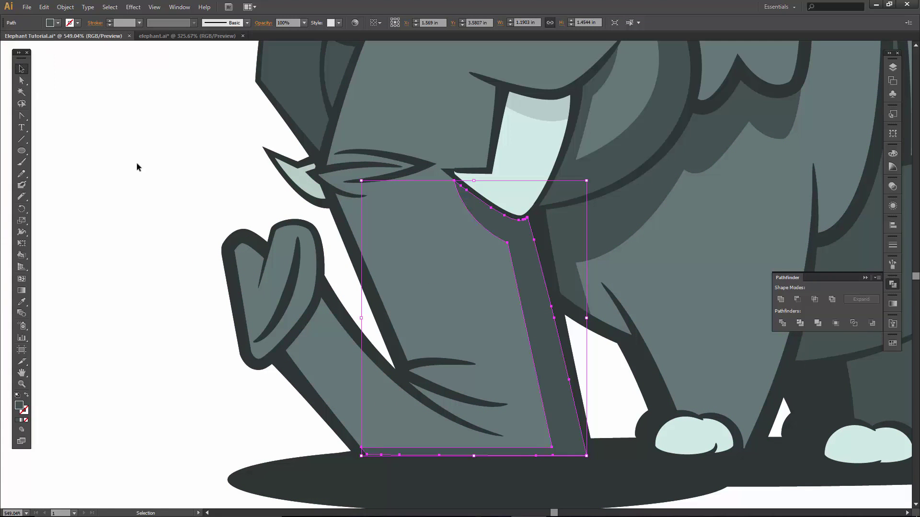
key(ctrl+minus)
key(ctrl+minus)
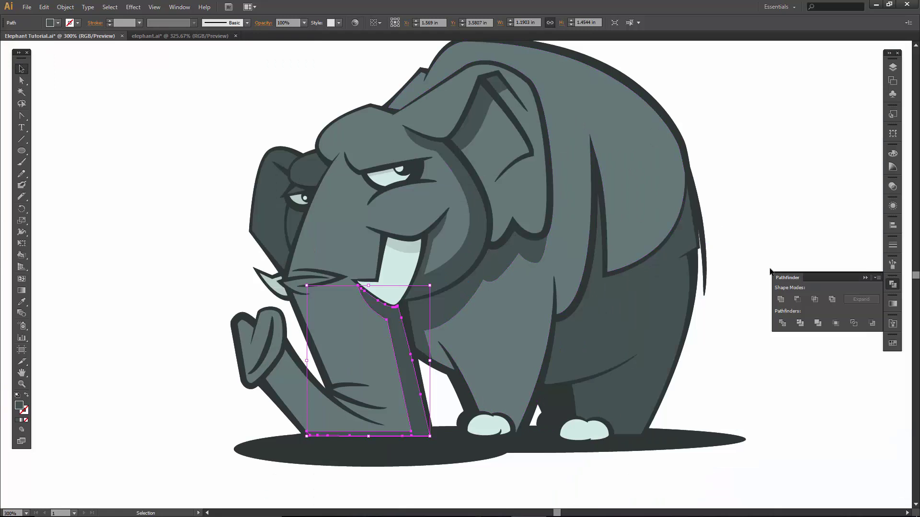
Knife-cut the left front toenail and fill one piece darker blue-grey.
click(577, 428)
shift+click(495, 430)
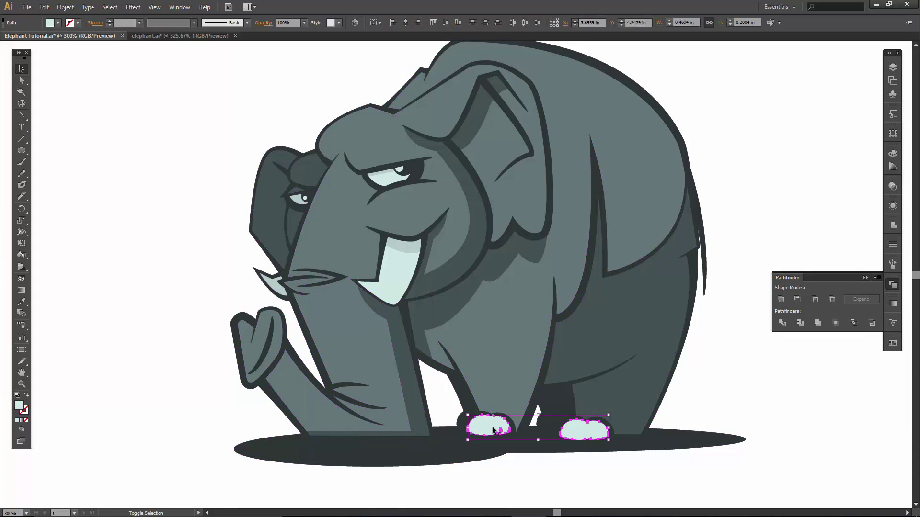
key(ctrl+shift+a)
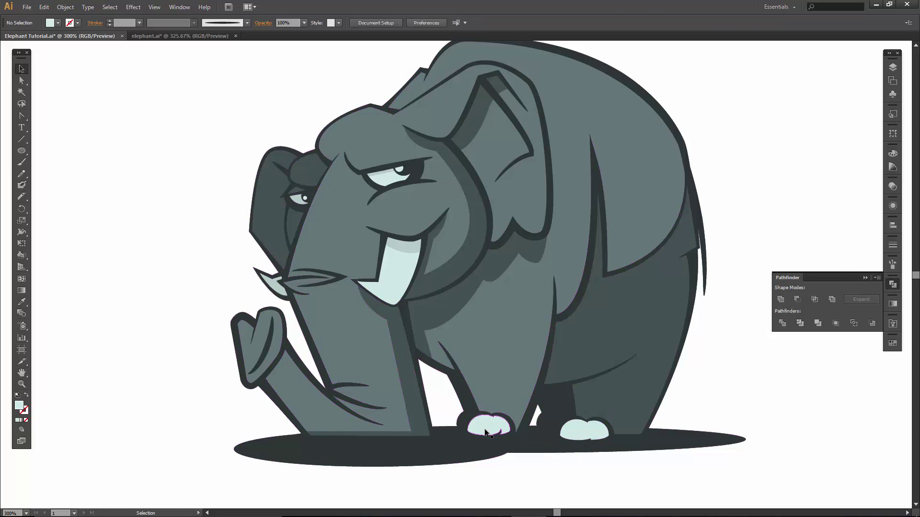
click(486, 433)
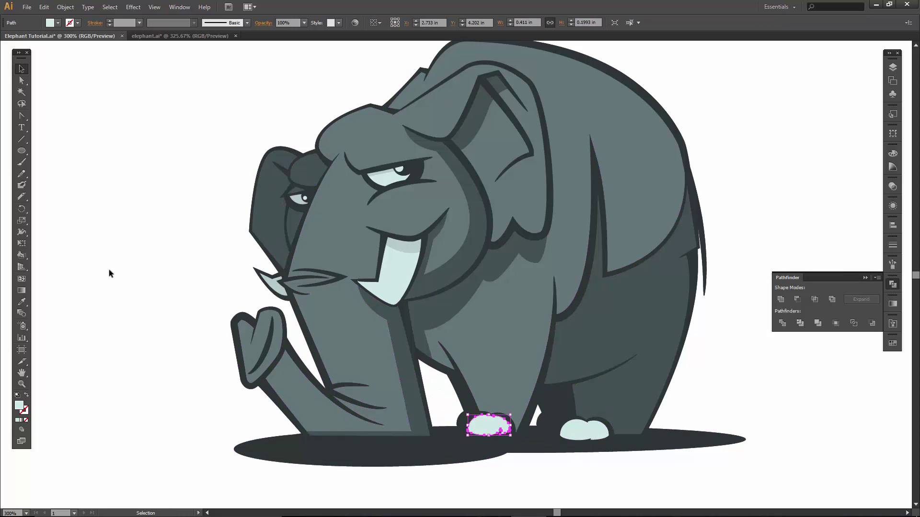
click(22, 197)
mouse_move(473, 412)
mouse_down()
mouse_move(491, 440)
mouse_move(488, 459)
mouse_up()
key(v)
click(498, 426)
click(58, 23)
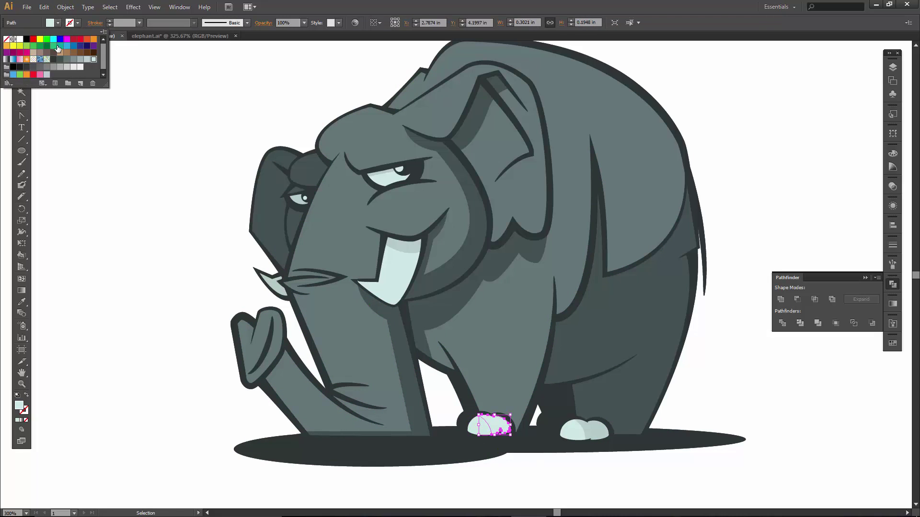
click(87, 59)
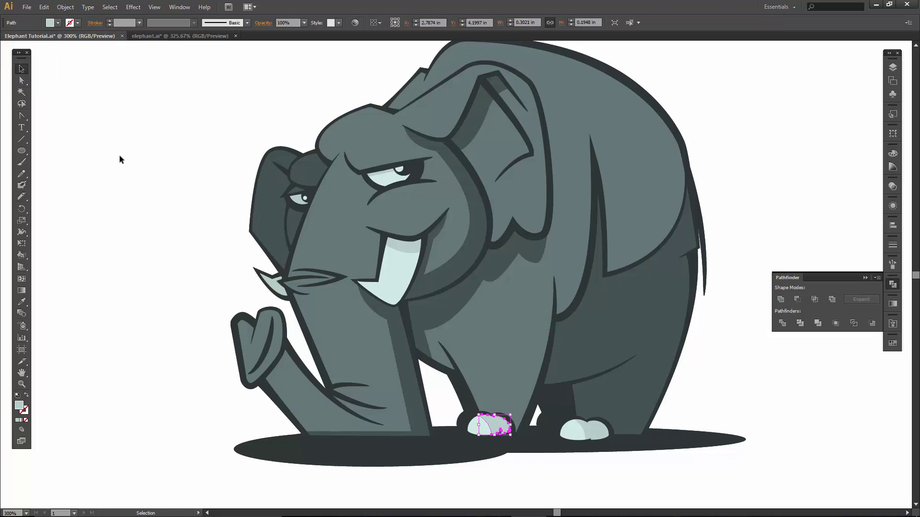
click(119, 156)
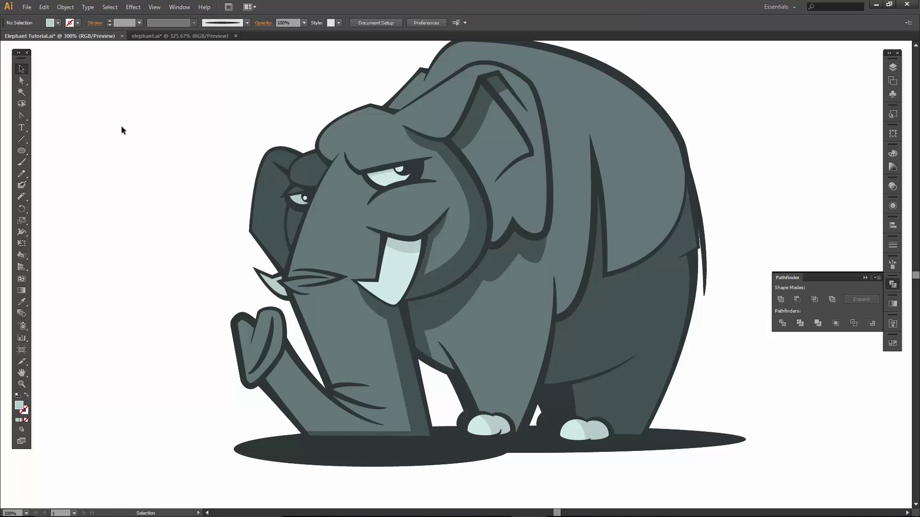
Save the drawing as Elephant Tutorial.ai.
click(27, 6)
click(53, 116)
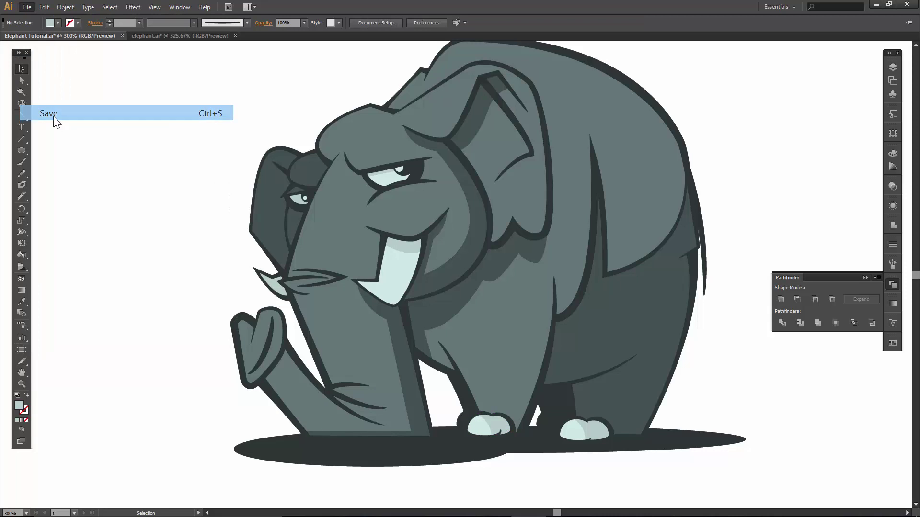
scroll(299, 188, up, 1)
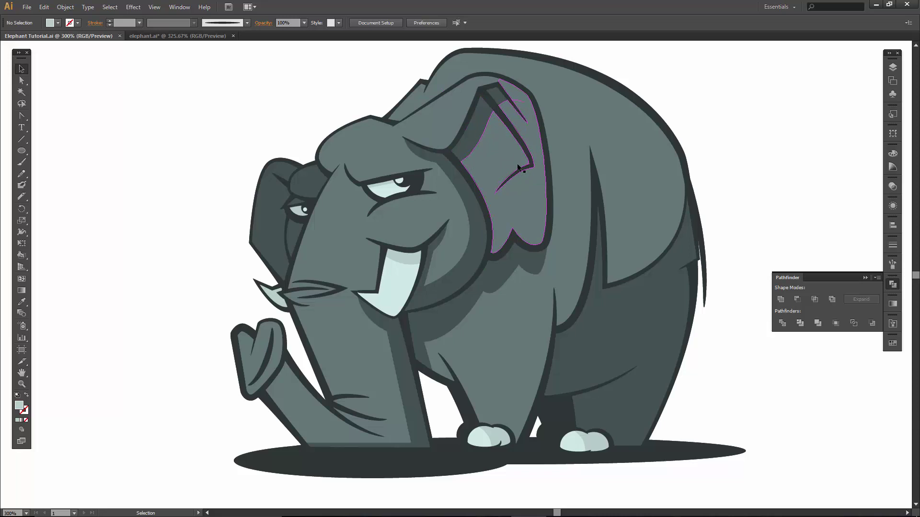
Lock the shadow layer and move the Brushes expand layer below flat color.
click(893, 68)
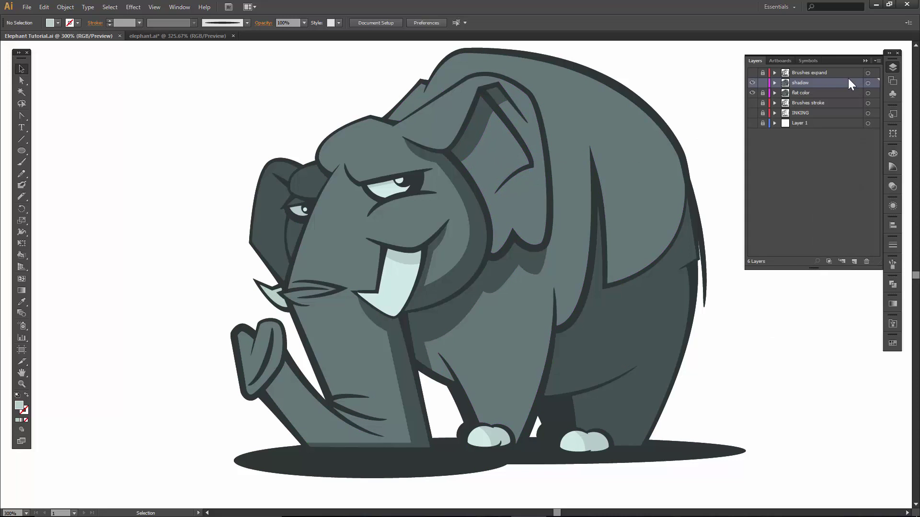
click(763, 83)
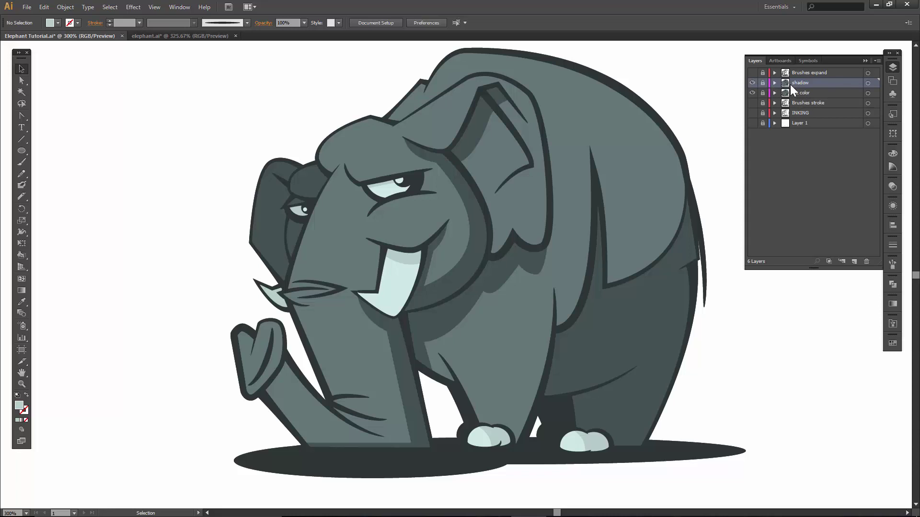
drag(801, 71, 802, 100)
Duplicate the flat color layer, move the copy to the top, rename it gradients, and unlock it.
click(784, 84)
click(879, 60)
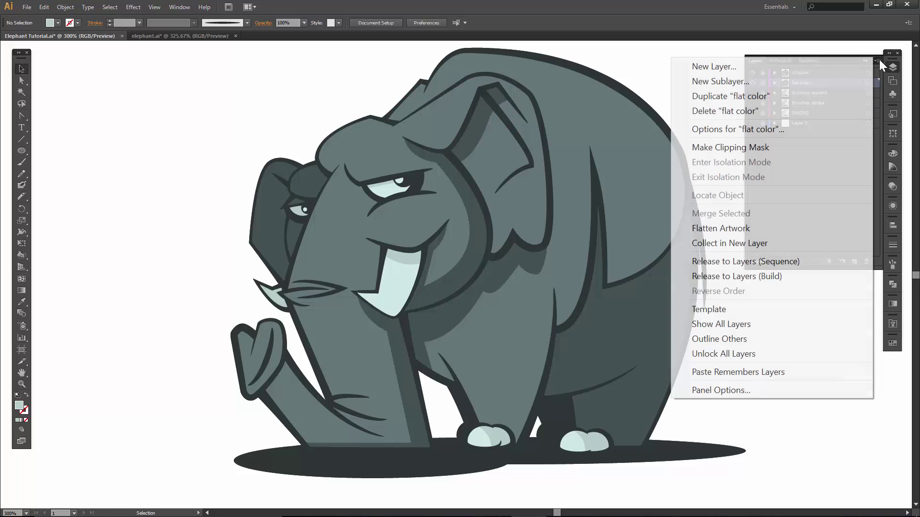
click(763, 97)
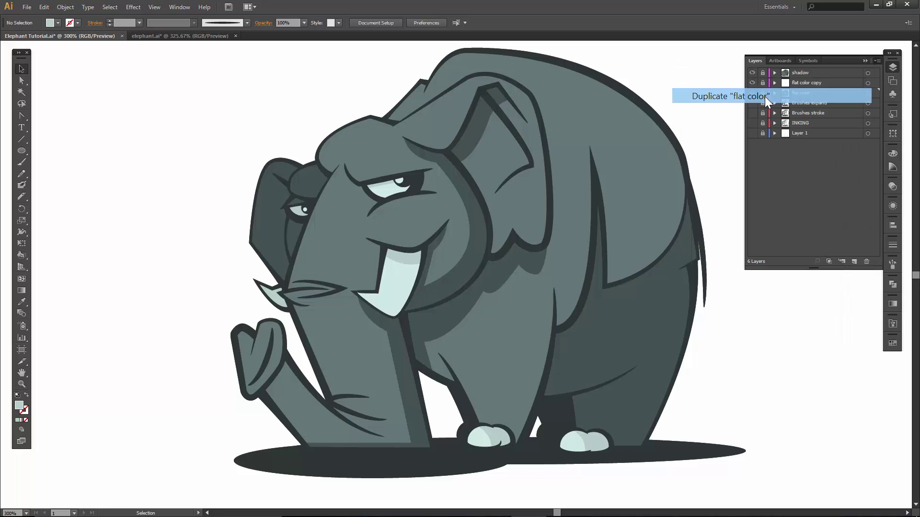
drag(799, 82, 800, 75)
double_click(801, 72)
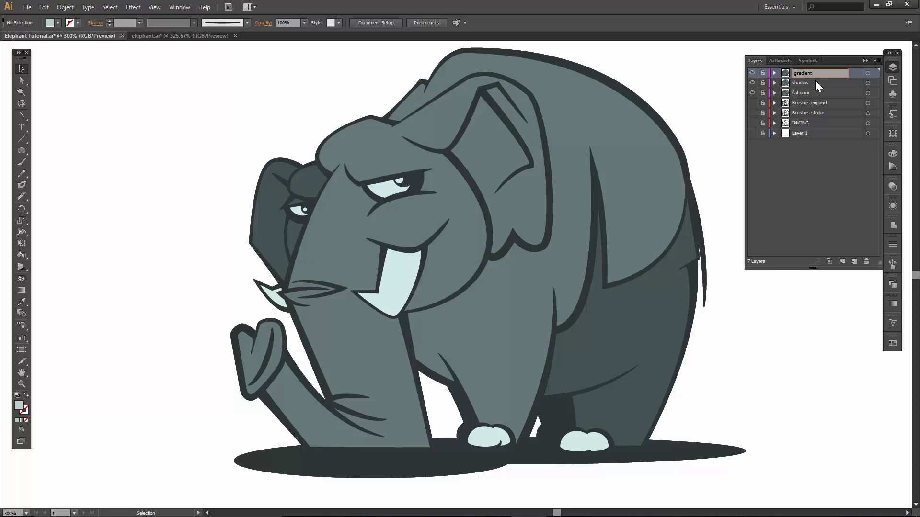
key(Return)
click(763, 73)
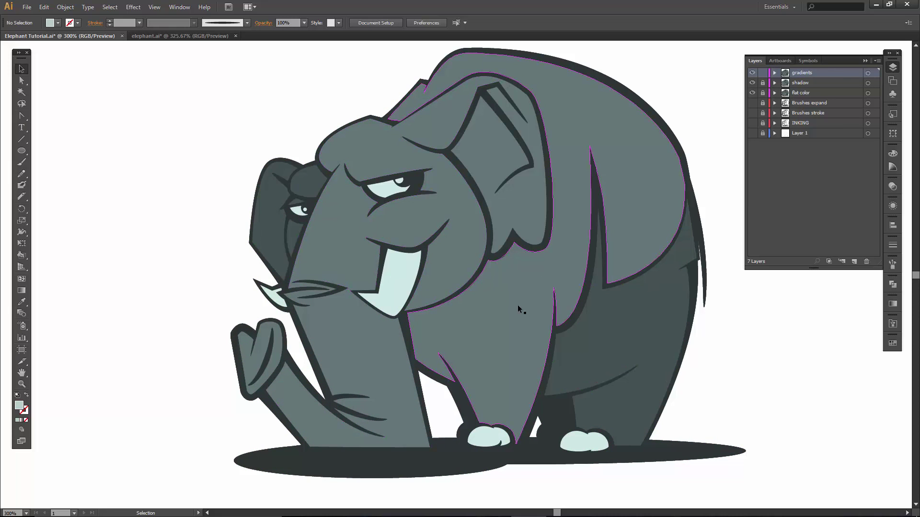
Magic Wand-select the grey body plus dark shadow shapes and make them one compound path.
click(22, 91)
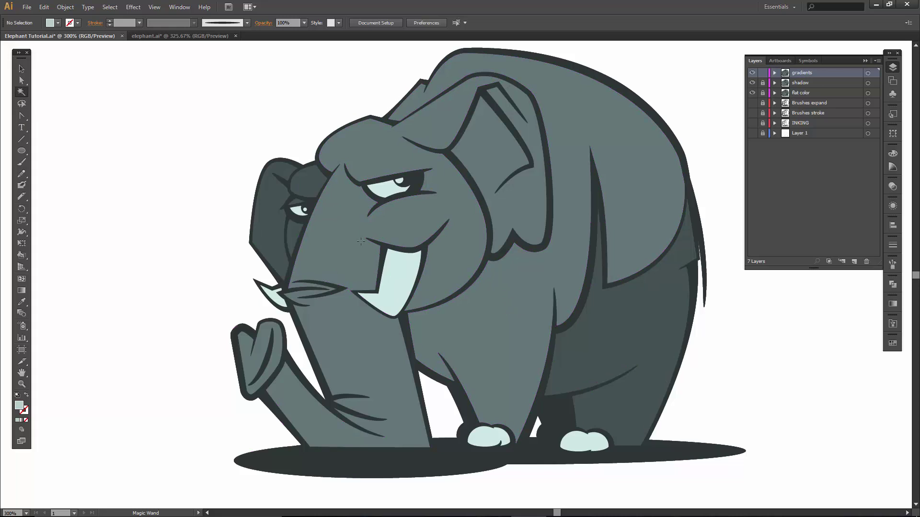
click(450, 275)
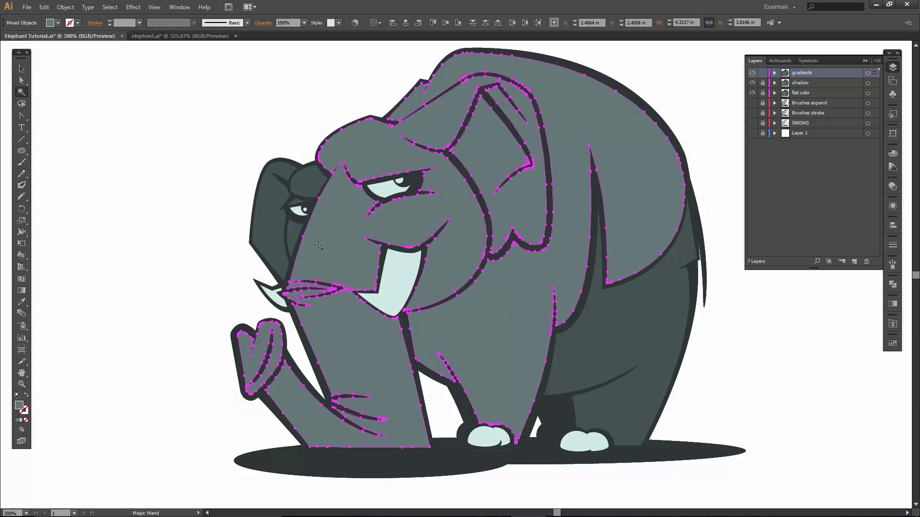
shift+click(574, 344)
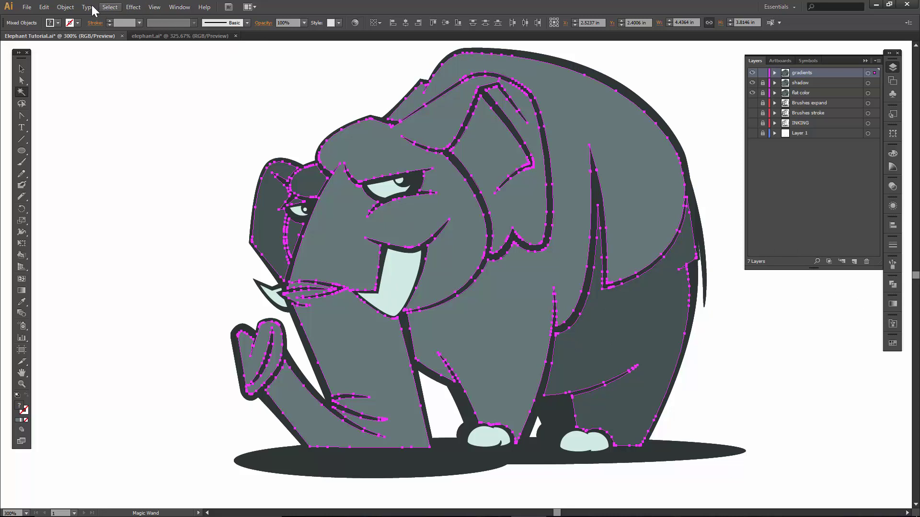
click(66, 8)
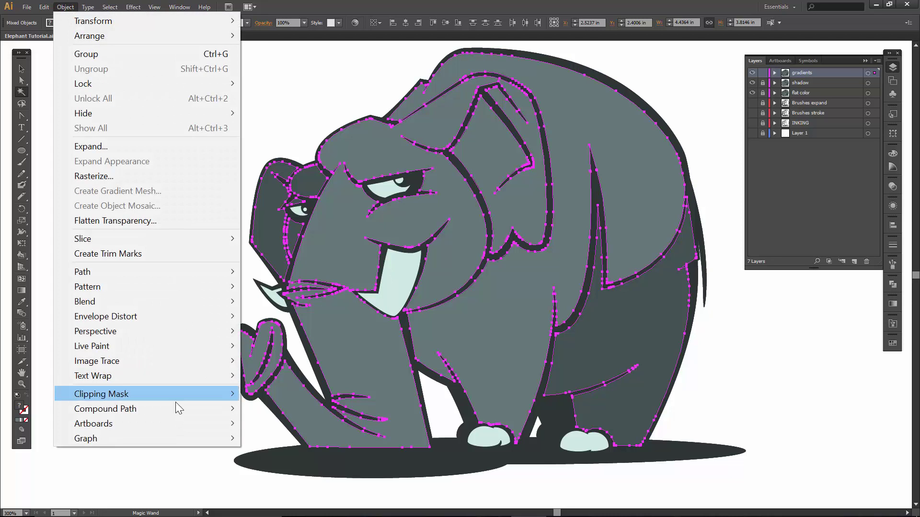
mouse_move(179, 415)
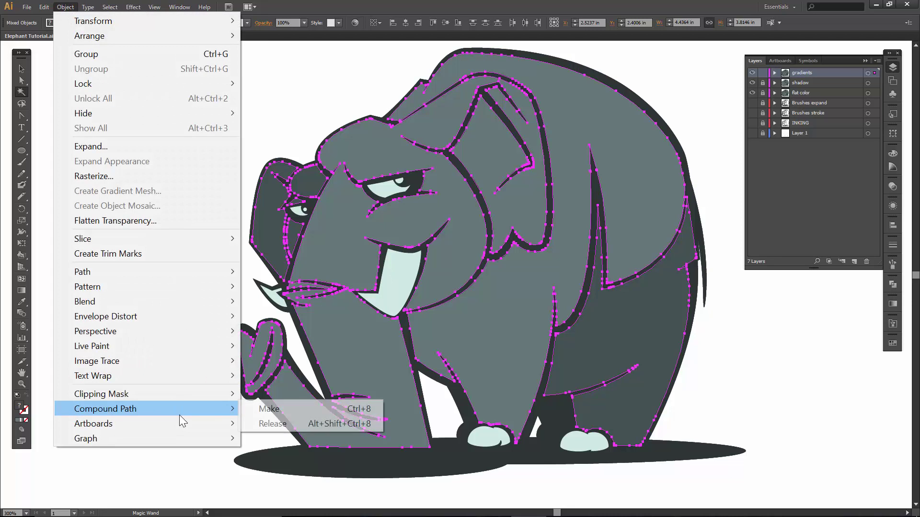
click(264, 410)
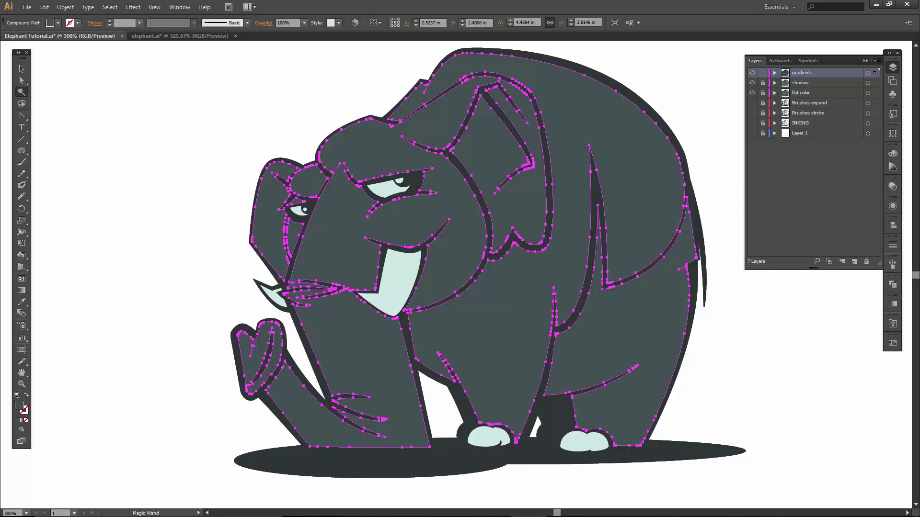
click(892, 303)
Set the gradient to Radial, from a light grey-teal centre to a dark grey outer stop.
click(825, 310)
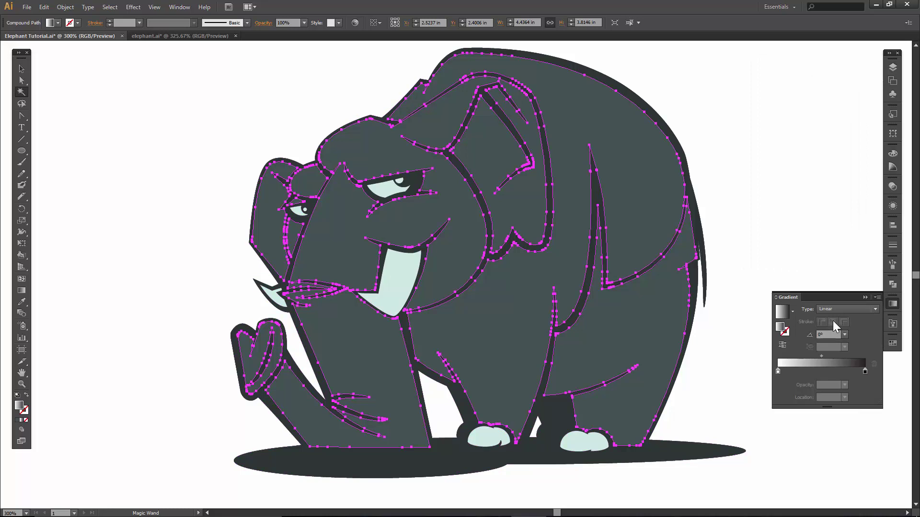
click(833, 320)
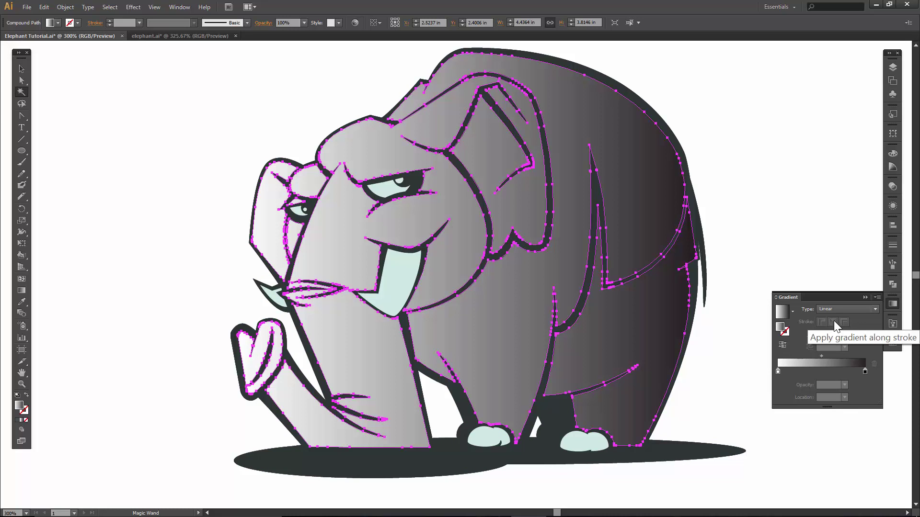
click(840, 308)
click(832, 330)
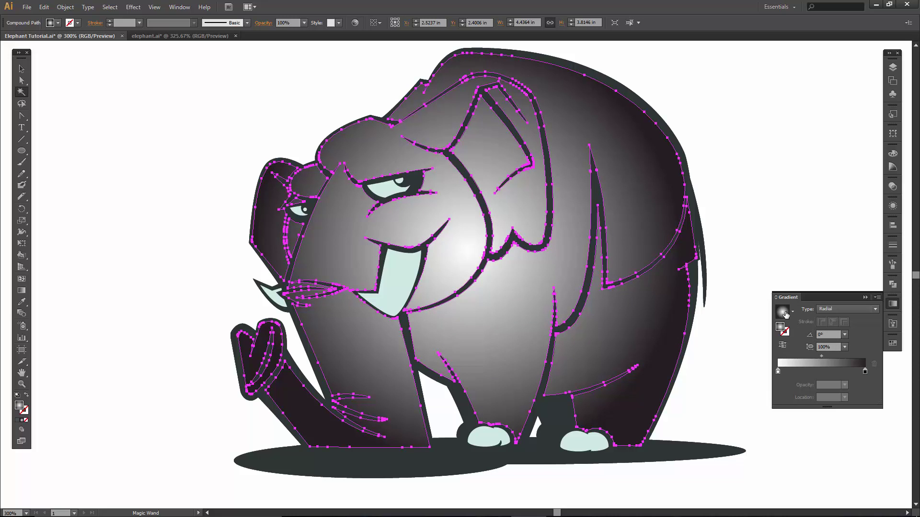
double_click(777, 372)
click(841, 416)
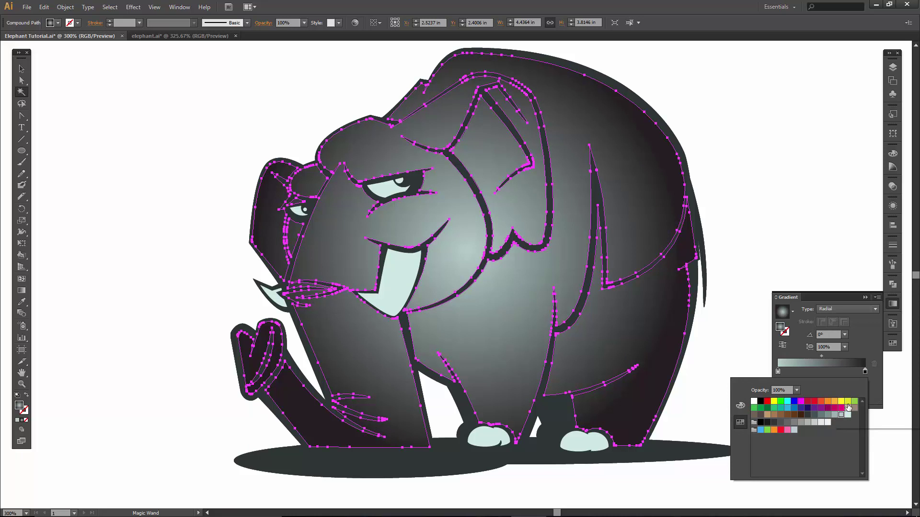
click(864, 371)
double_click(864, 372)
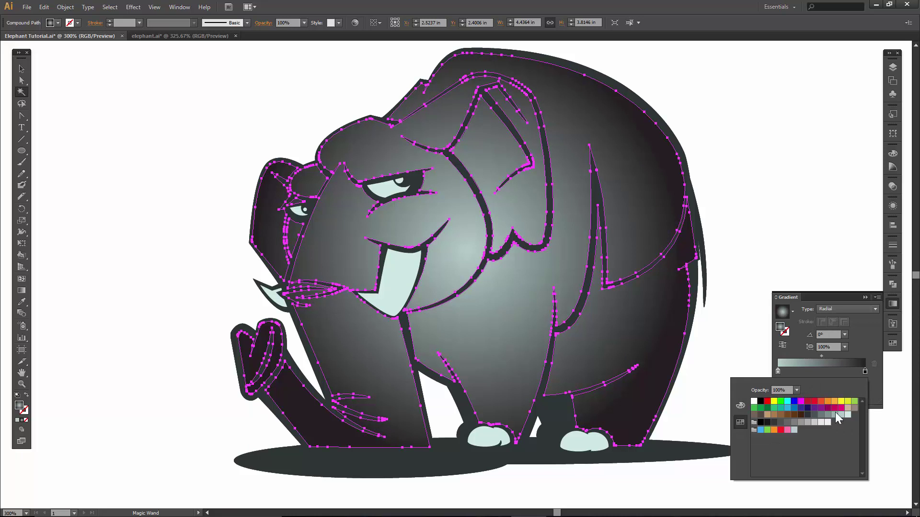
click(808, 416)
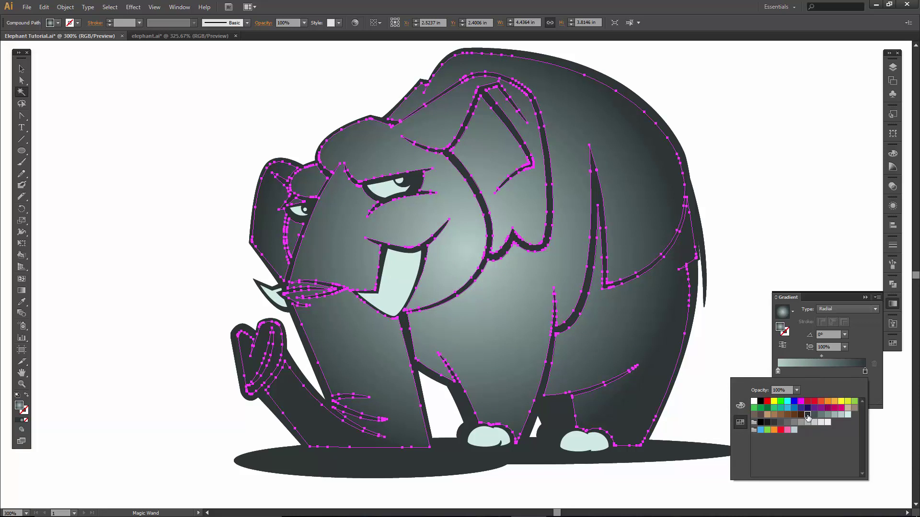
Set the left stop's opacity to 70% and the right stop's to 10%.
click(797, 390)
click(809, 443)
click(779, 373)
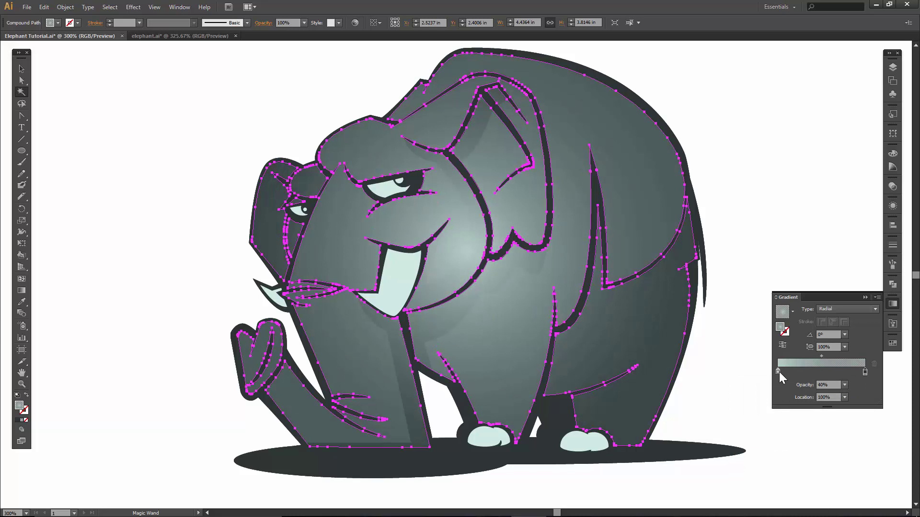
click(841, 387)
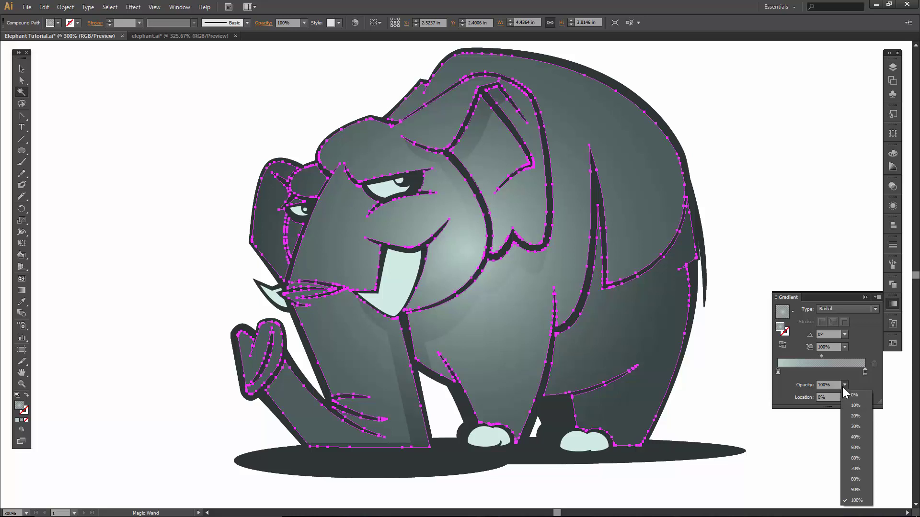
click(852, 440)
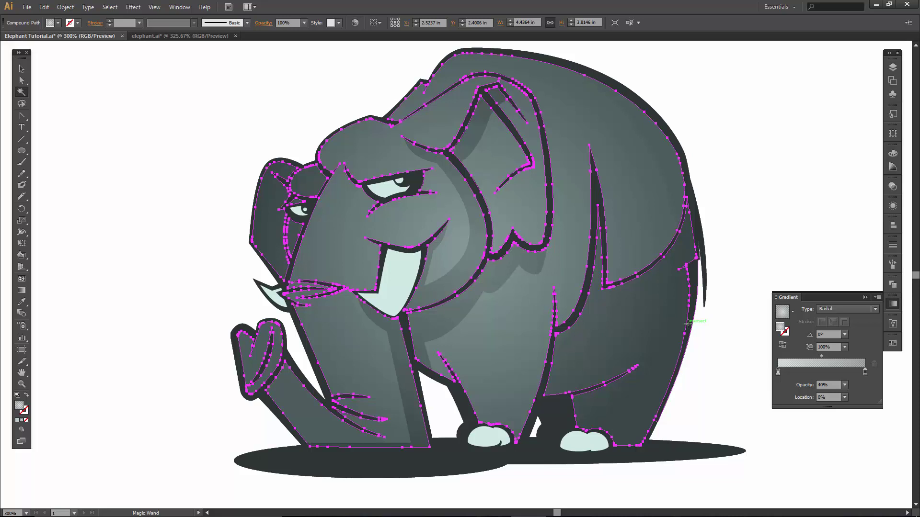
double_click(778, 373)
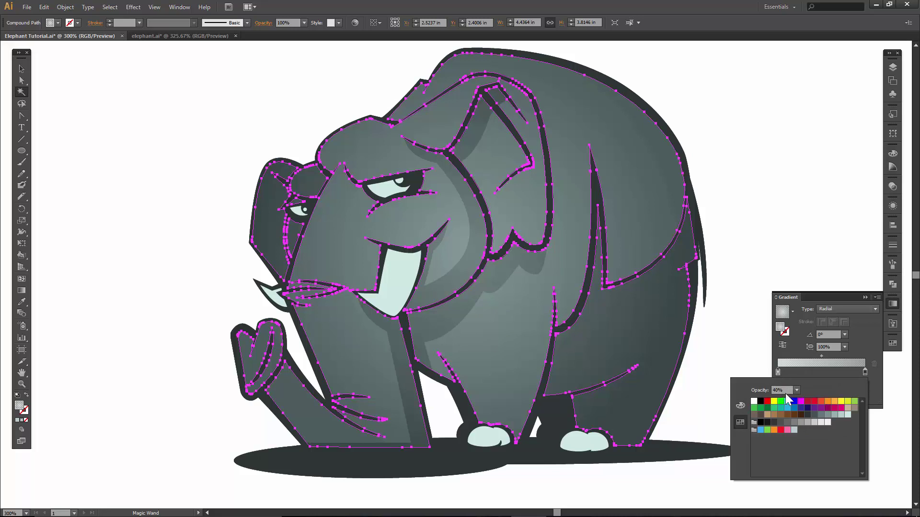
click(796, 390)
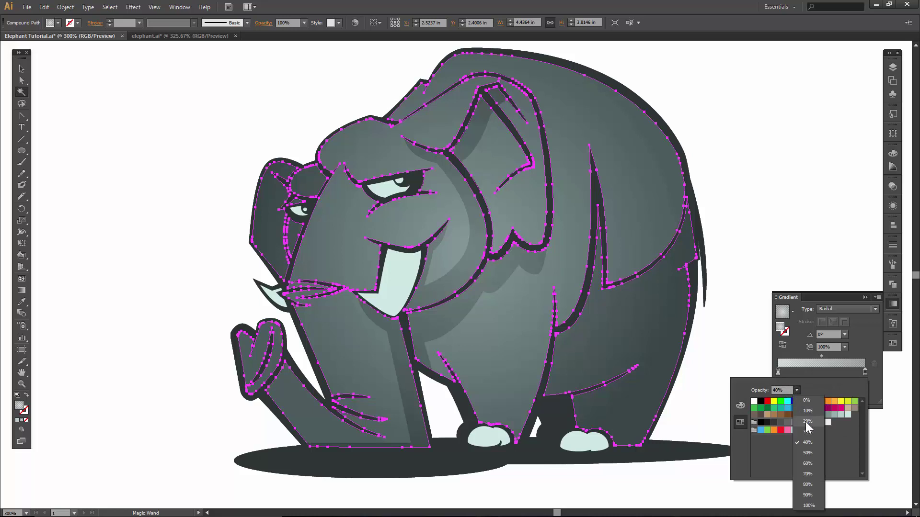
click(806, 478)
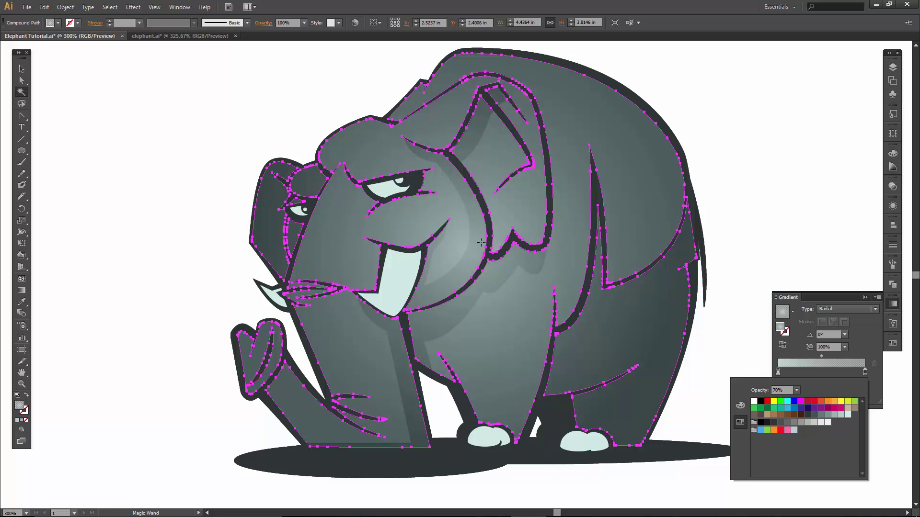
click(865, 372)
double_click(865, 372)
click(797, 390)
click(805, 415)
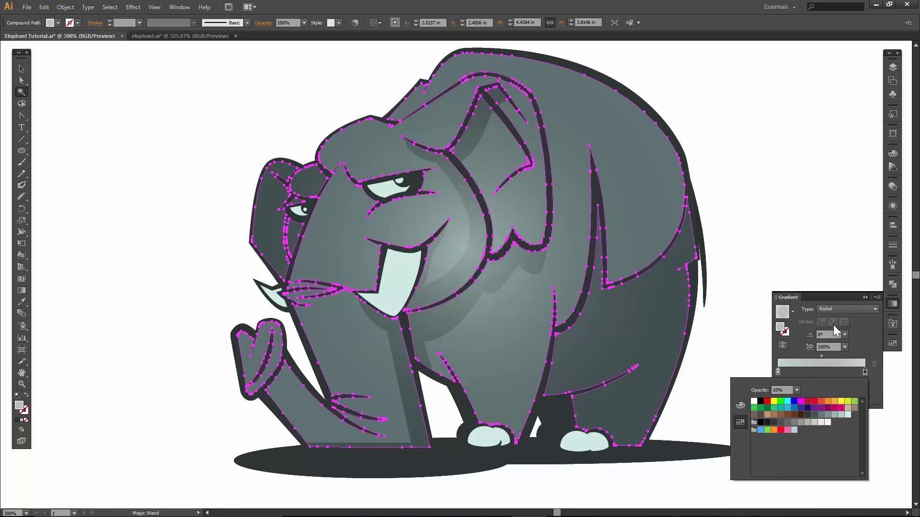
click(795, 294)
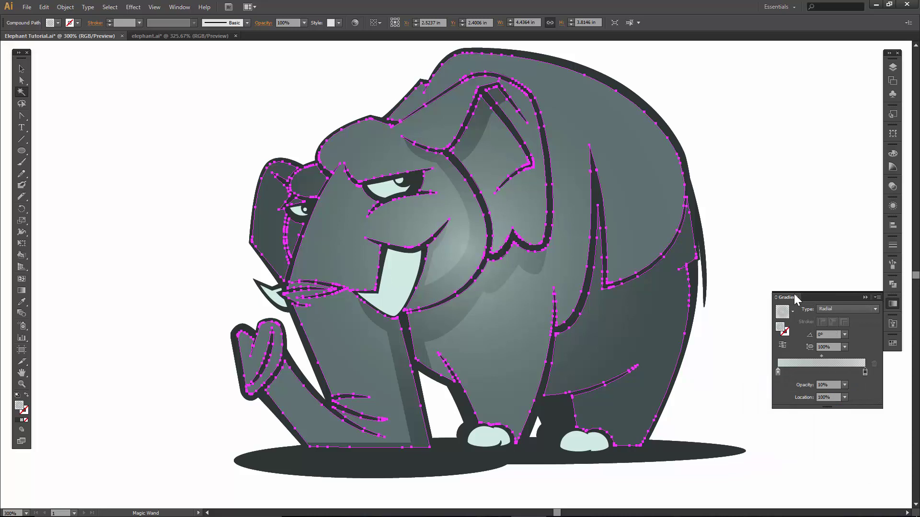
With the Gradient Tool, move the highlight to the head top and stretch the radius toward the front leg.
click(23, 291)
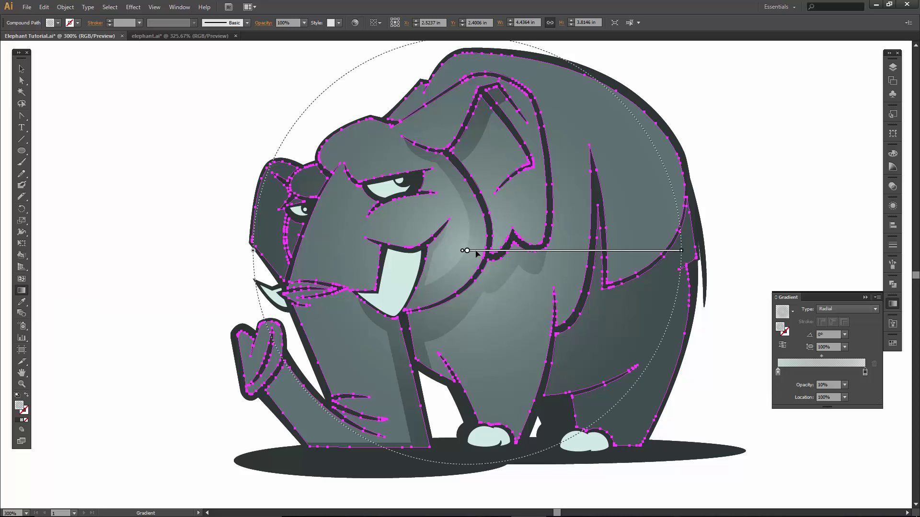
mouse_move(469, 252)
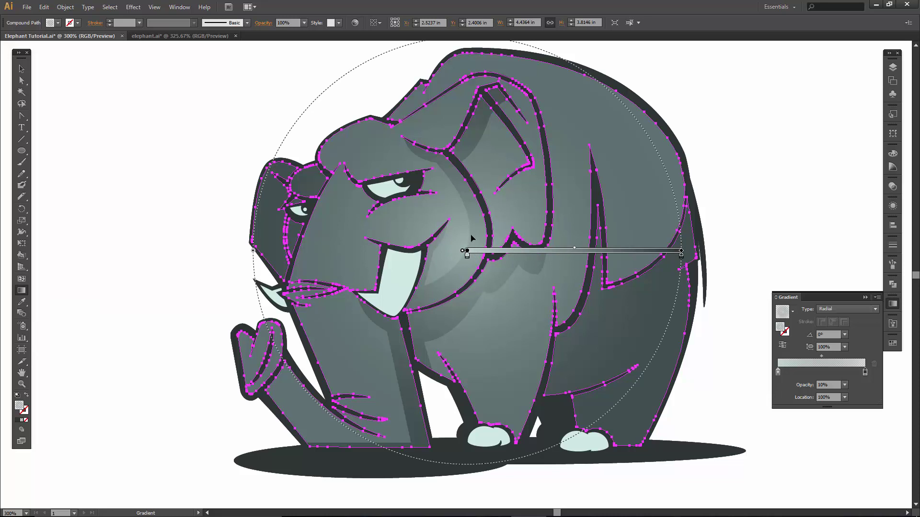
mouse_move(467, 252)
mouse_down()
mouse_move(458, 135)
mouse_move(440, 88)
mouse_up()
drag(577, 180, 571, 193)
mouse_move(647, 102)
mouse_down()
mouse_move(612, 102)
mouse_move(542, 244)
mouse_move(468, 278)
mouse_move(481, 317)
mouse_up()
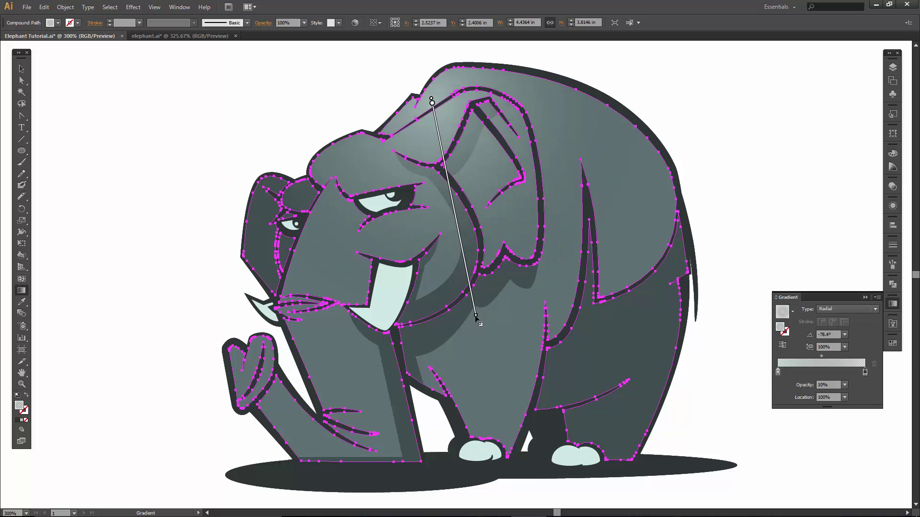
drag(476, 316, 498, 392)
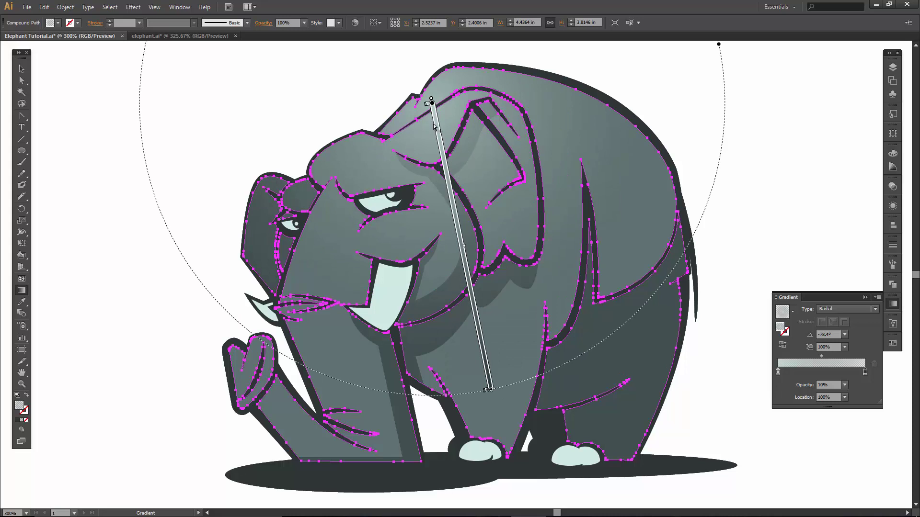
drag(431, 101, 426, 94)
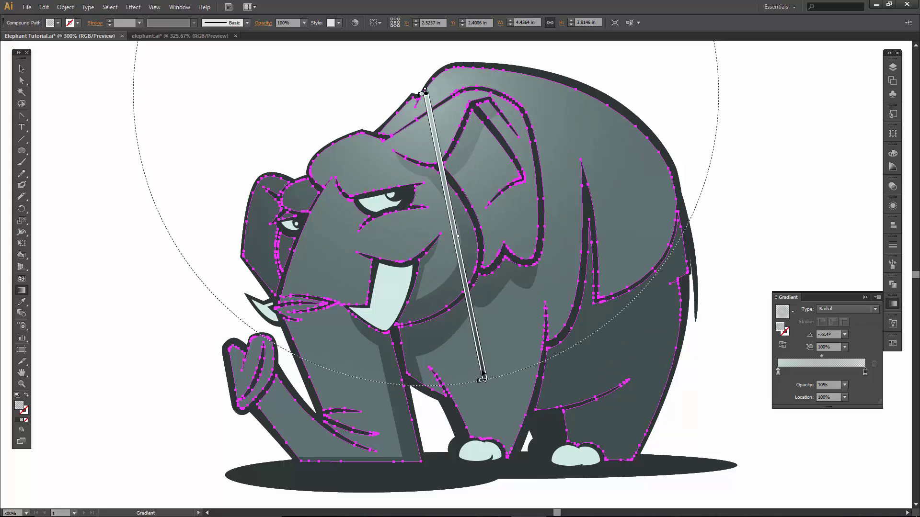
mouse_move(483, 377)
mouse_down()
mouse_move(497, 436)
mouse_move(481, 382)
mouse_up()
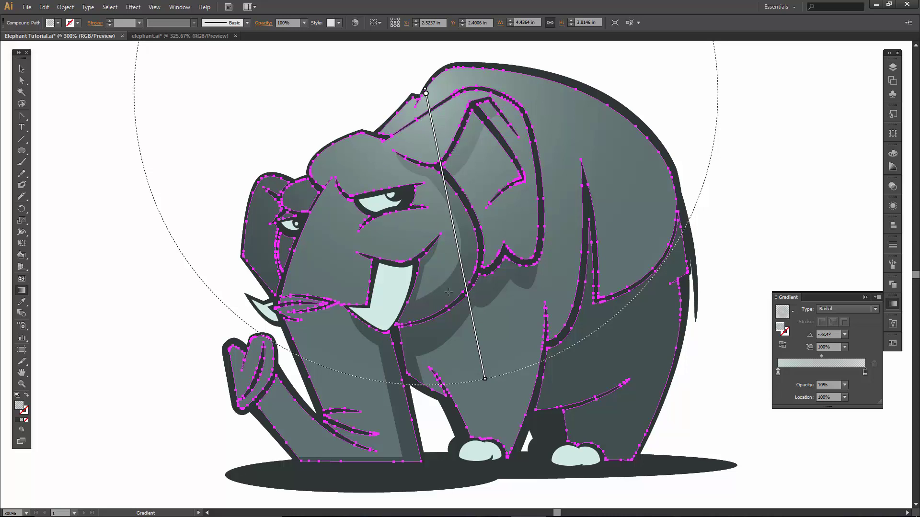
Magic Wand-select the light tusk, eye and toenail shapes and give them a radial gradient.
key(v)
click(169, 306)
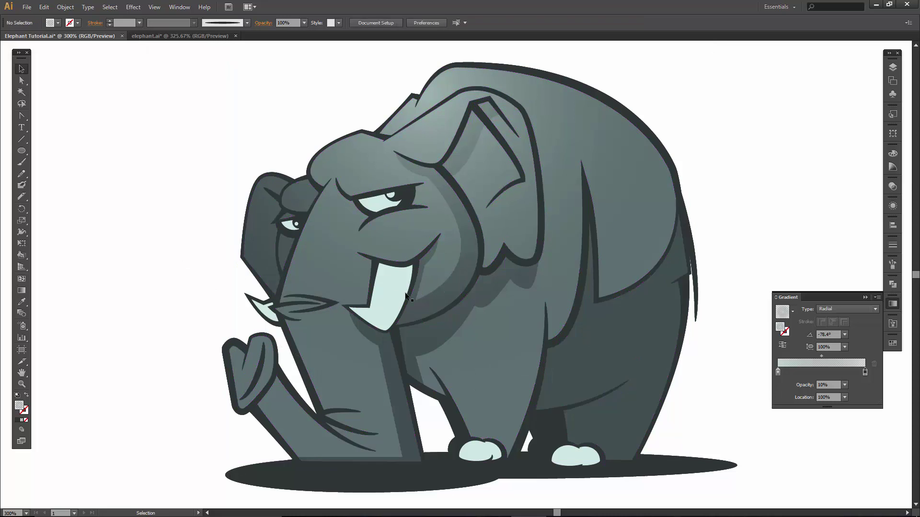
click(22, 92)
click(393, 286)
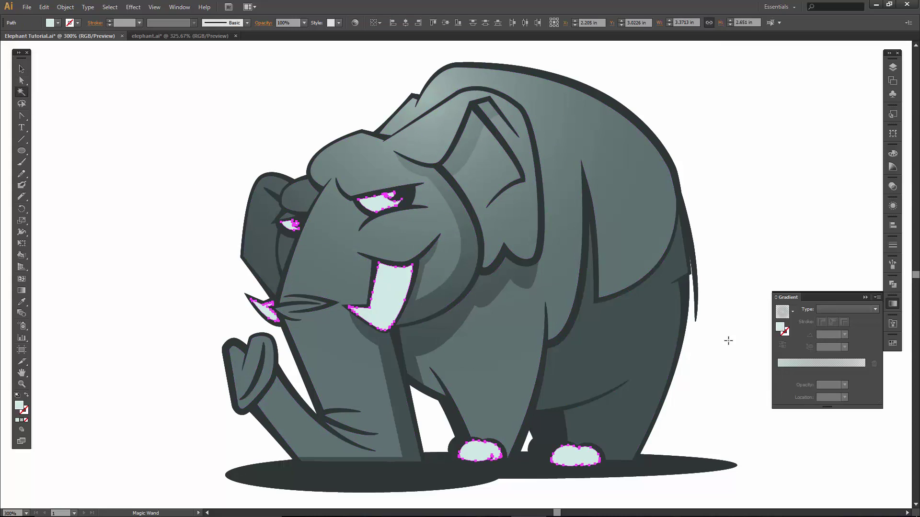
click(782, 314)
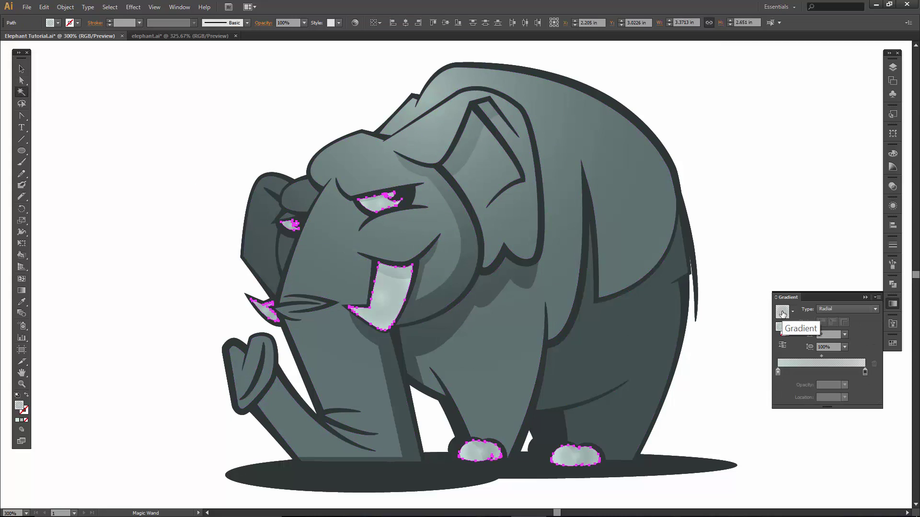
Set the gradient stops to white and grey-teal, then drop the grey body shapes from the selection.
click(777, 372)
double_click(776, 373)
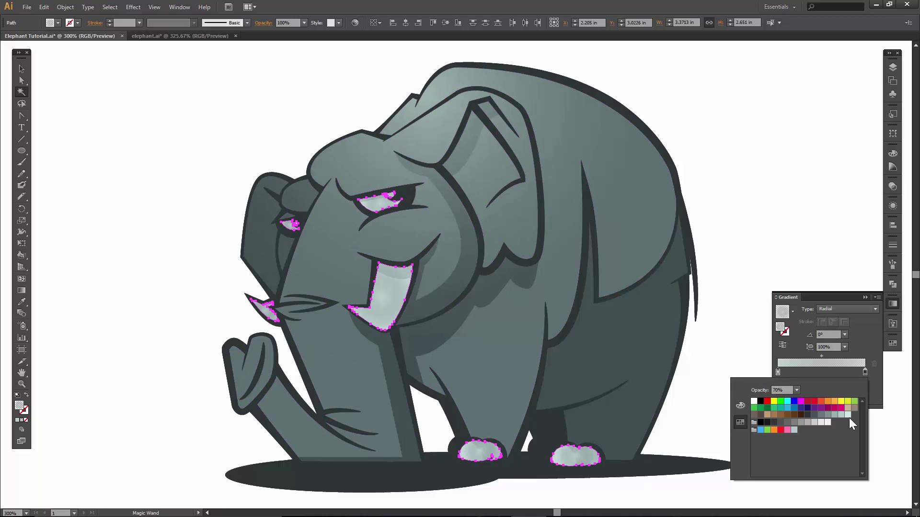
click(754, 401)
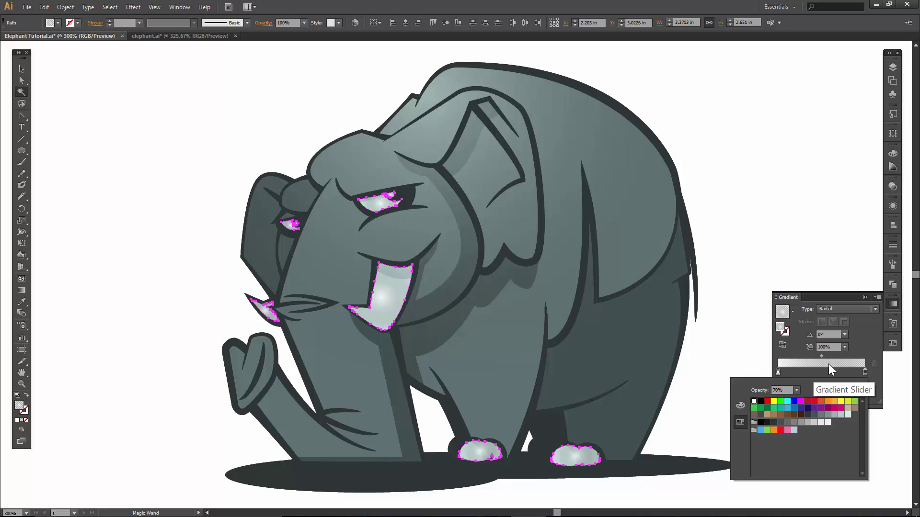
double_click(865, 373)
click(834, 415)
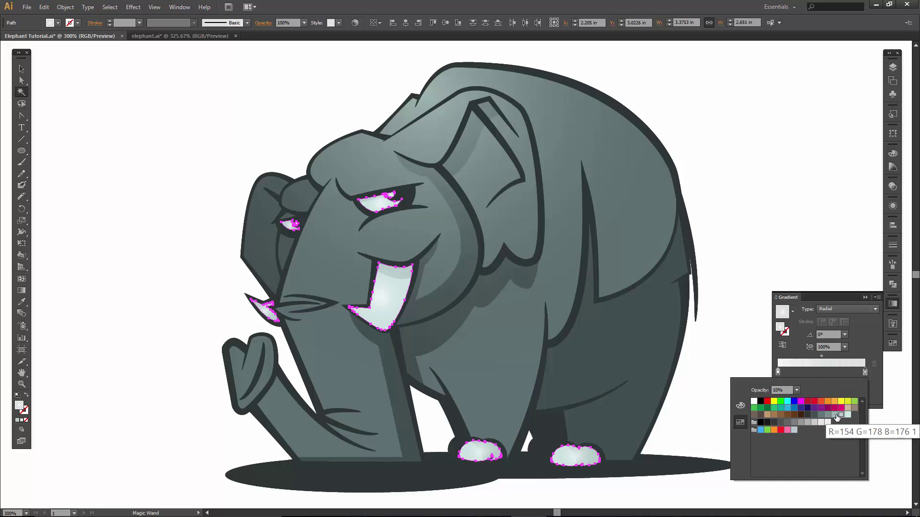
click(828, 415)
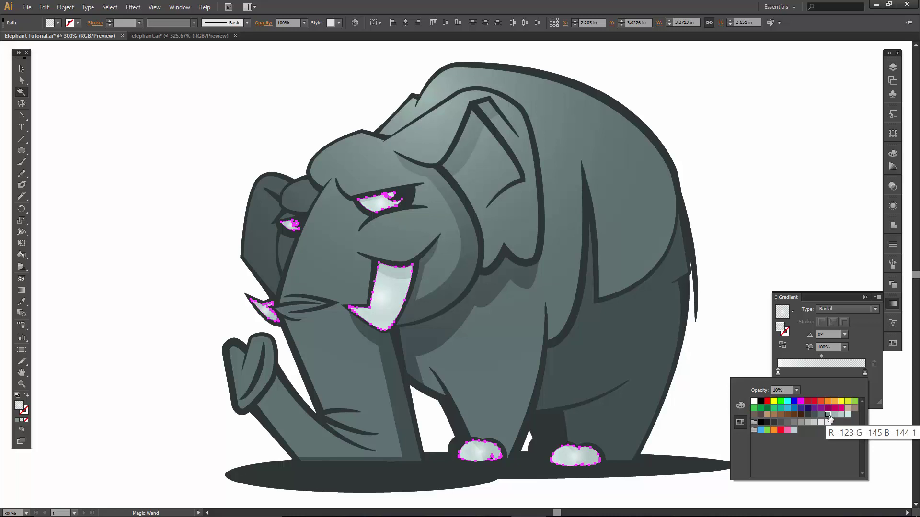
click(777, 372)
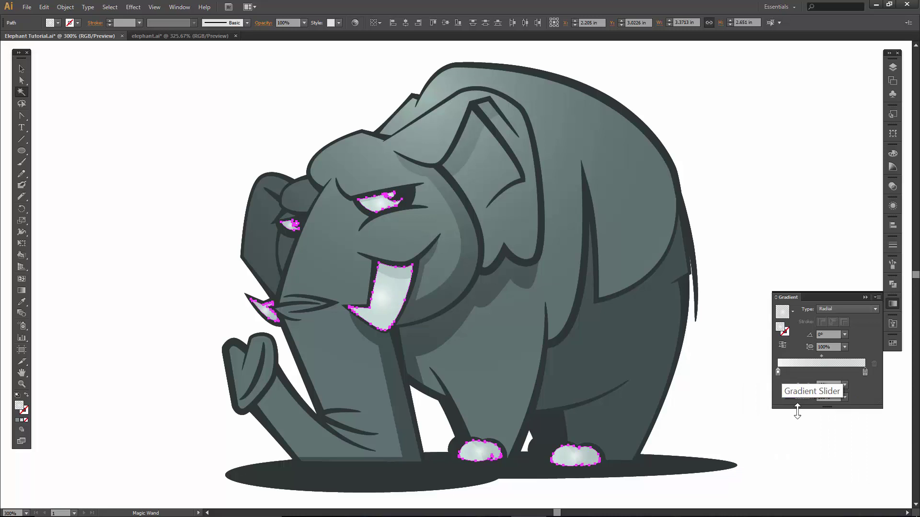
click(778, 373)
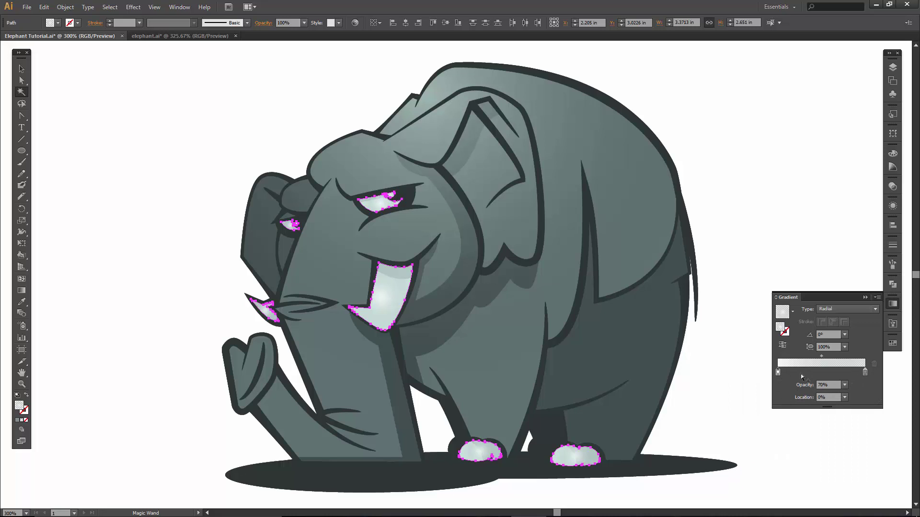
shift+click(599, 335)
alt+click(370, 224)
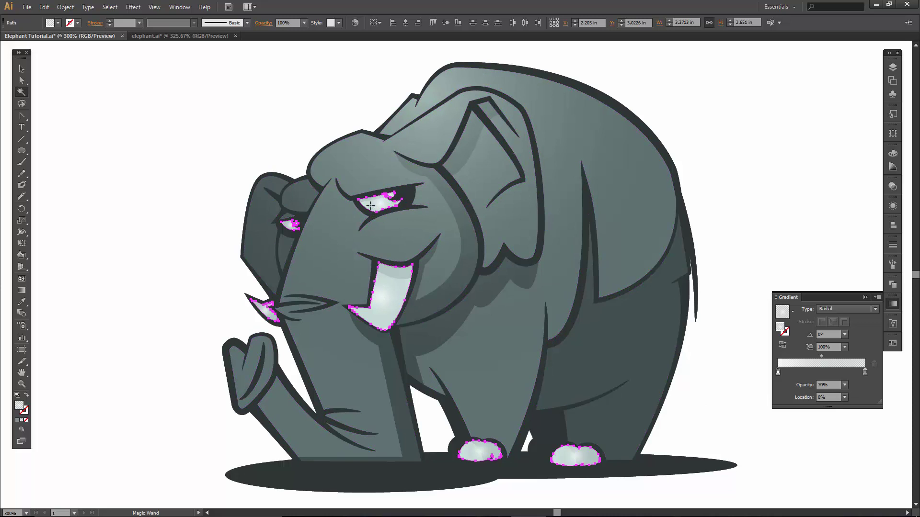
click(22, 290)
Stretch the tusk gradient down to its tip and lengthen both toenail gradients.
mouse_move(381, 297)
drag(381, 297, 378, 288)
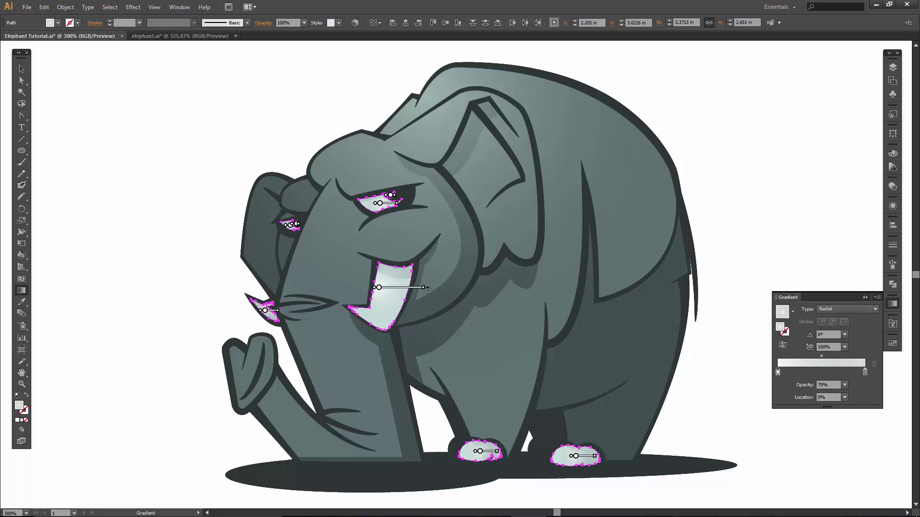
mouse_move(412, 287)
mouse_down()
mouse_move(392, 329)
mouse_move(380, 331)
mouse_up()
mouse_move(501, 458)
drag(499, 451, 502, 461)
mouse_move(569, 459)
mouse_move(597, 457)
mouse_down()
mouse_move(606, 455)
mouse_move(567, 454)
mouse_up()
mouse_move(480, 452)
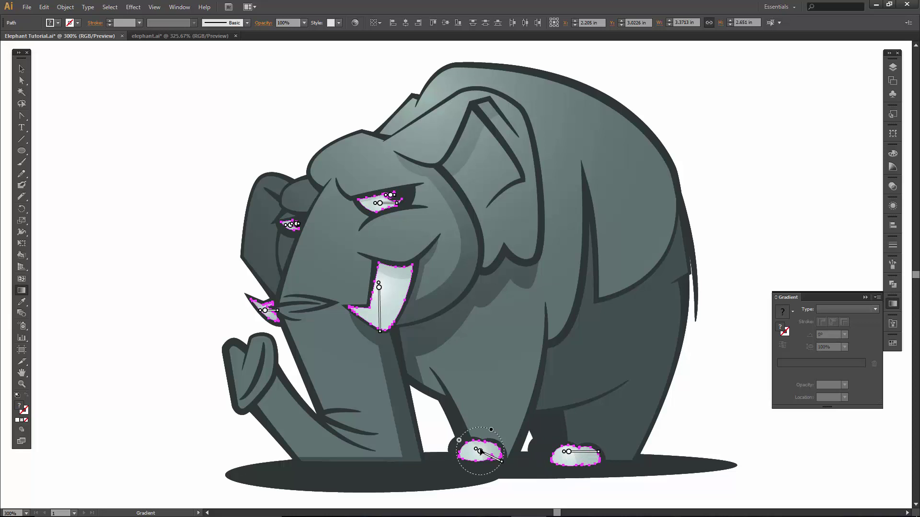
drag(480, 451, 479, 447)
Raise the tusk gradients and nudge the eye gradient to lighten the eye.
mouse_move(378, 288)
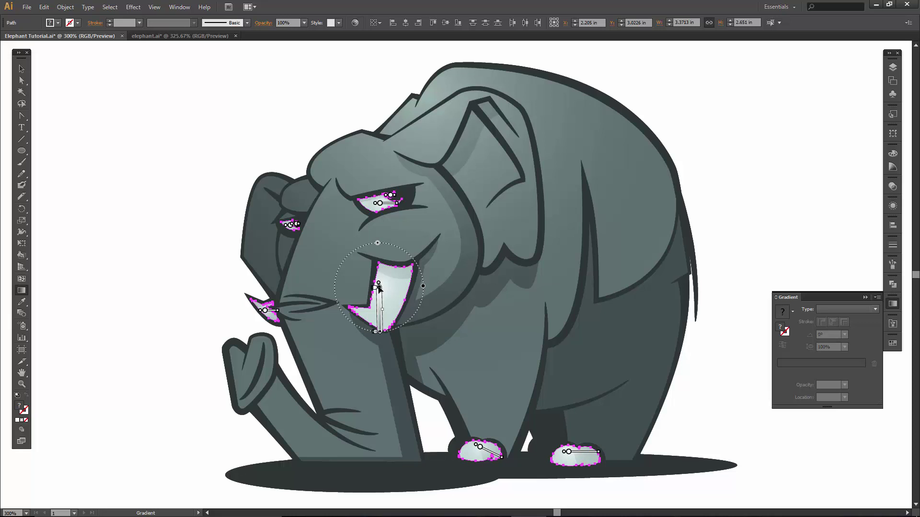
drag(378, 287, 381, 280)
mouse_move(375, 202)
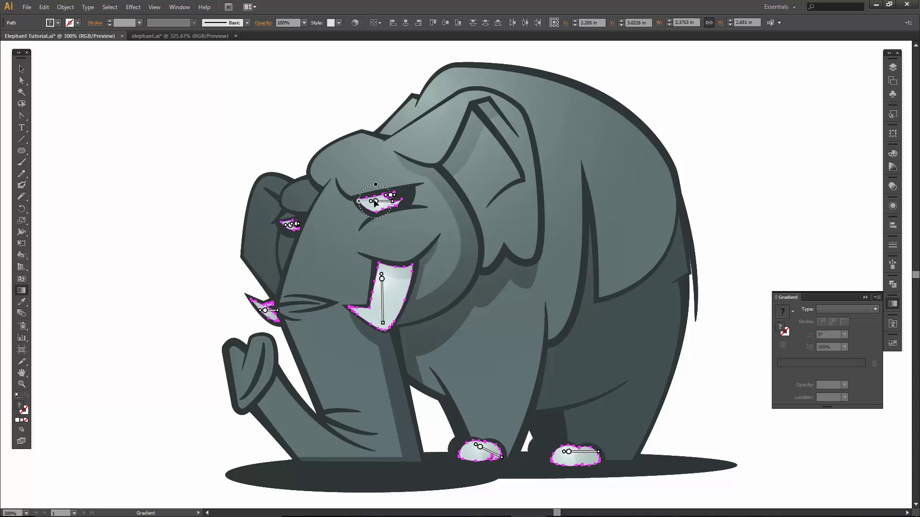
drag(375, 202, 373, 200)
drag(264, 310, 258, 306)
Add a layer named 'highlights' at the top of the stack, locking the gradients layer.
key(v)
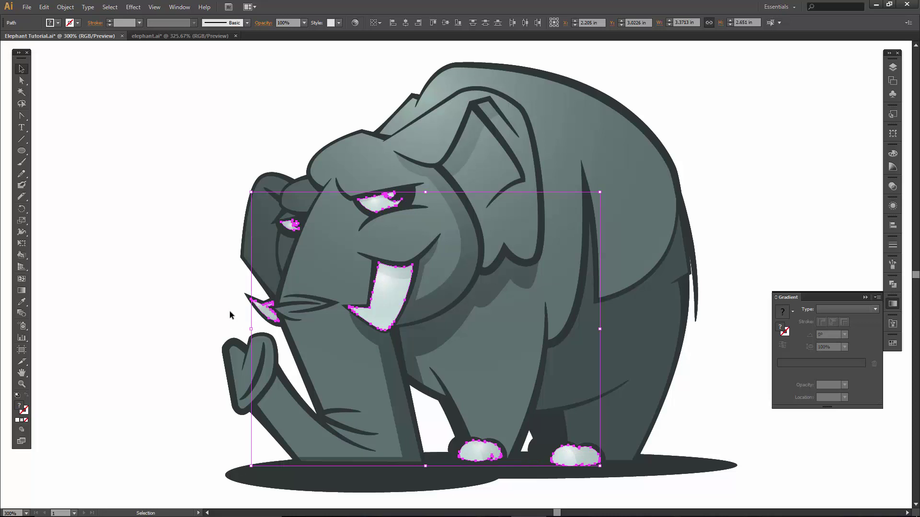
click(229, 311)
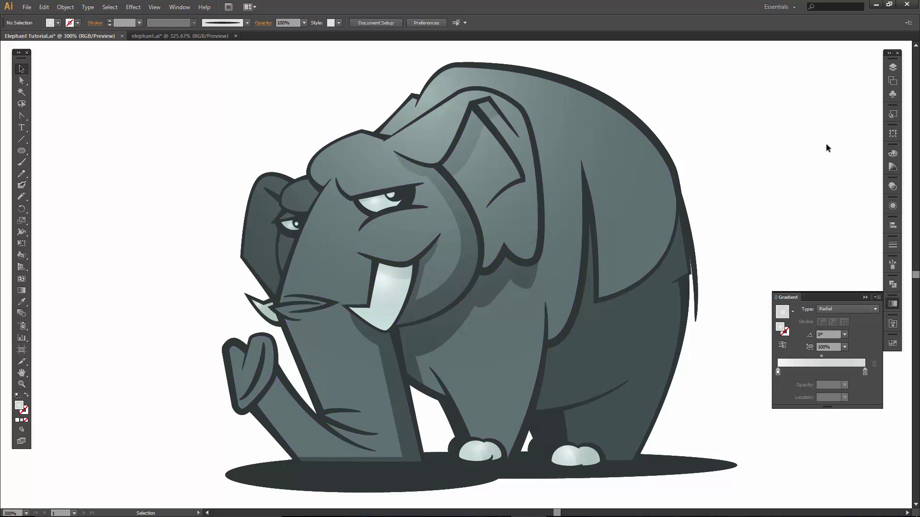
click(893, 67)
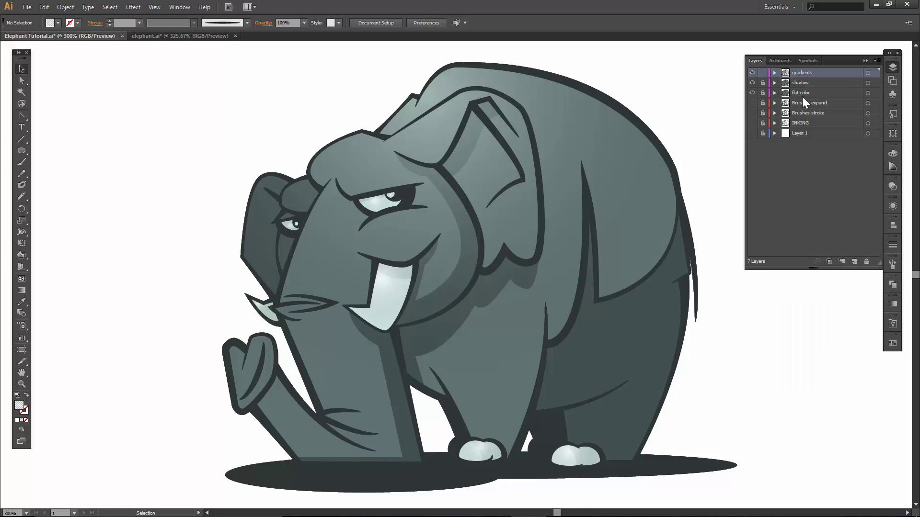
click(855, 261)
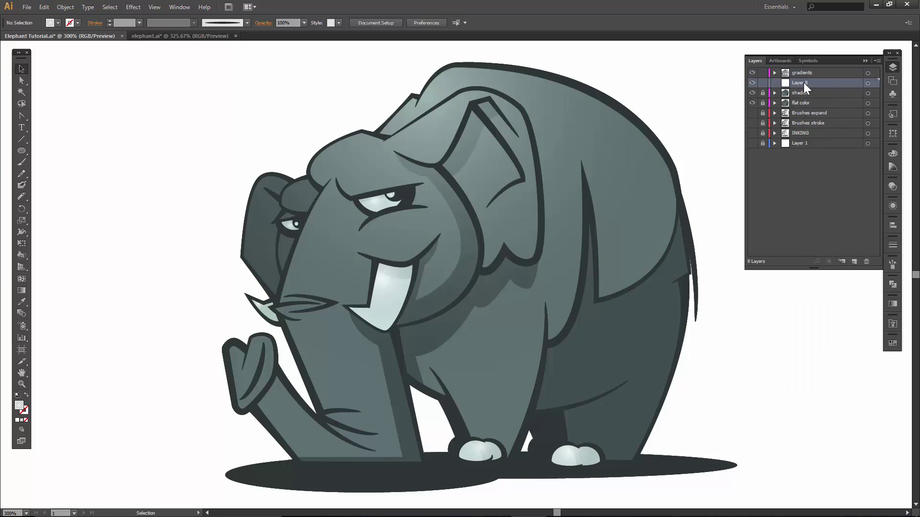
click(795, 72)
click(763, 73)
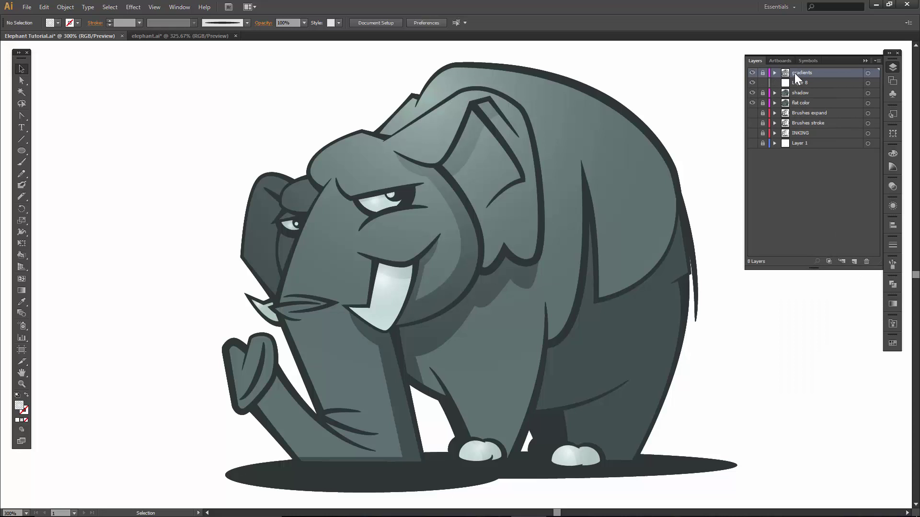
drag(804, 81, 799, 70)
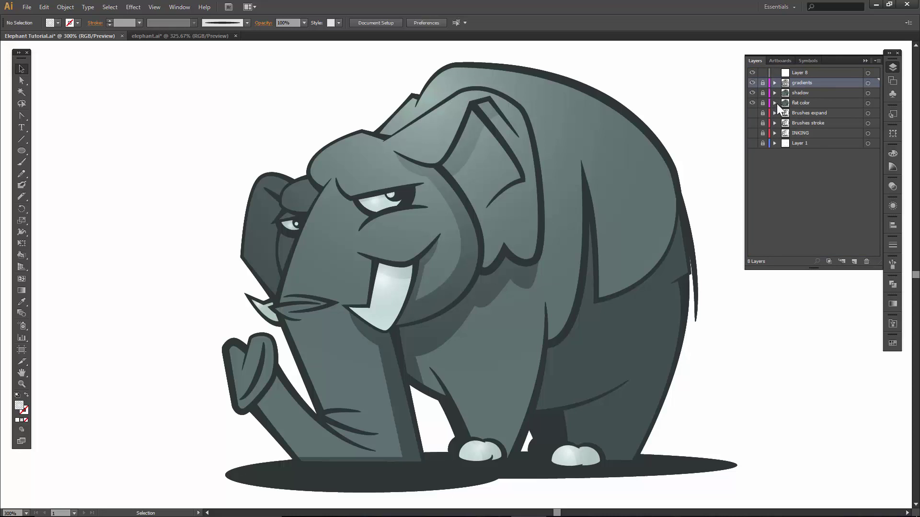
double_click(804, 72)
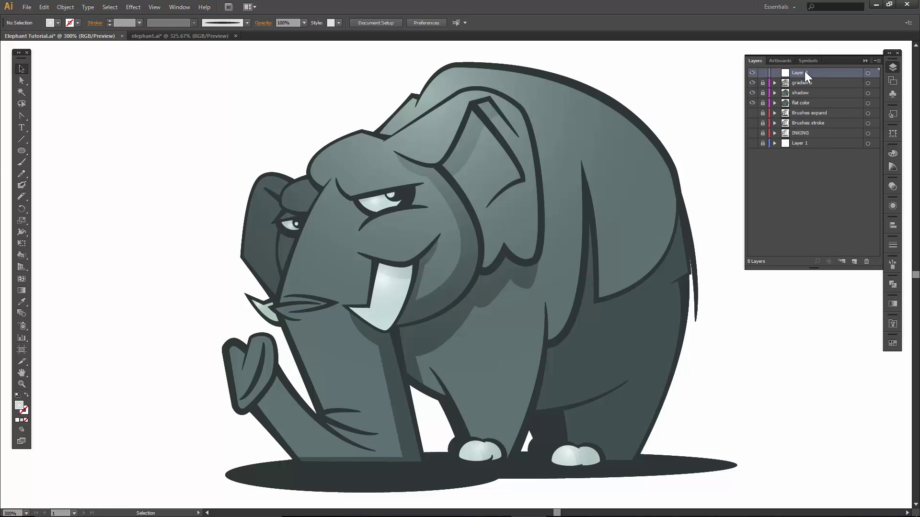
text(highlights)
key(Return)
key(p)
Draw a closed three-point Pen shape across the top of the elephant's forehead.
click(360, 196)
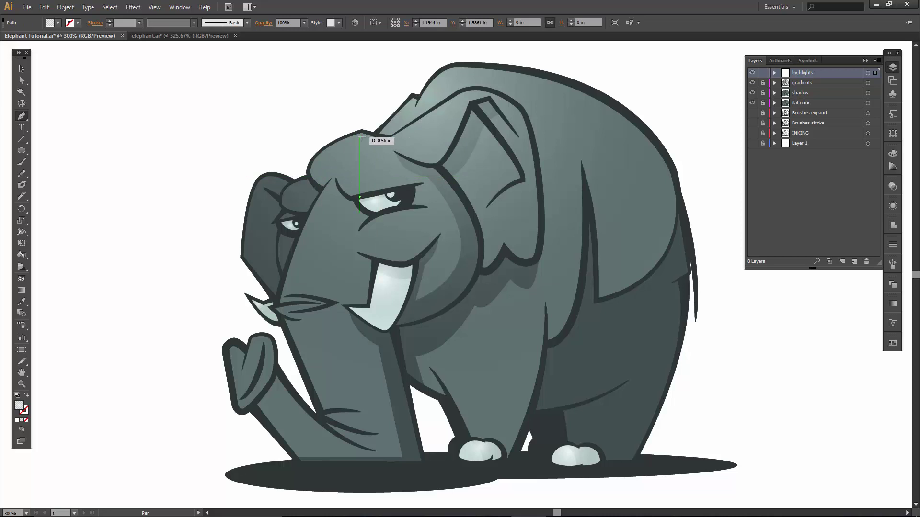
click(367, 138)
click(374, 143)
click(374, 144)
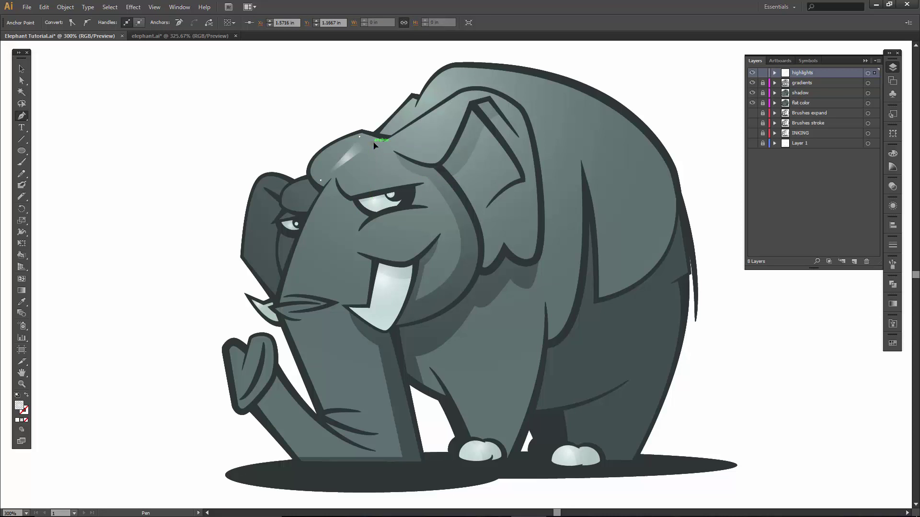
Zoom in on the head and adjust the highlight's anchors and curve handles.
key(ctrl)
drag(321, 183, 295, 162)
key(a)
drag(372, 143, 381, 142)
drag(322, 181, 290, 157)
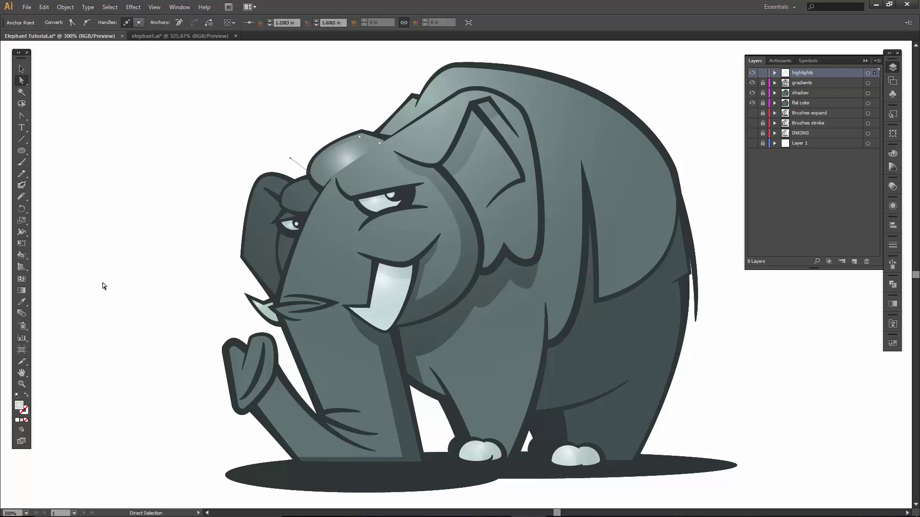
key(z)
drag(260, 93, 411, 178)
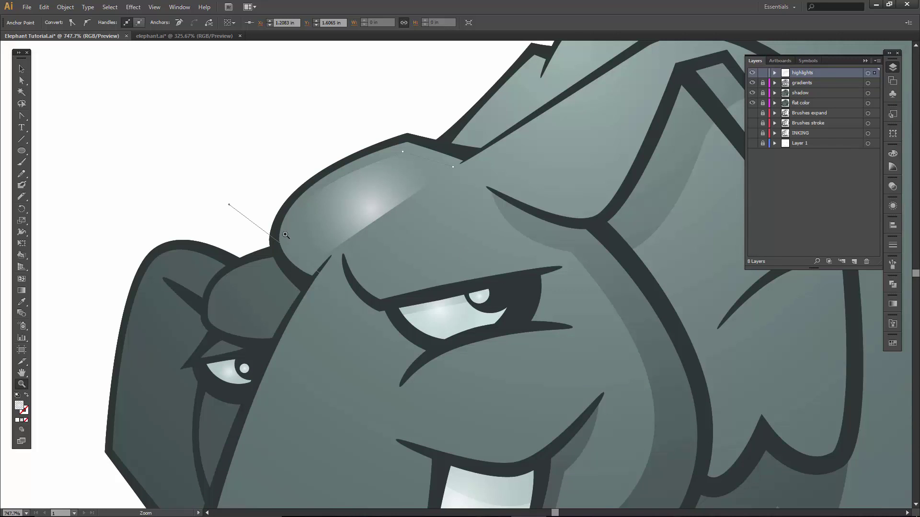
key(a)
drag(228, 203, 234, 209)
click(891, 302)
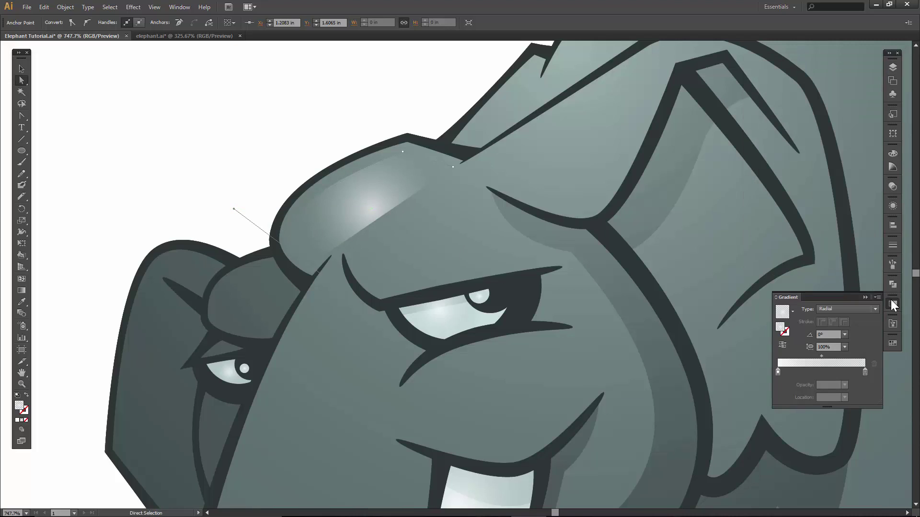
Fill the forehead highlight with a linear gradient.
click(822, 309)
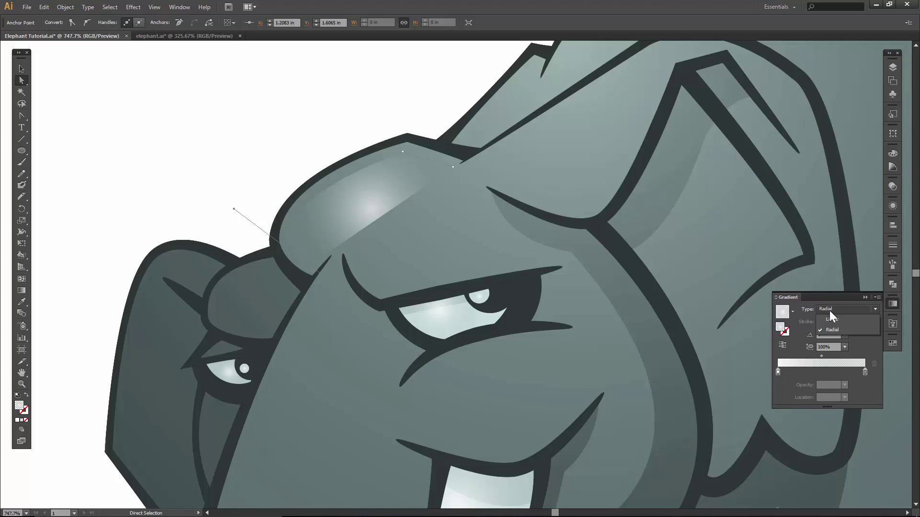
click(836, 323)
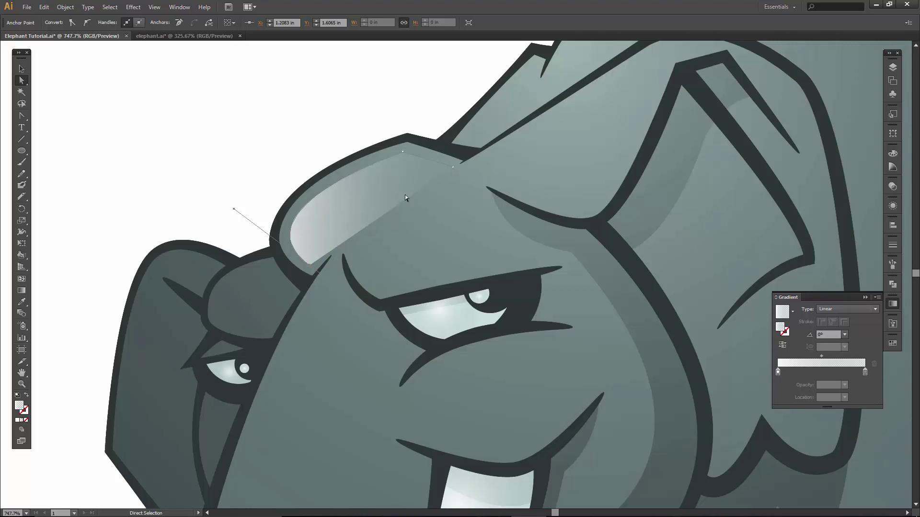
key(shift+c)
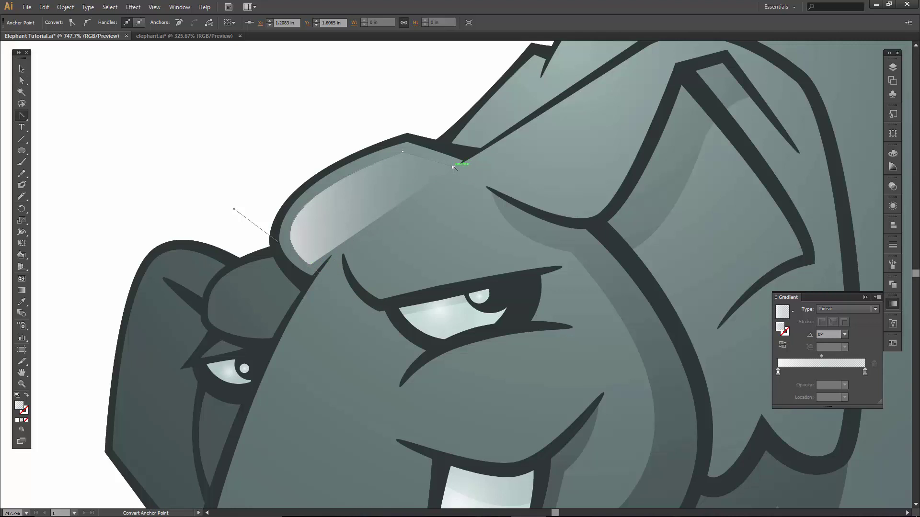
key(p)
click(453, 167)
Curve the highlight's left edge, top corner and lower edge to hug the brow.
drag(309, 264, 233, 209)
ctrl+click(453, 166)
drag(453, 167, 317, 228)
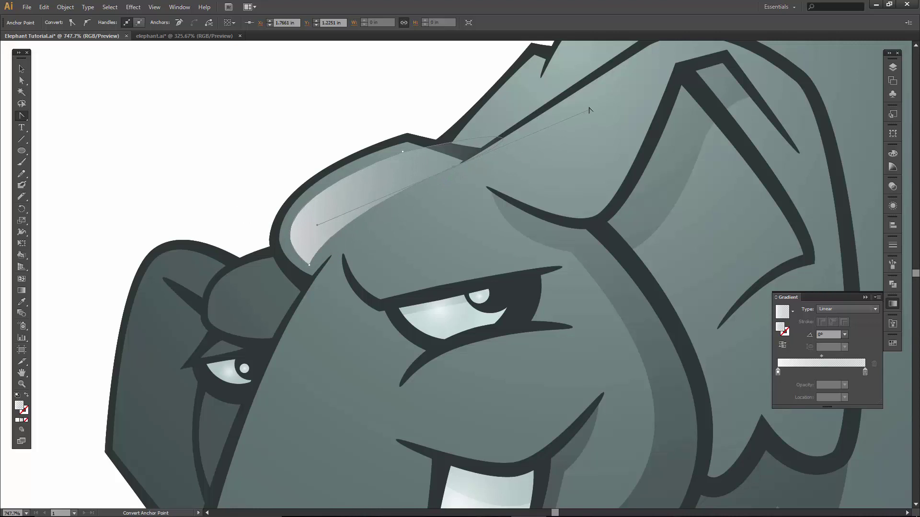
drag(589, 111, 453, 167)
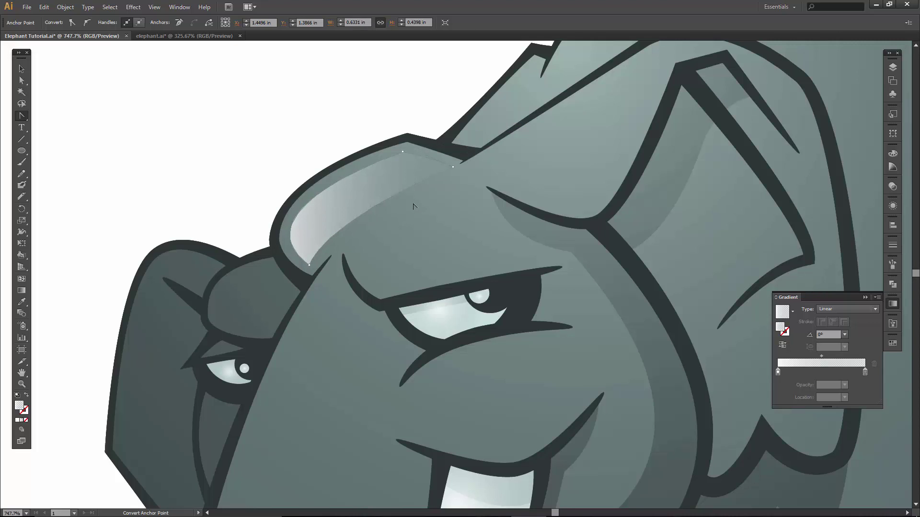
key(a)
click(310, 266)
drag(318, 225, 332, 222)
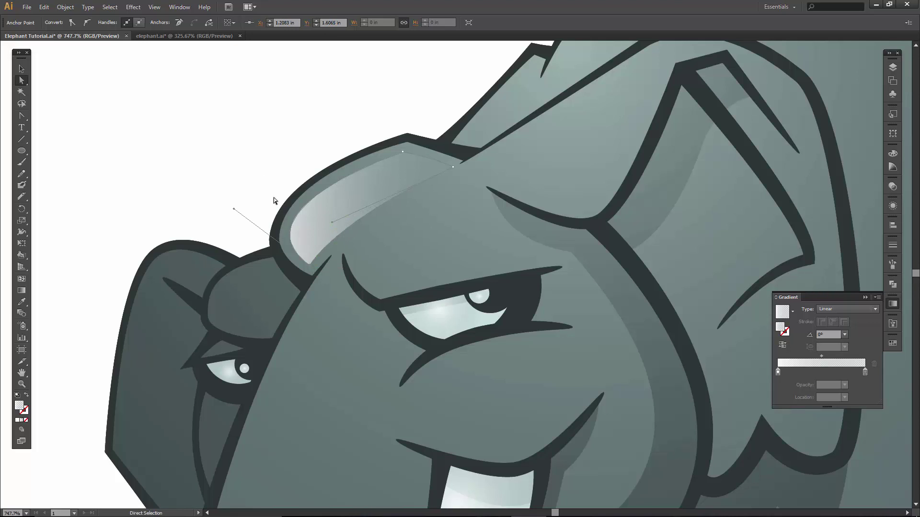
Angle the highlight gradient down-right and set its end stop to 0% opacity.
click(21, 290)
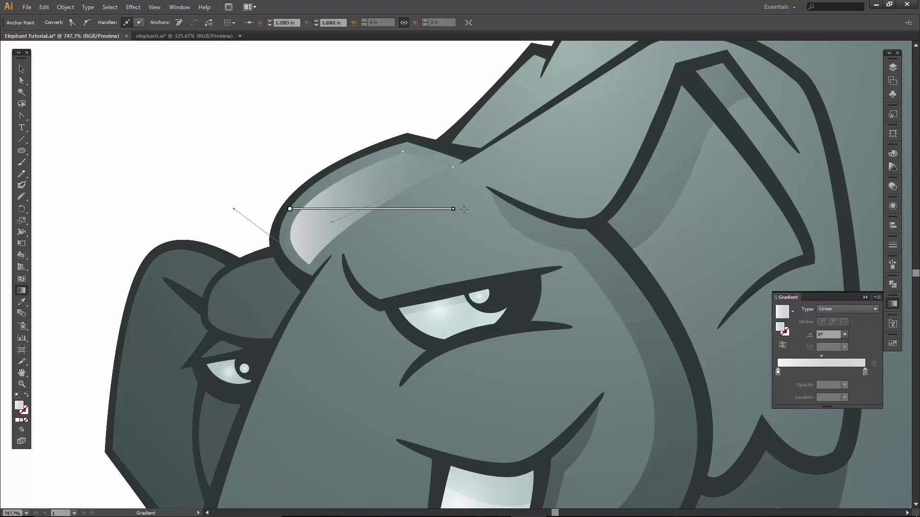
mouse_move(458, 215)
mouse_down()
mouse_move(326, 328)
mouse_move(361, 310)
mouse_up()
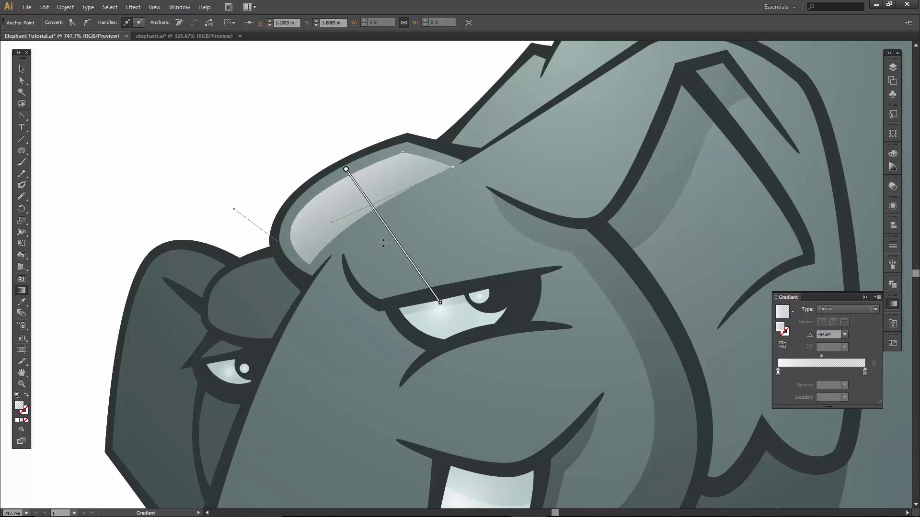
drag(439, 302, 384, 223)
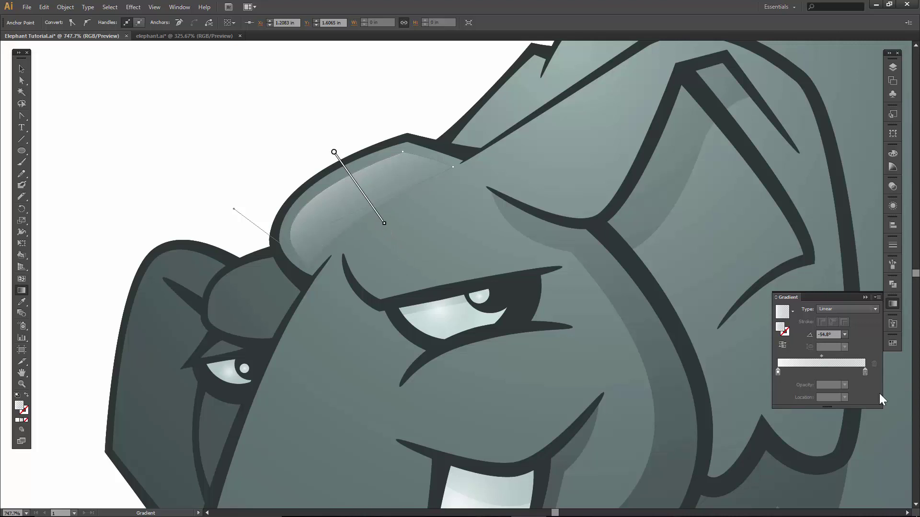
click(864, 372)
click(844, 386)
click(852, 395)
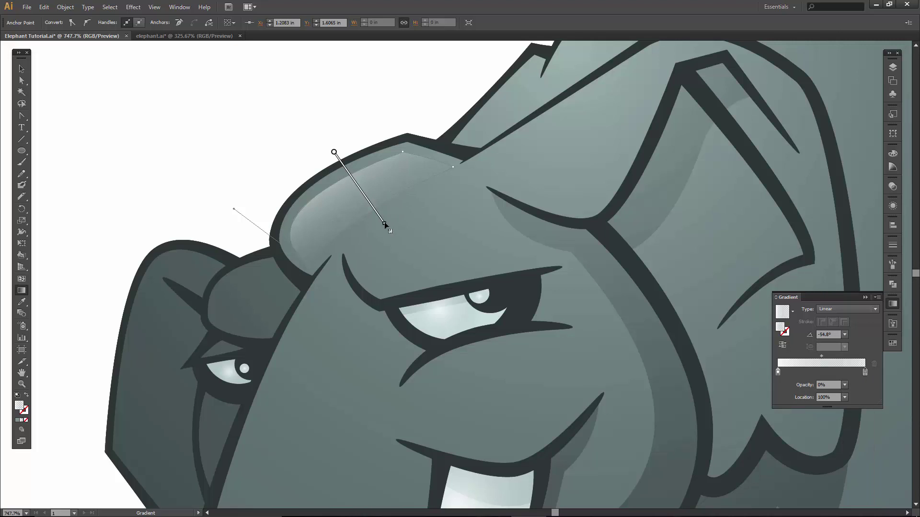
Shorten and nudge the gradient so the white fades quickly from the brow, then deselect.
drag(383, 222, 376, 213)
drag(345, 166, 349, 171)
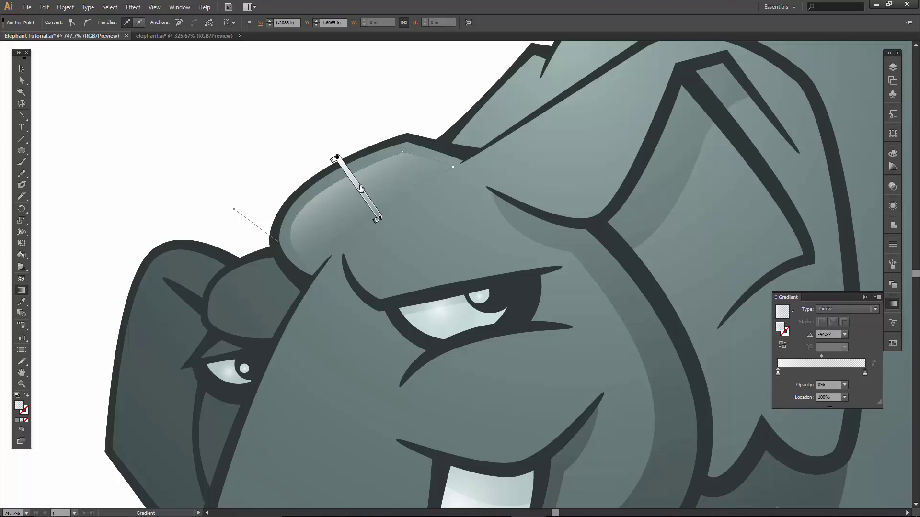
click(353, 182)
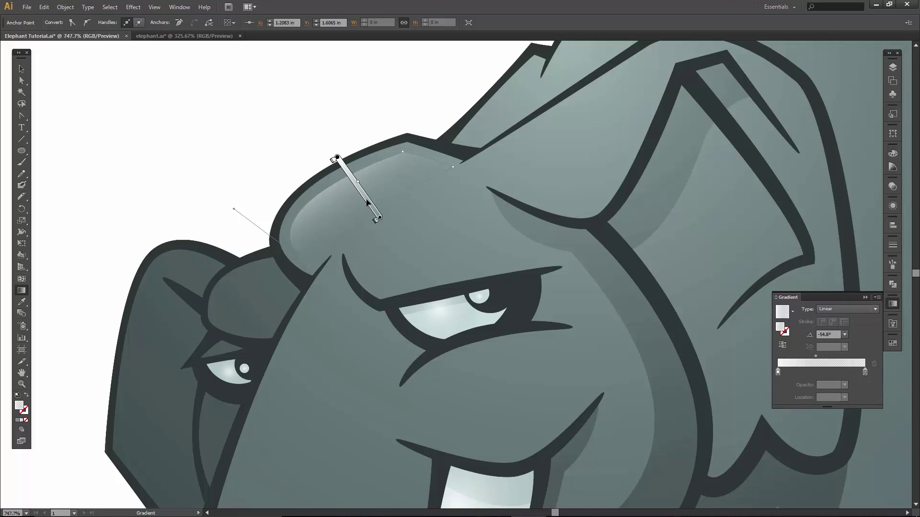
drag(370, 209, 372, 213)
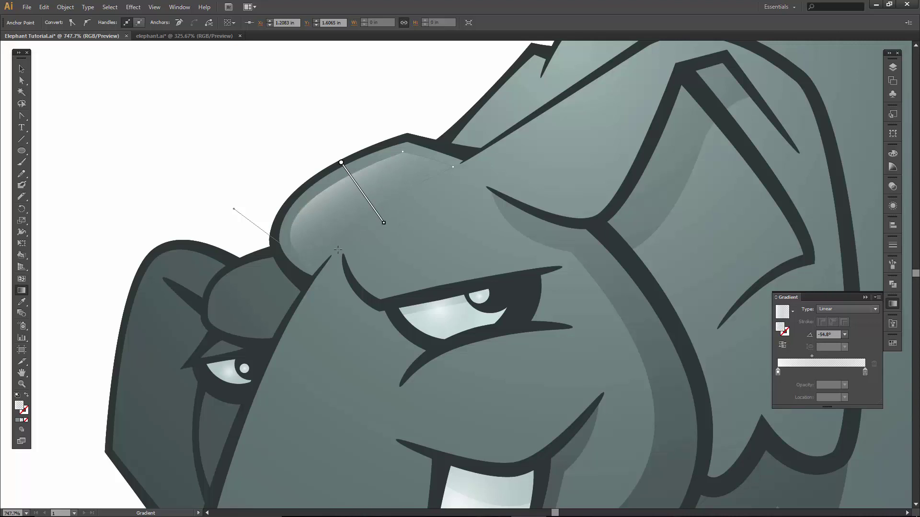
drag(383, 224, 380, 216)
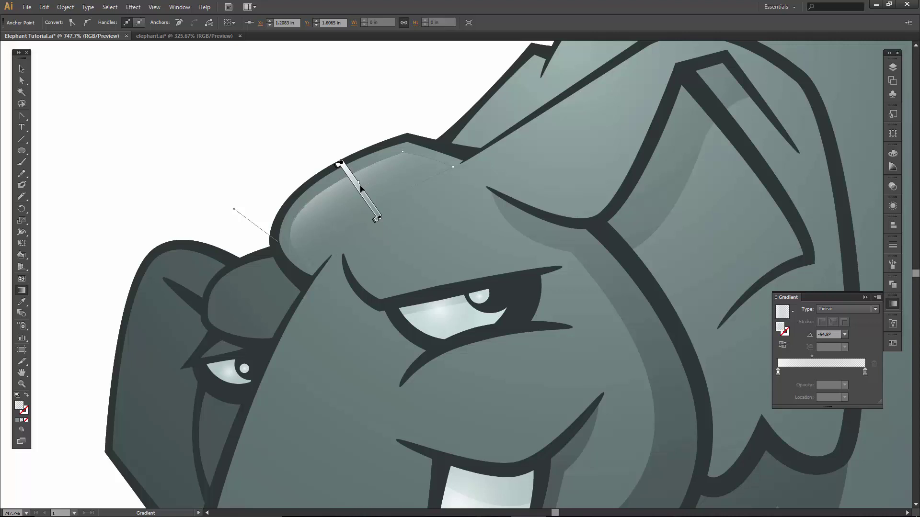
click(309, 165)
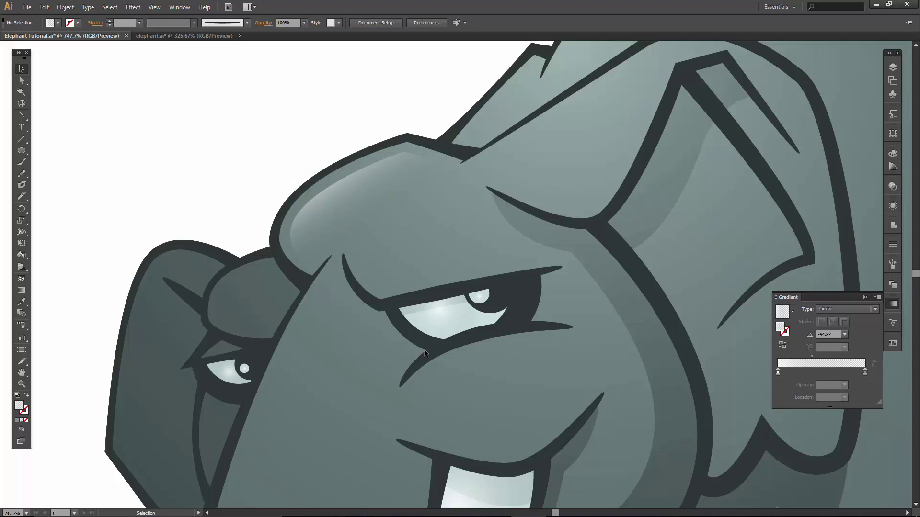
Draw a closed Pen highlight shape on the head beside the ear and curve its bottom corner.
key(ctrl+minus)
key(ctrl+minus)
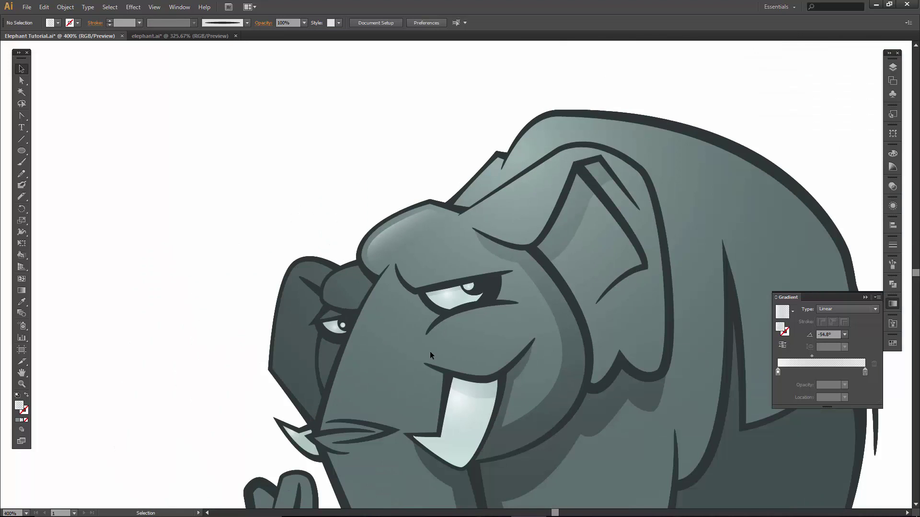
key(p)
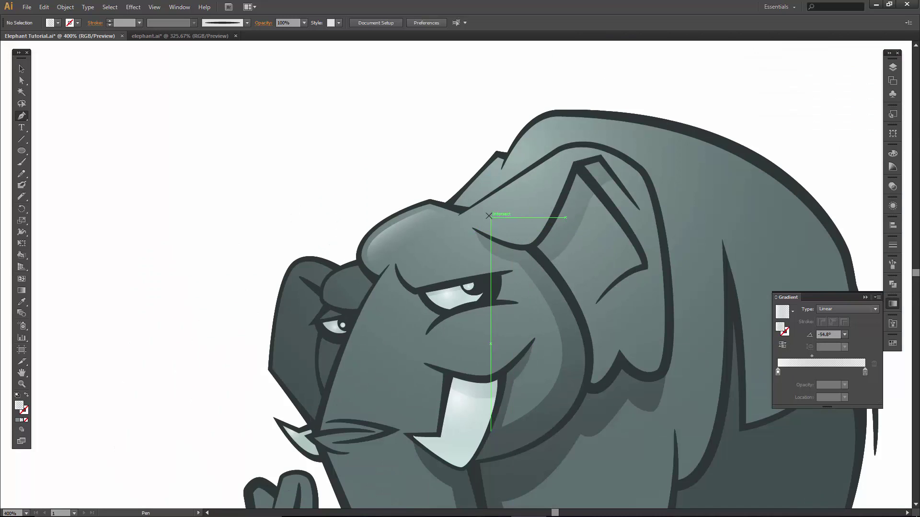
click(469, 215)
drag(565, 218, 566, 158)
click(470, 216)
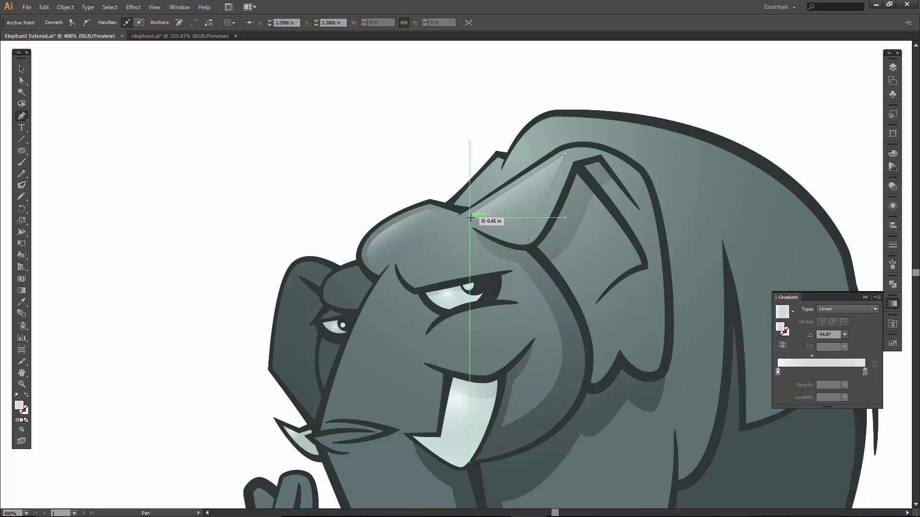
drag(470, 217, 470, 216)
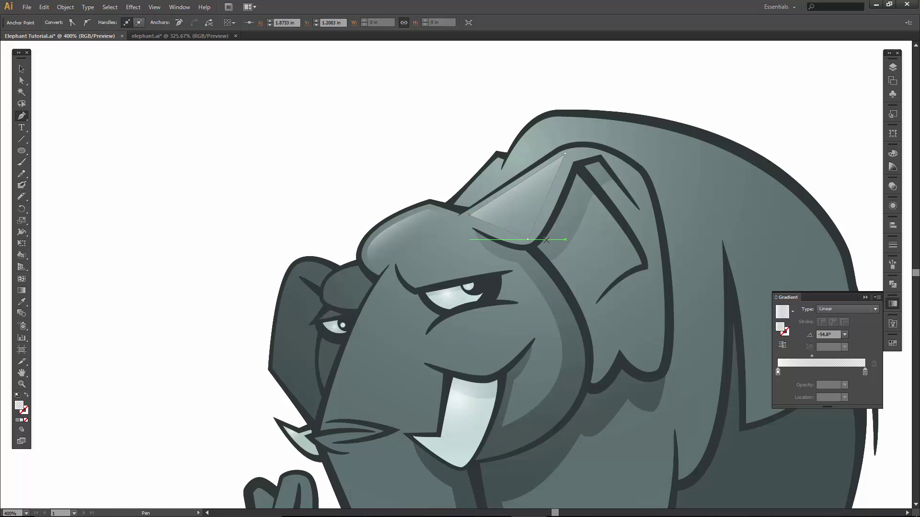
key(a)
drag(527, 239, 587, 215)
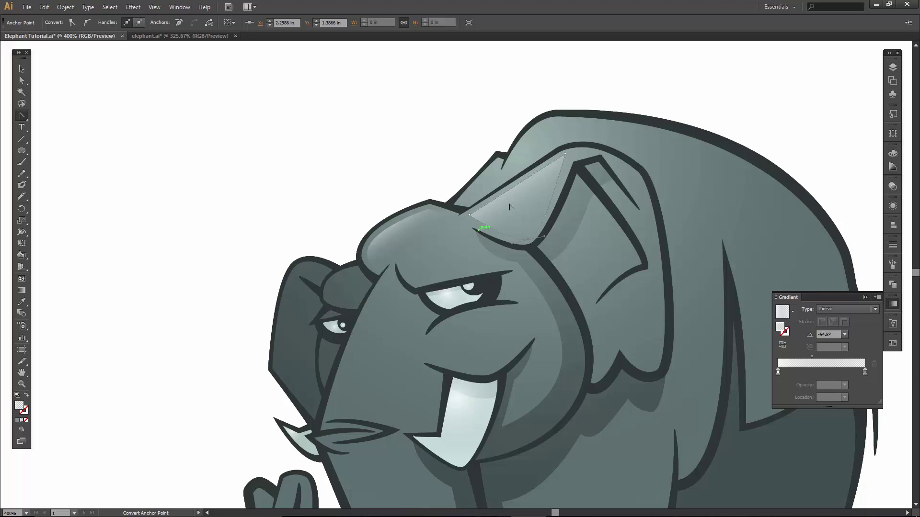
Move the head highlight's gradient start up to the head edge and stretch its end toward the ear.
click(22, 290)
mouse_move(532, 203)
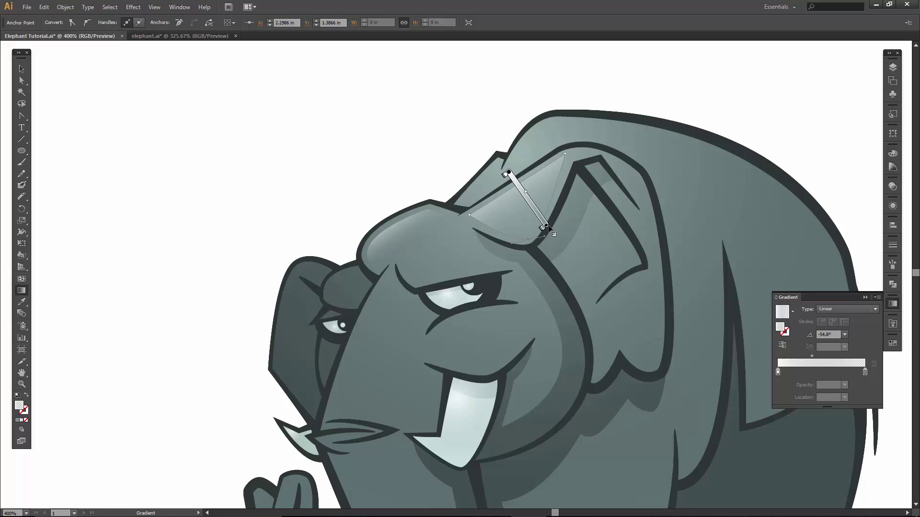
drag(546, 228, 541, 220)
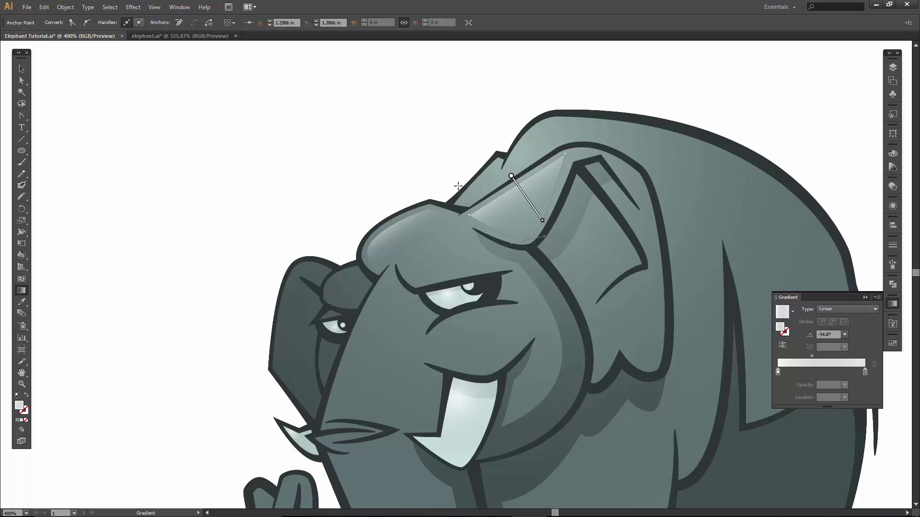
mouse_move(525, 193)
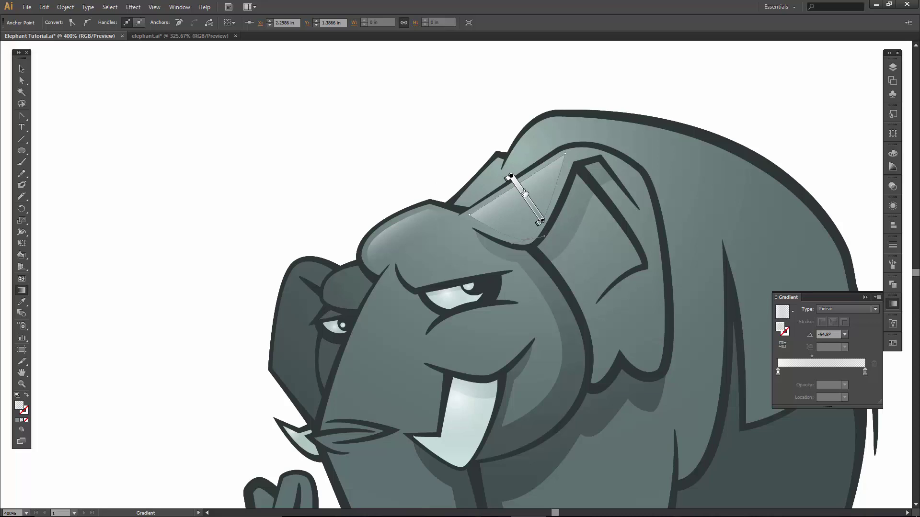
drag(511, 177, 508, 171)
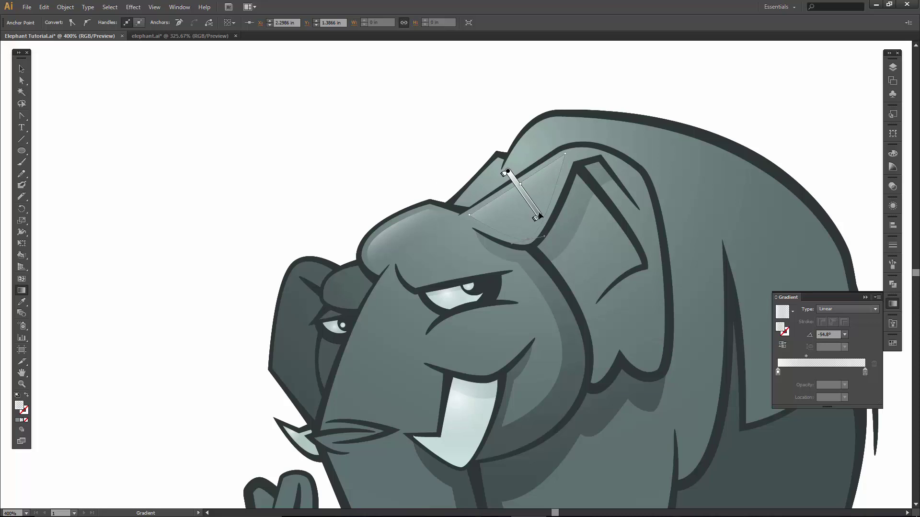
drag(537, 216, 546, 227)
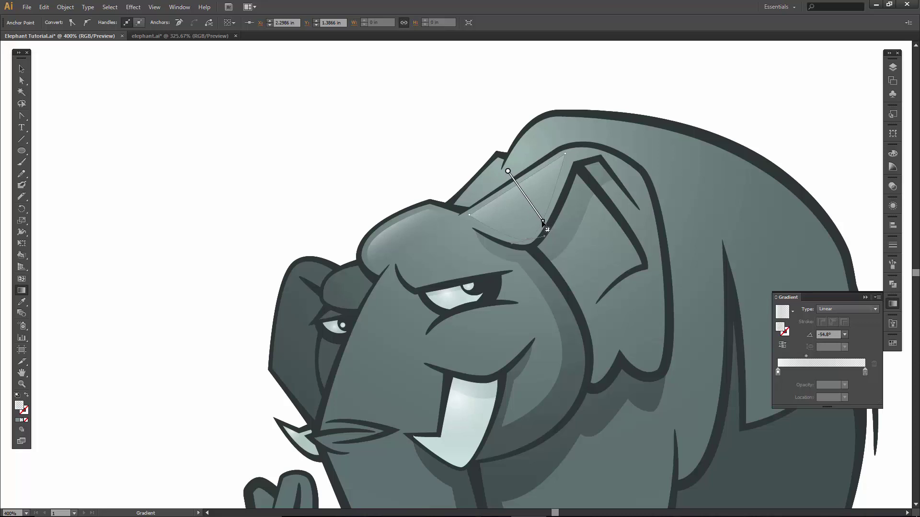
key(ctrl+shift+a)
key(v)
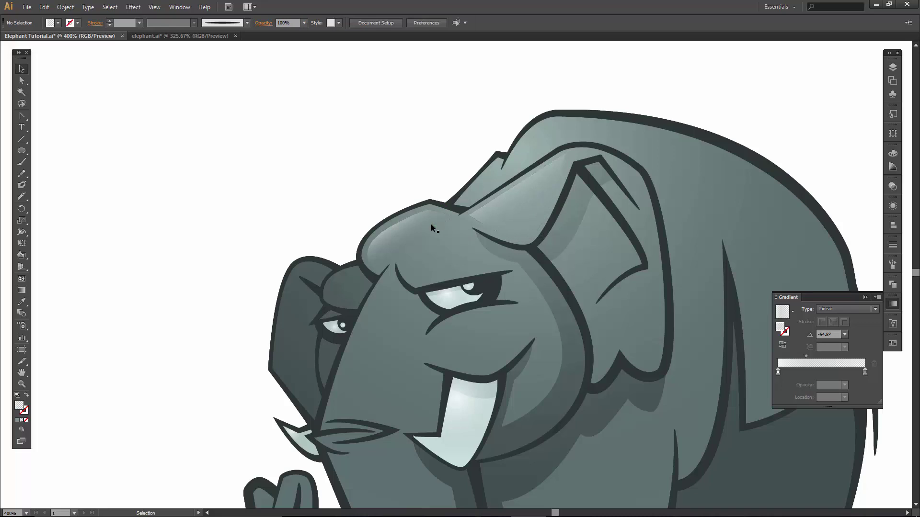
Reselect the head highlight and extend its gradient end further down-right for a softer fade.
click(520, 189)
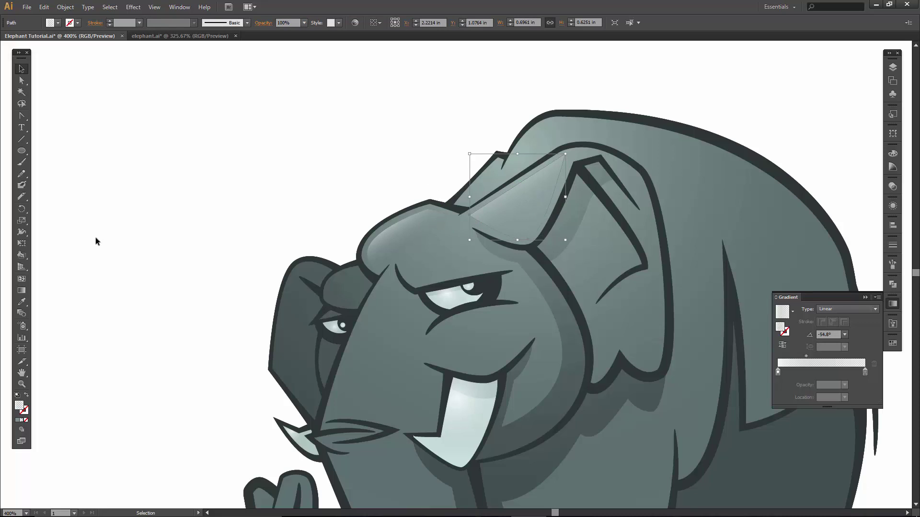
click(21, 290)
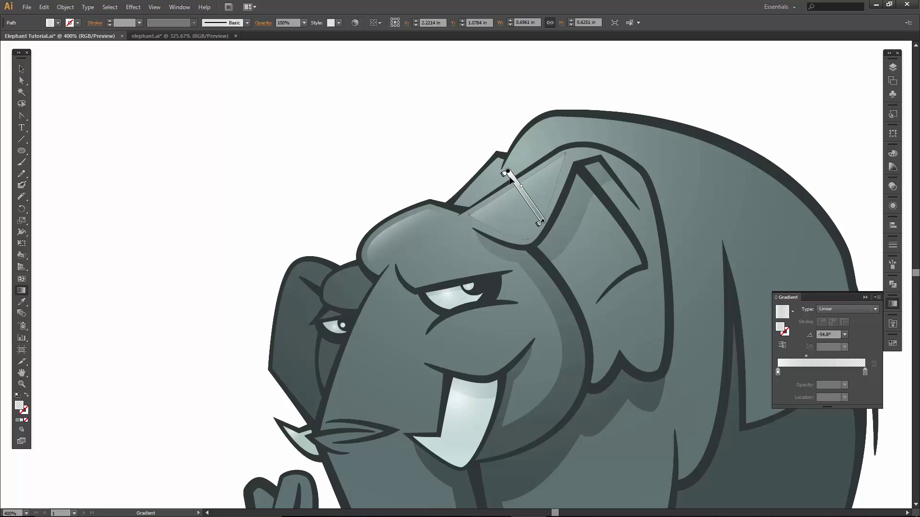
mouse_move(533, 206)
drag(537, 217, 547, 225)
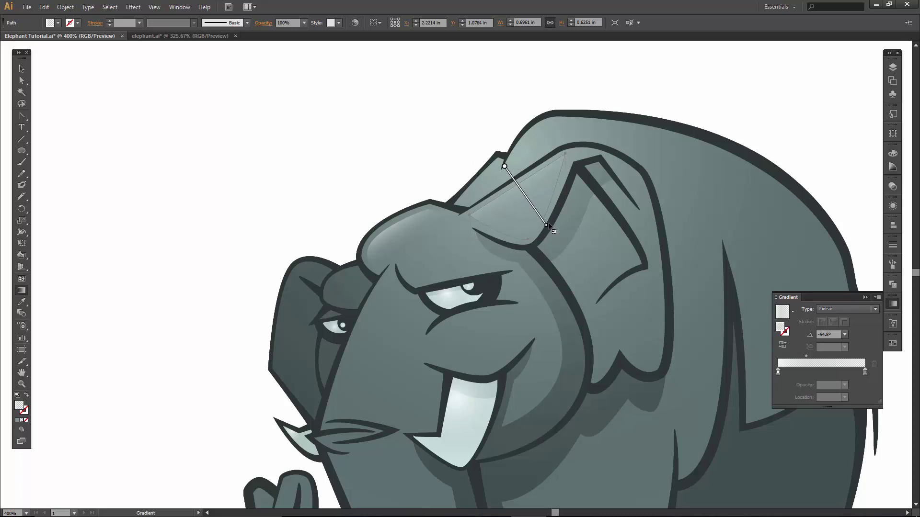
Draw a closed highlight shape from the brow down the trunk to the tusk, curving its top corner.
key(v)
click(415, 159)
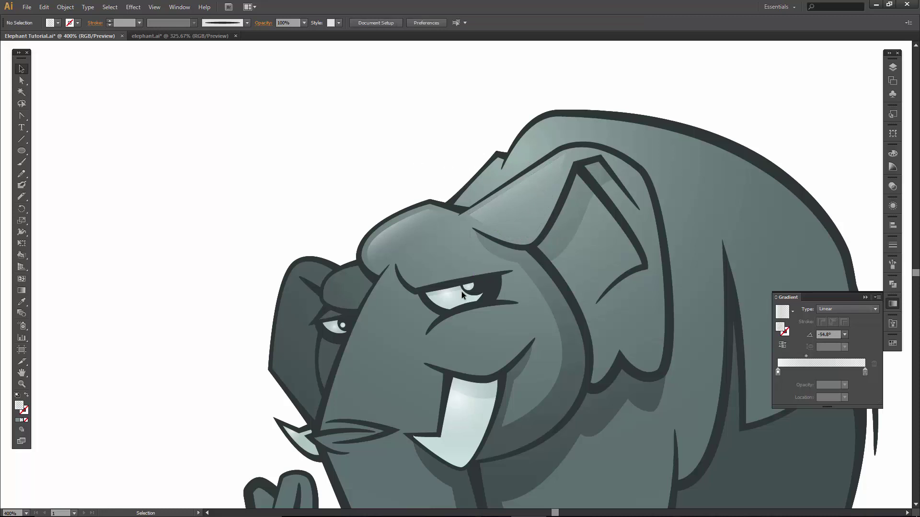
scroll(375, 183, down, 5)
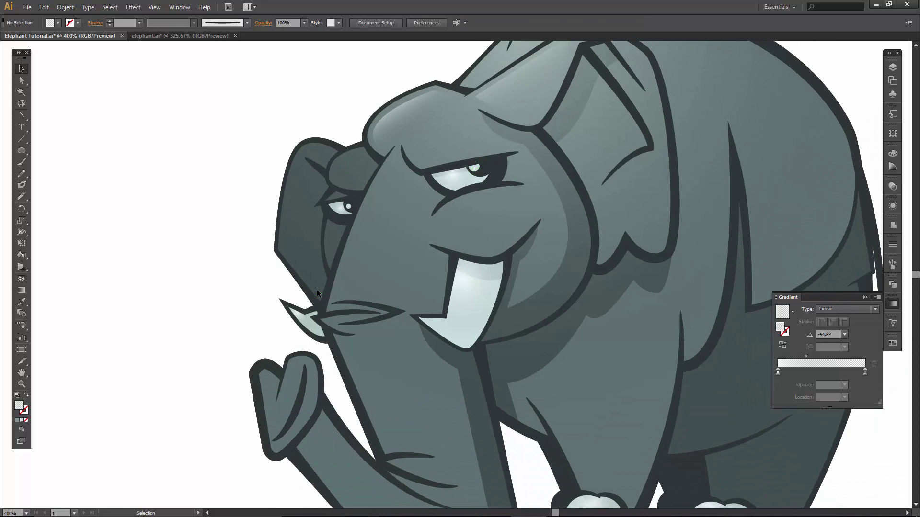
key(p)
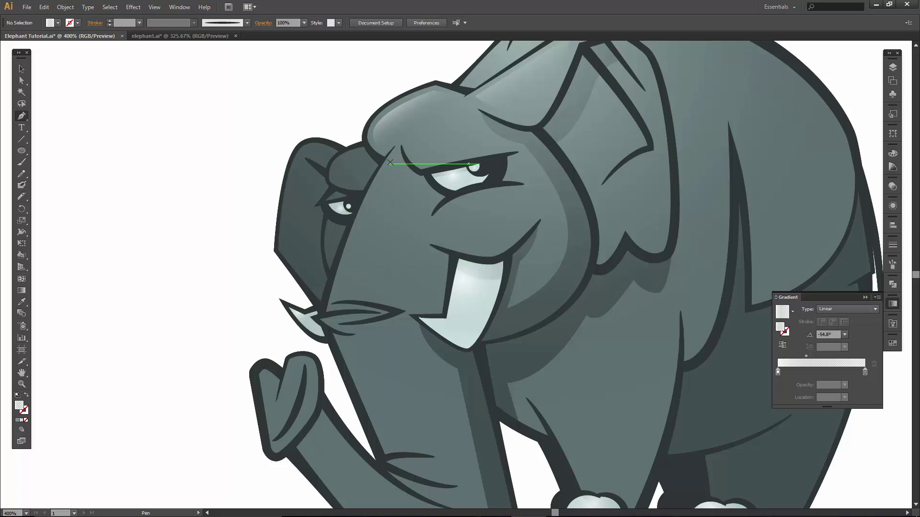
click(388, 163)
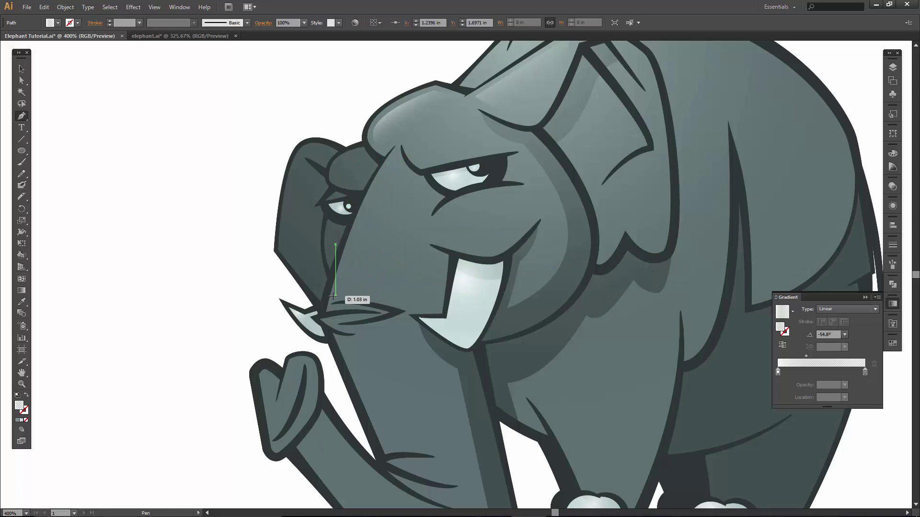
click(333, 297)
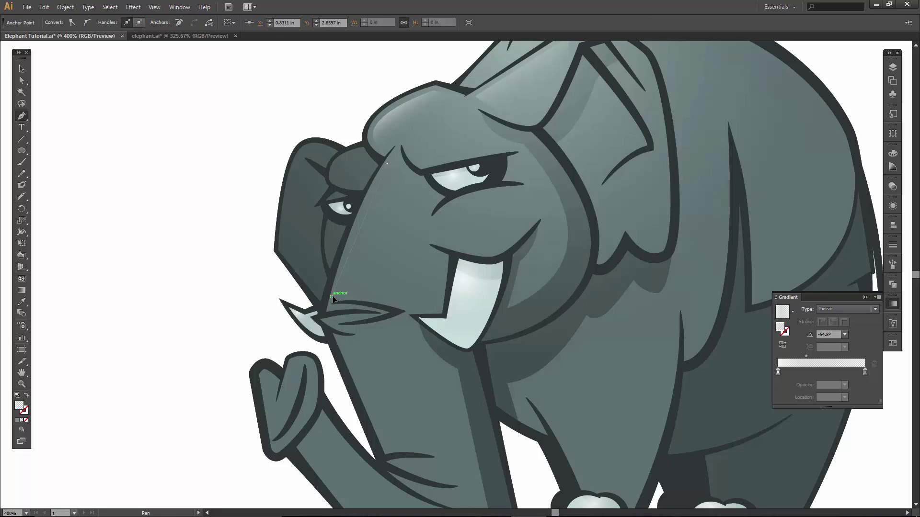
click(425, 300)
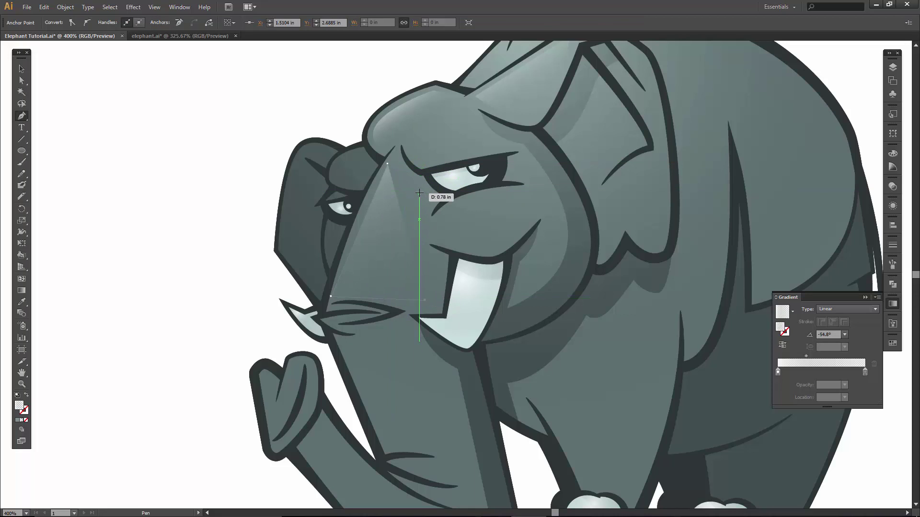
click(423, 221)
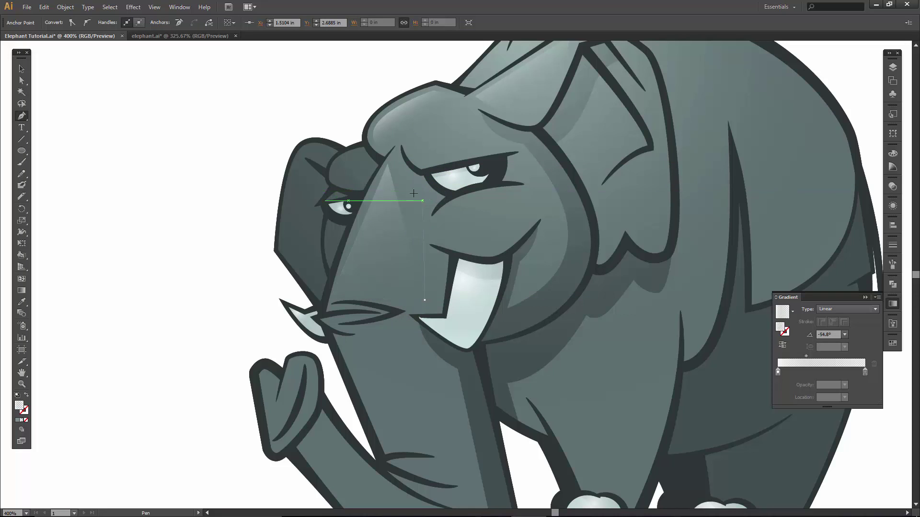
click(389, 164)
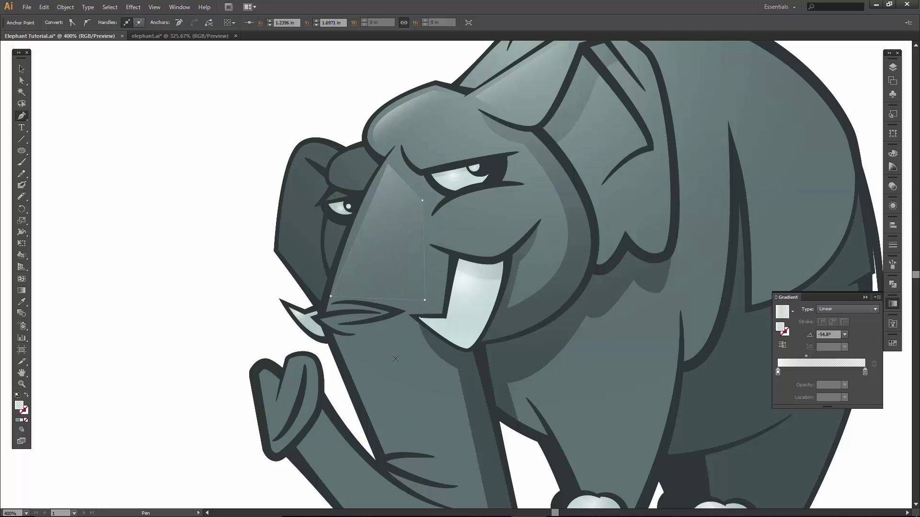
key(shift+c)
drag(389, 164, 407, 243)
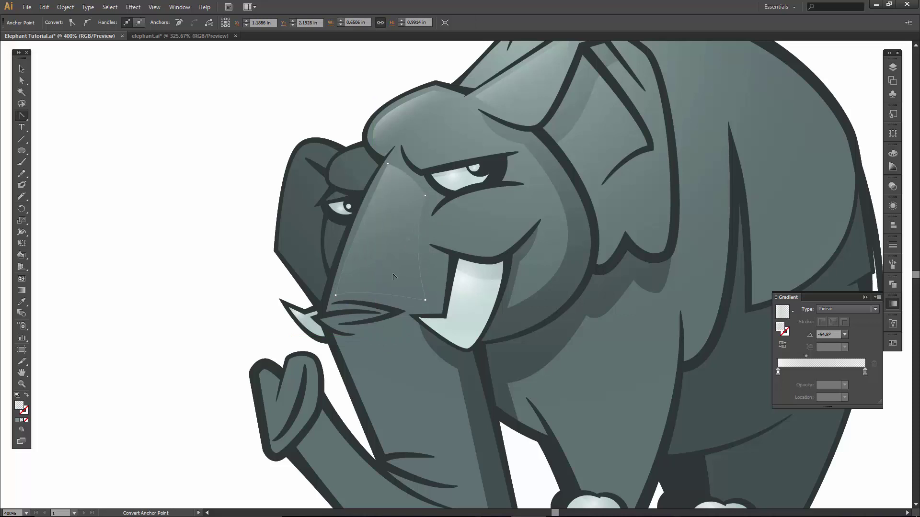
Aim the trunk highlight's white gradient from near the eye toward the tusk with a short, soft fade.
click(21, 290)
drag(319, 155, 336, 183)
drag(433, 324, 384, 250)
drag(337, 183, 342, 192)
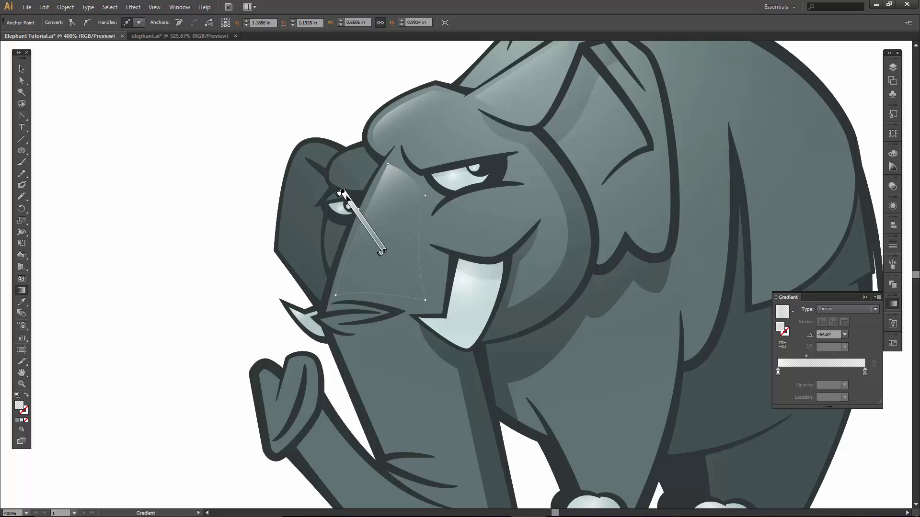